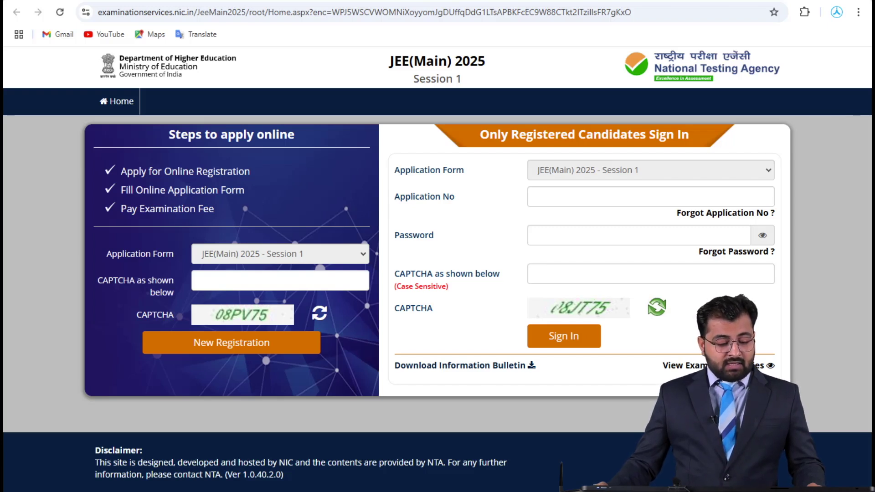
Step: Enter the CAPTCHA code and begin a New Registration
click(280, 281)
text(08PV75)
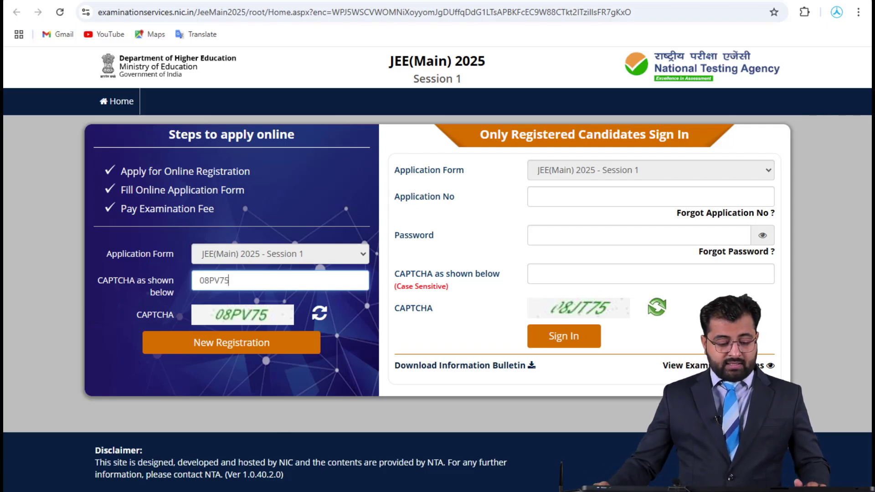
click(231, 343)
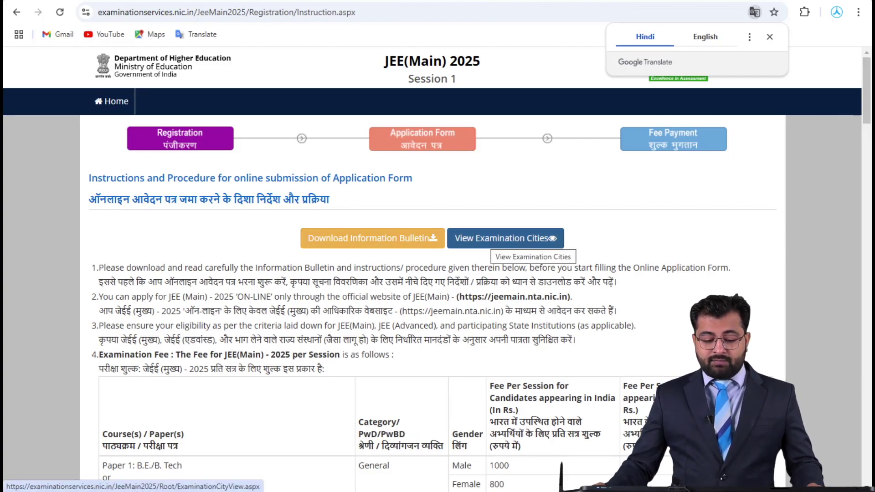
Step: Read through the instructions, accept the declaration and proceed to the application form
scroll(505, 238, down, 6)
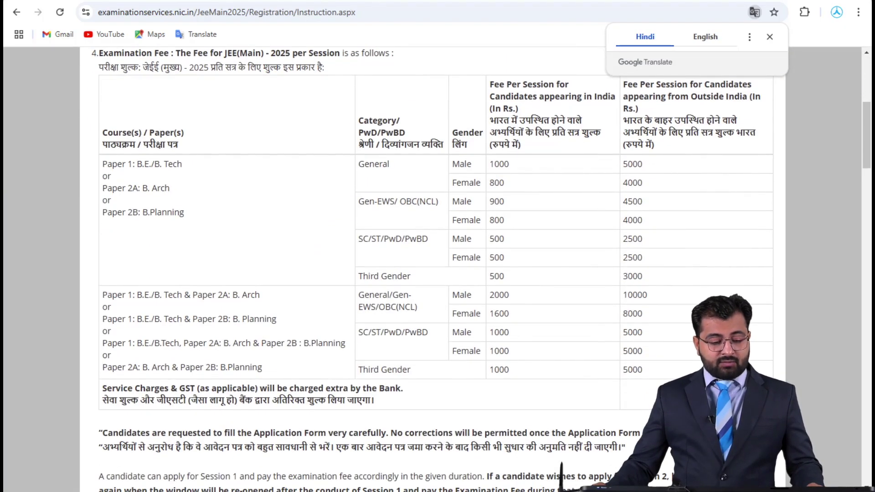
scroll(481, 269, down, 8)
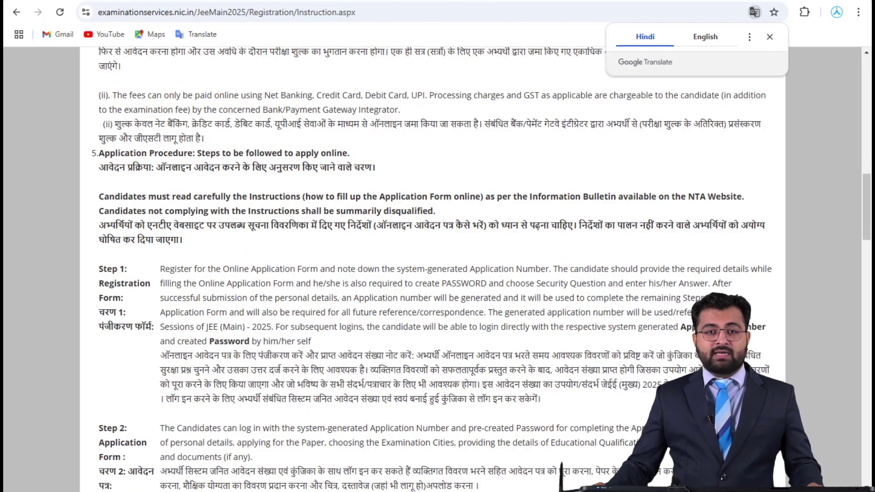
scroll(474, 269, down, 14)
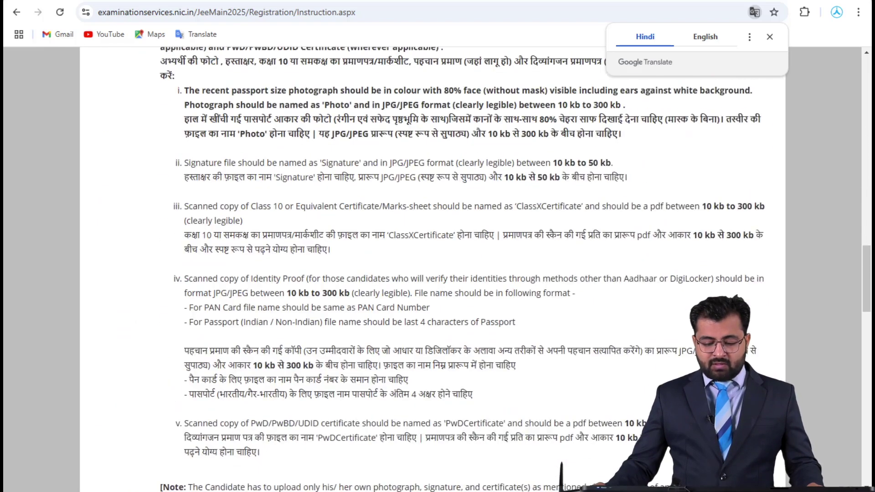
scroll(474, 269, down, 20)
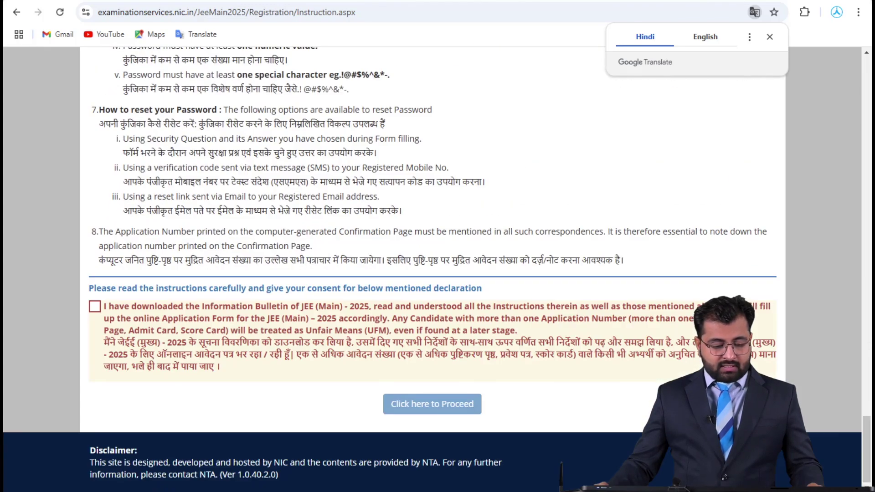
click(95, 306)
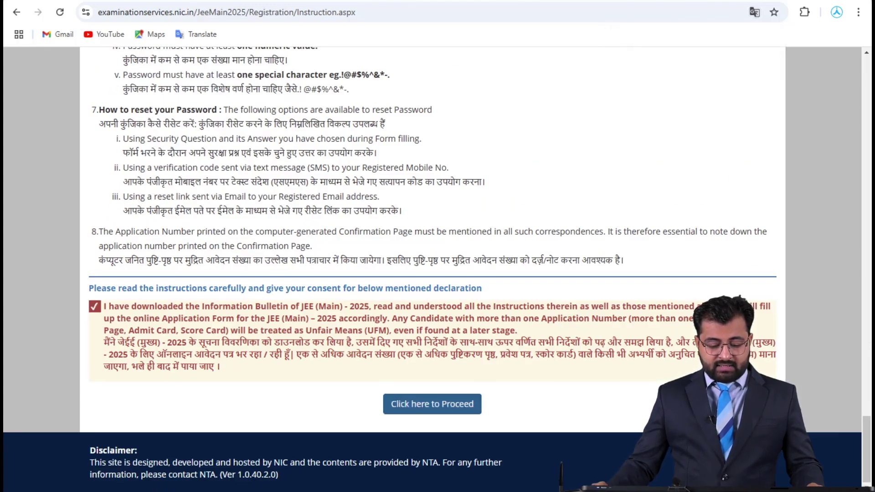
click(432, 403)
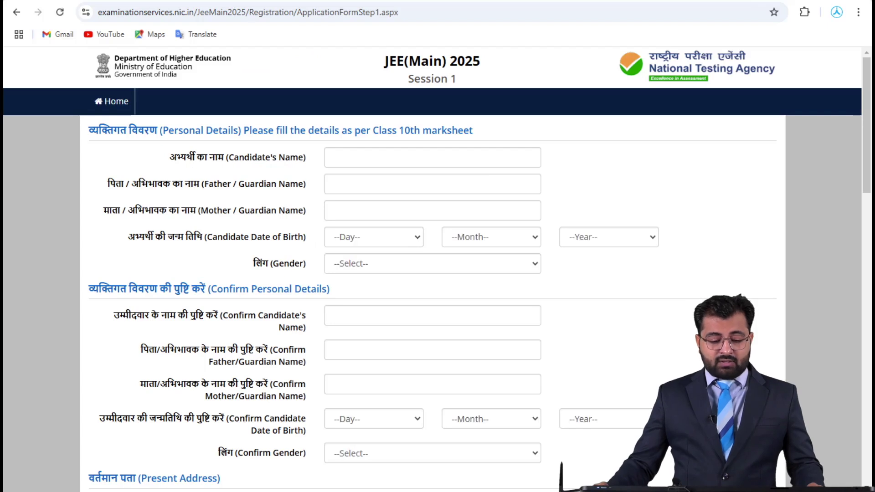
Step: Enter the candidate's name, father's name and mother's name
click(432, 157)
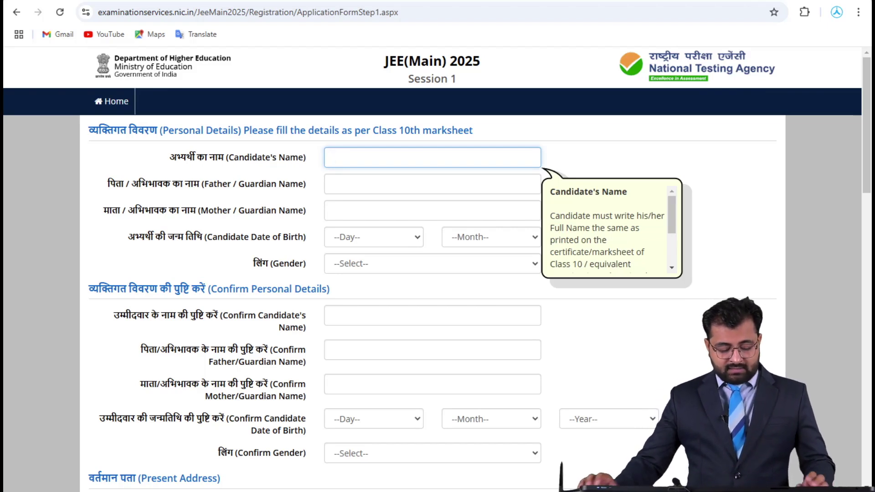
text(Abhish)
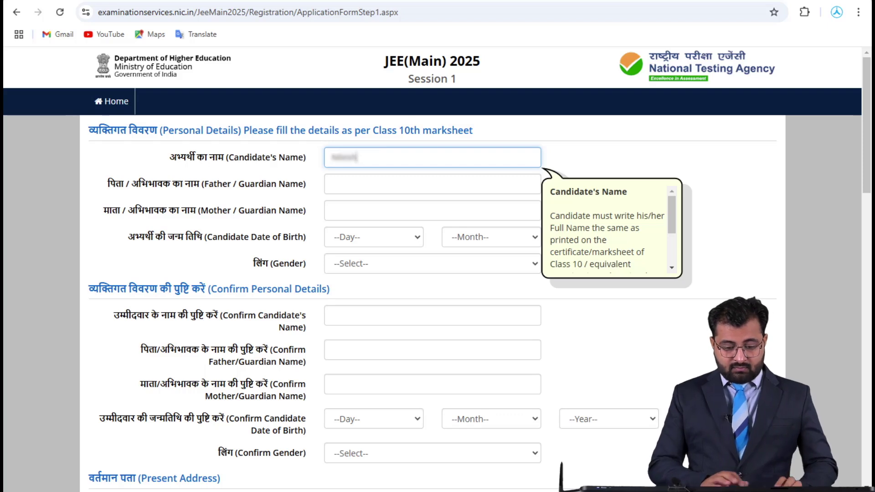
click(432, 184)
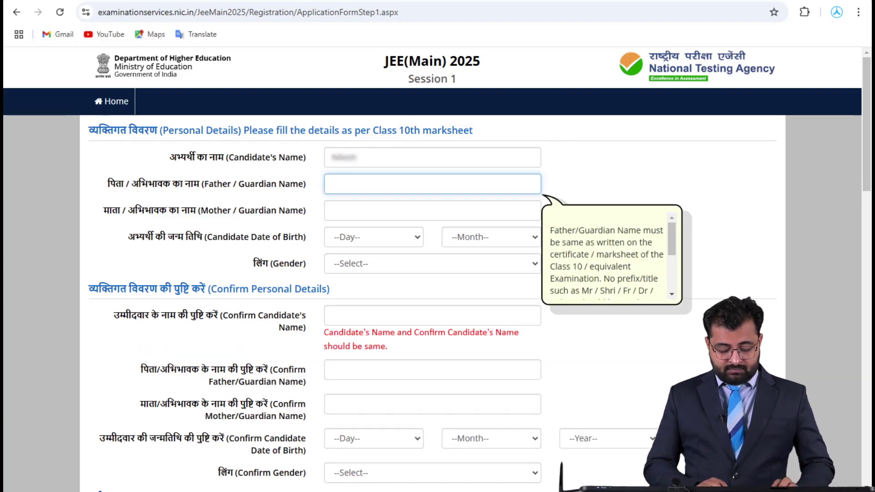
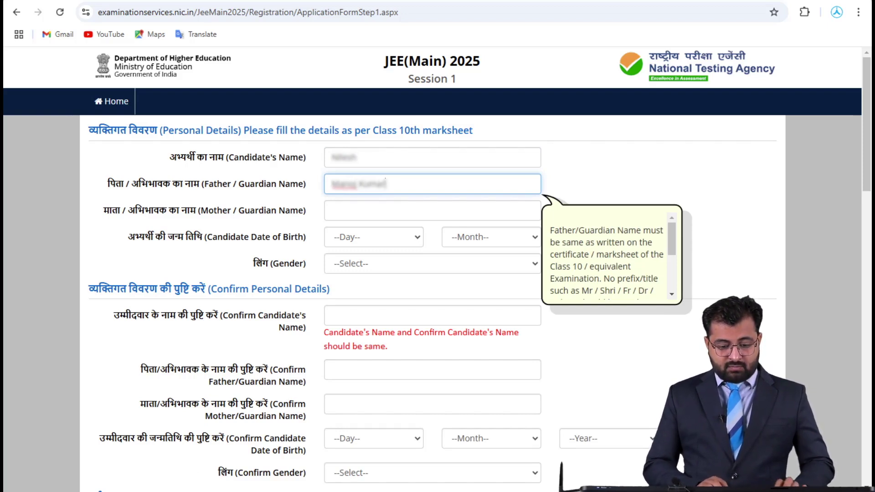
key(Tab)
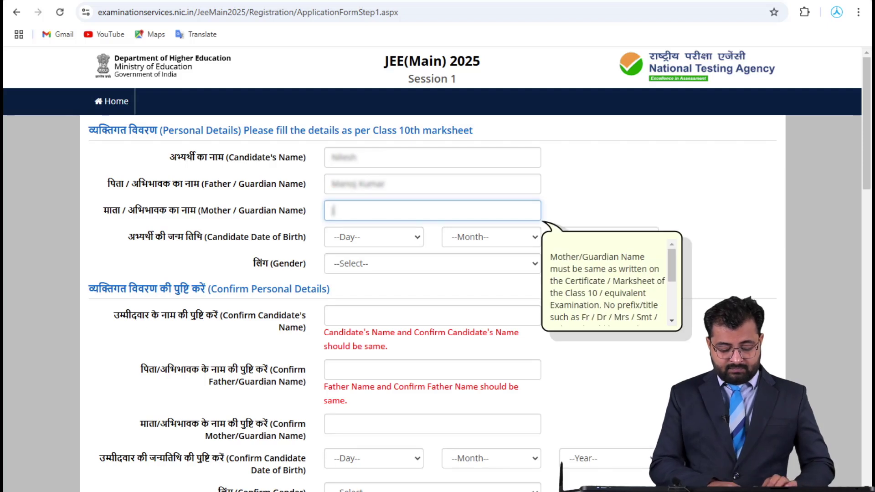
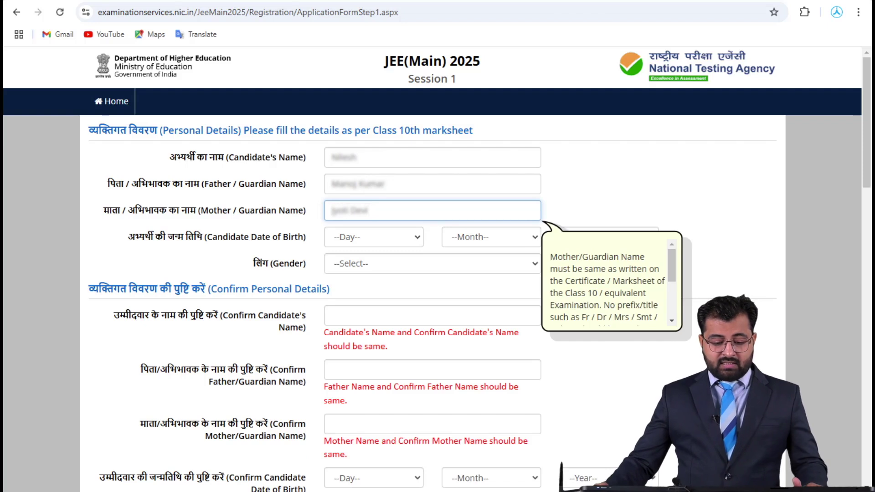
Step: Set the date of birth to 18 May 2000
click(373, 237)
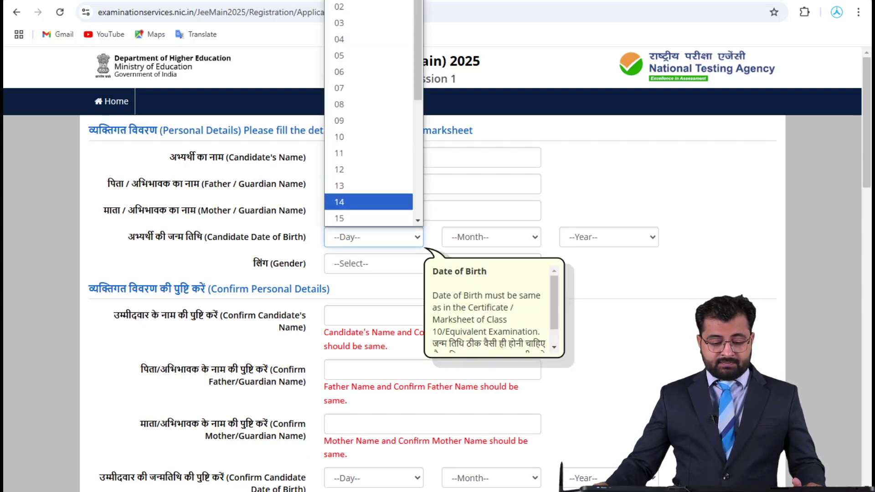
scroll(368, 114, down, 3)
click(365, 146)
click(491, 237)
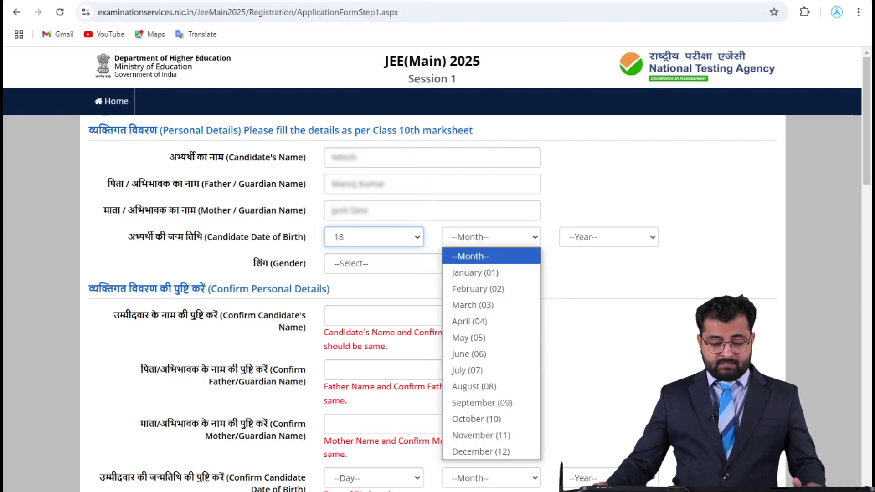
click(492, 338)
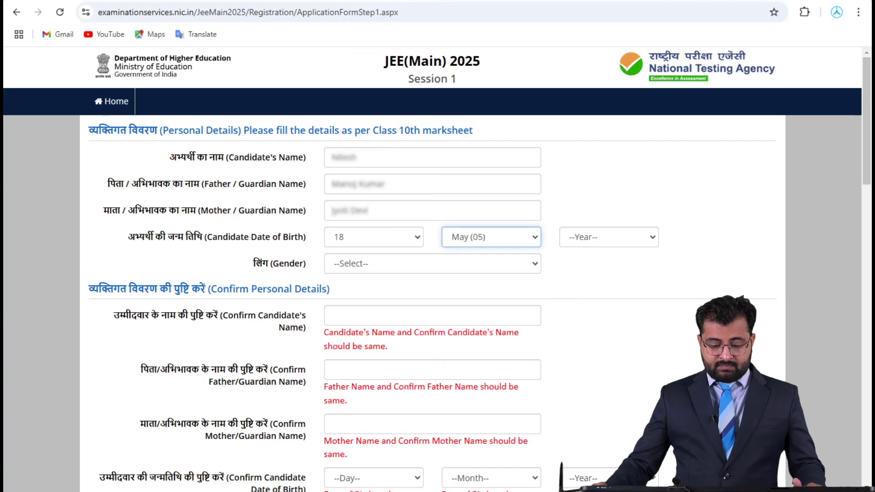
click(609, 237)
scroll(592, 137, down, 1)
click(588, 201)
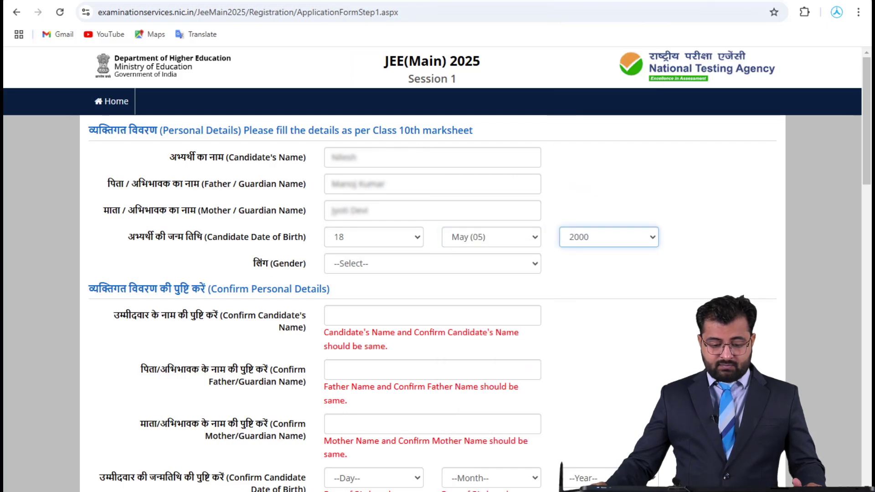
Step: Set the gender to Male
click(432, 264)
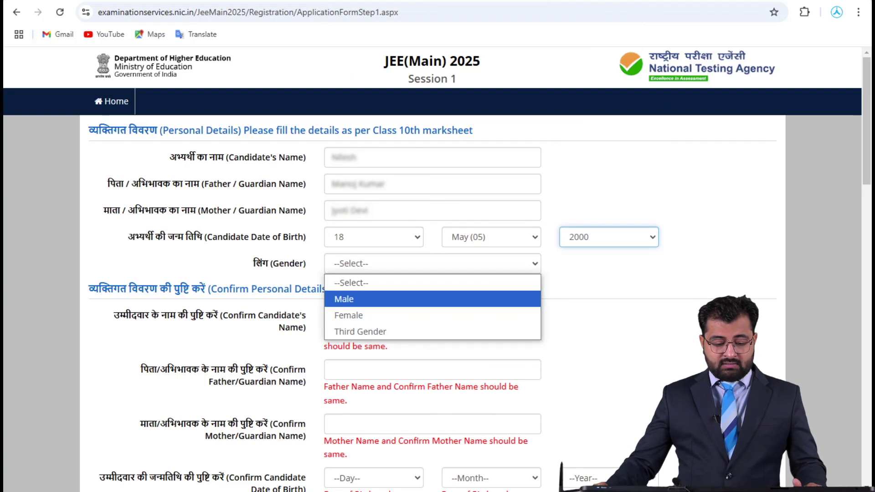
click(347, 297)
click(432, 315)
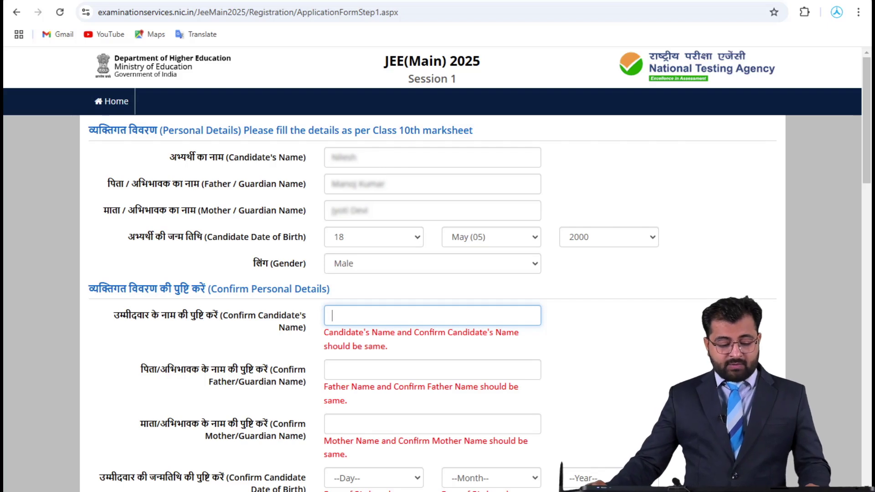
Step: Fill in the confirmation fields for the candidate's, father's and mother's names, correcting the mother's name
text(Umesh)
click(432, 370)
key(Tab)
text(Manoj)
key(BackSpace)
key(BackSpace)
key(BackSpace)
key(BackSpace)
key(BackSpace)
Step: Set the confirmed birth date to 18 May 2005 and change the original birth year to 2005
key(Tab)
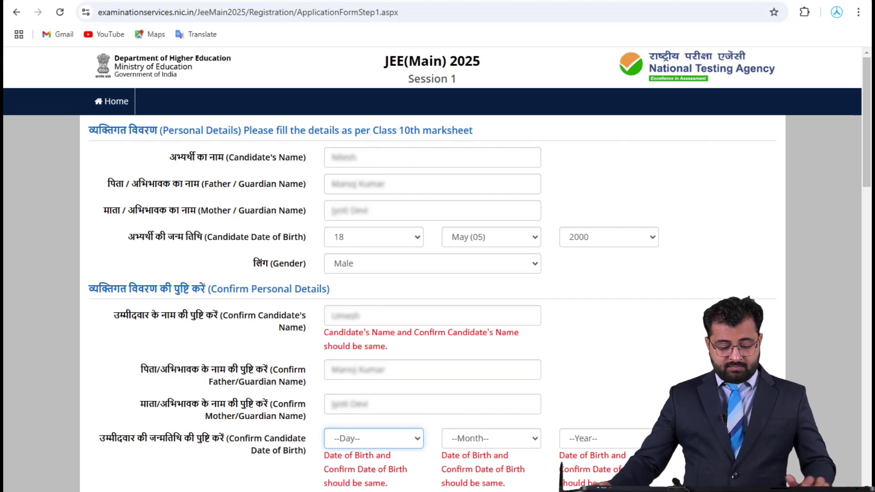
key(alt+Down)
scroll(374, 265, down, 4)
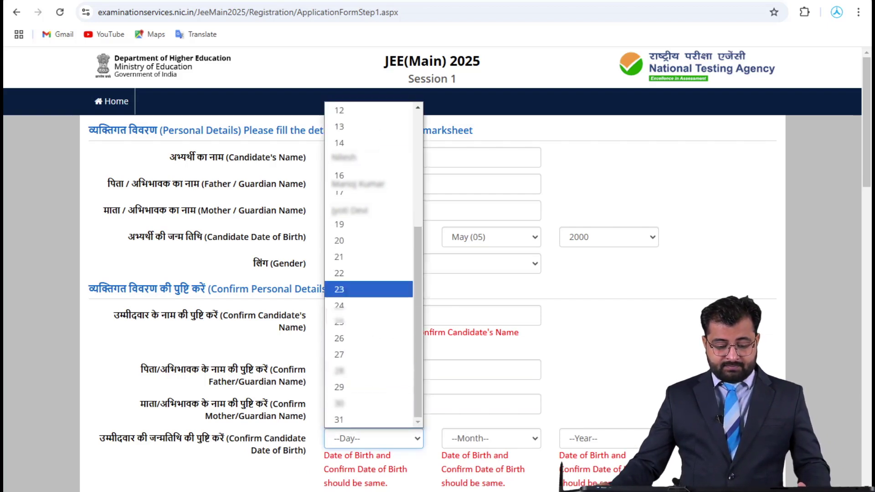
click(364, 208)
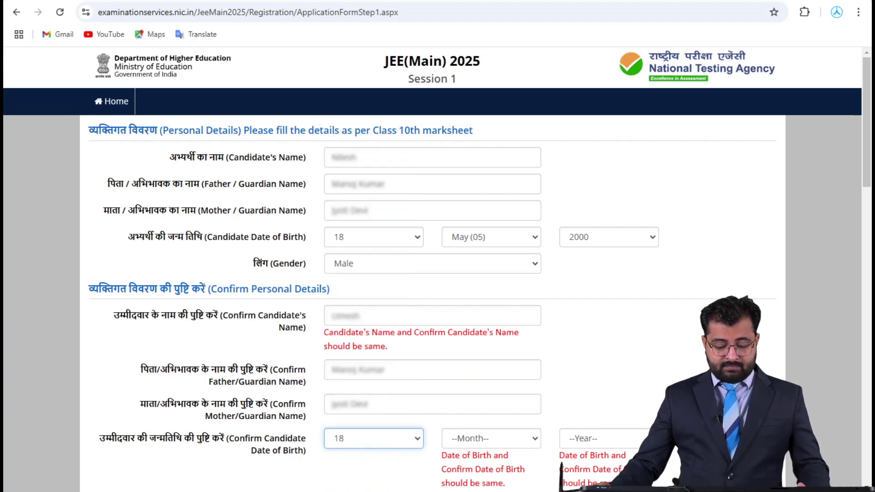
click(491, 438)
click(469, 306)
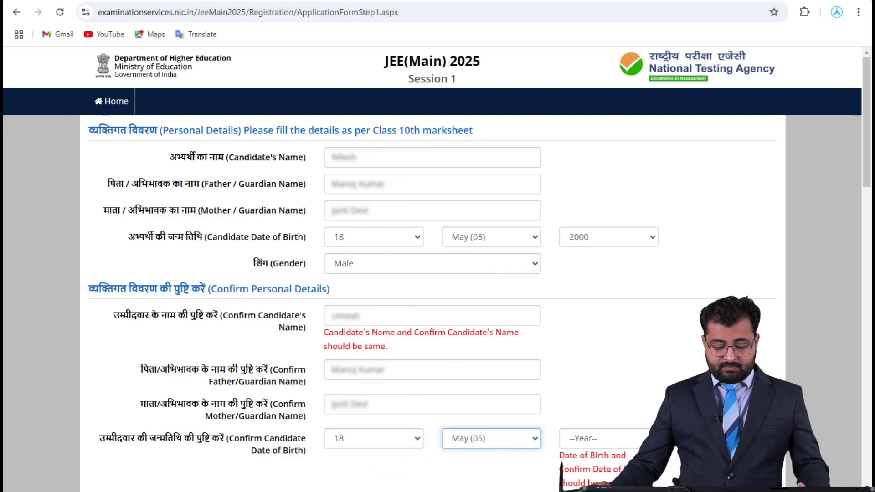
click(604, 439)
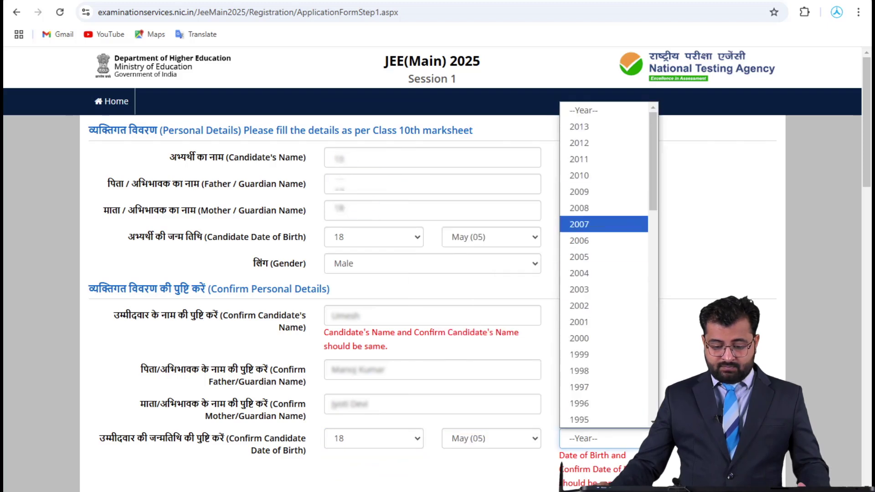
click(579, 257)
click(609, 237)
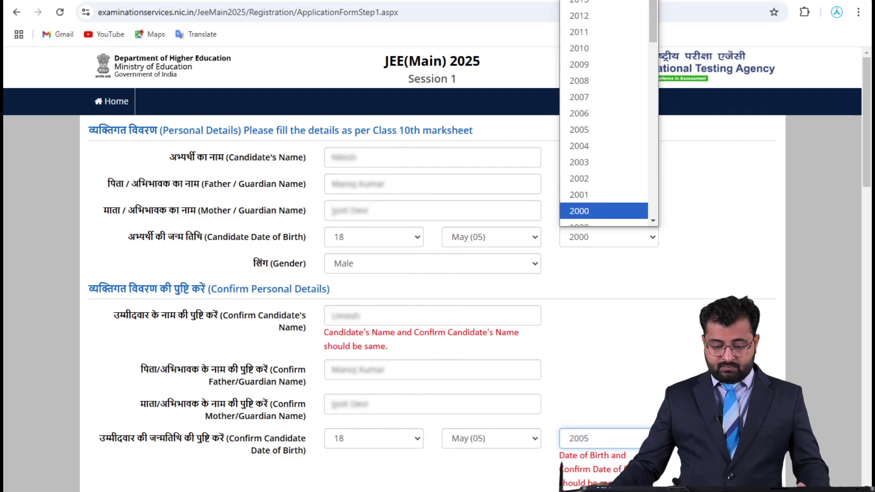
click(579, 120)
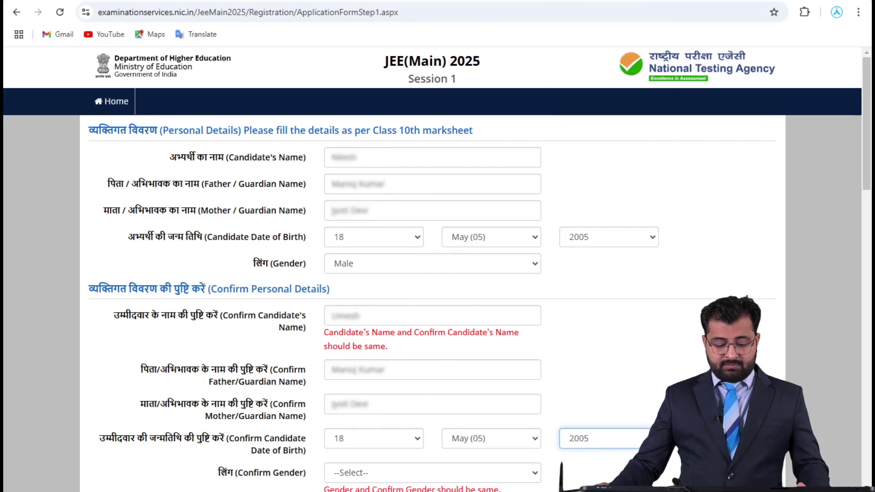
Step: Set the confirmed gender to Male
scroll(432, 319, down, 4)
click(432, 292)
click(364, 360)
Step: Enter the present address premises and locality
scroll(433, 269, down, 4)
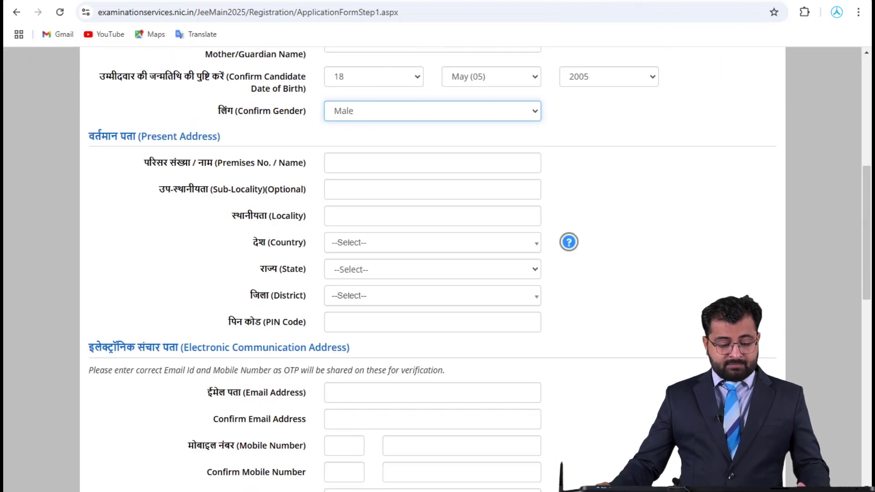
click(433, 163)
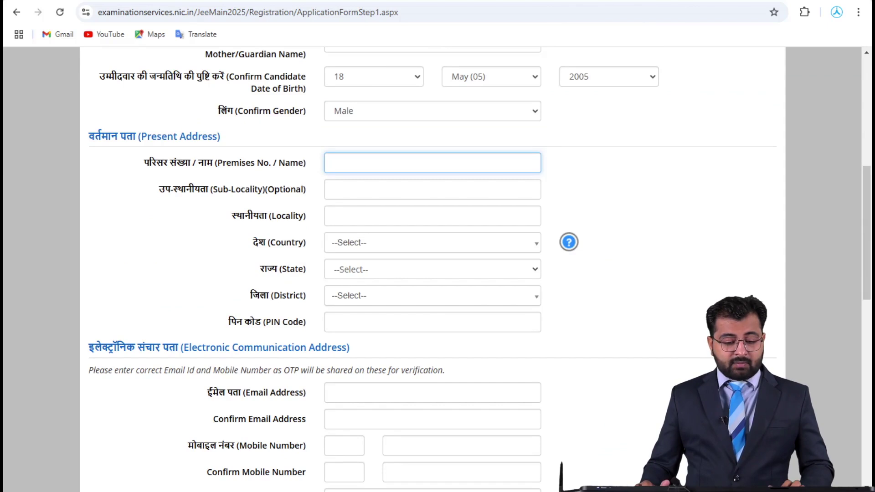
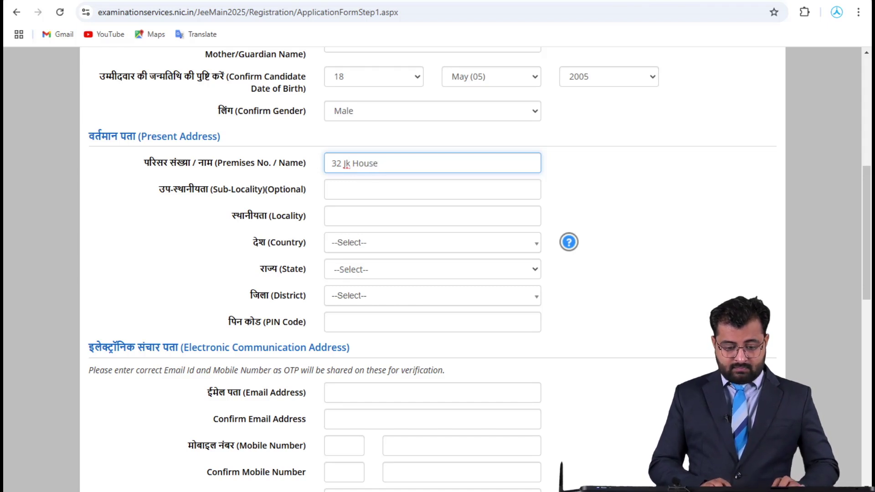
key(Tab)
key(Tab)
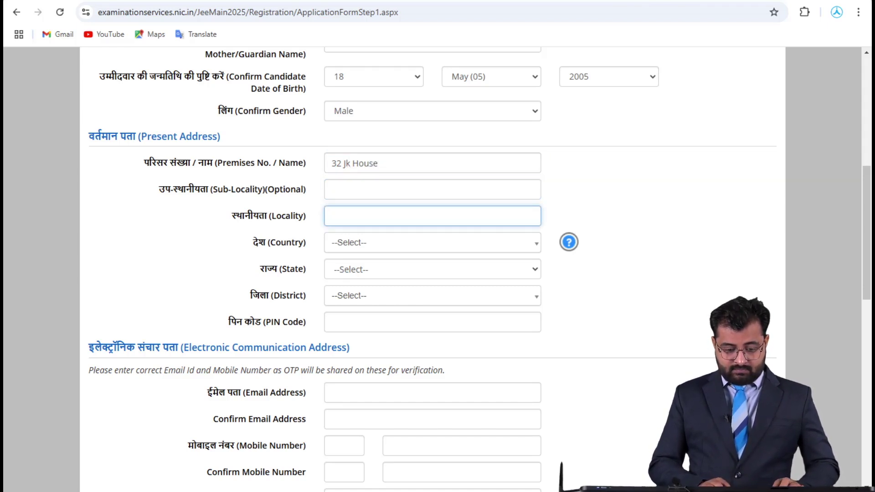
text(karol B)
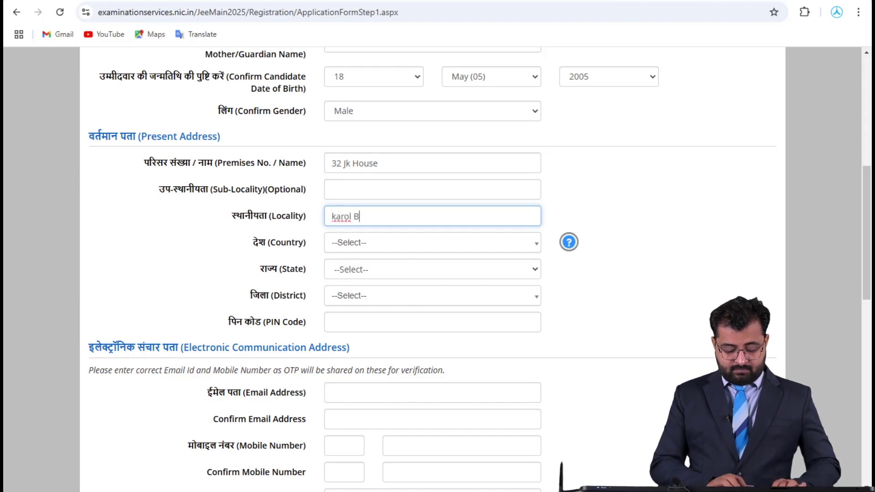
text(asgh)
Step: Choose India as the country and DELHI as the state
key(Tab)
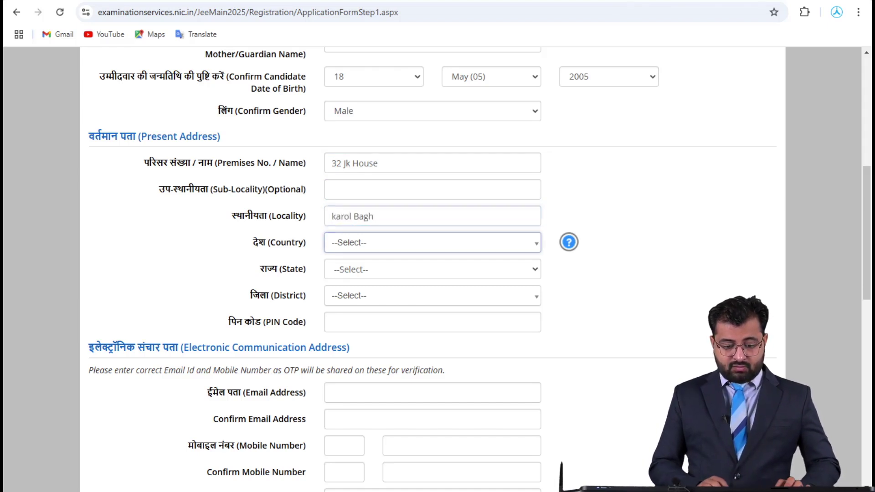
text(i)
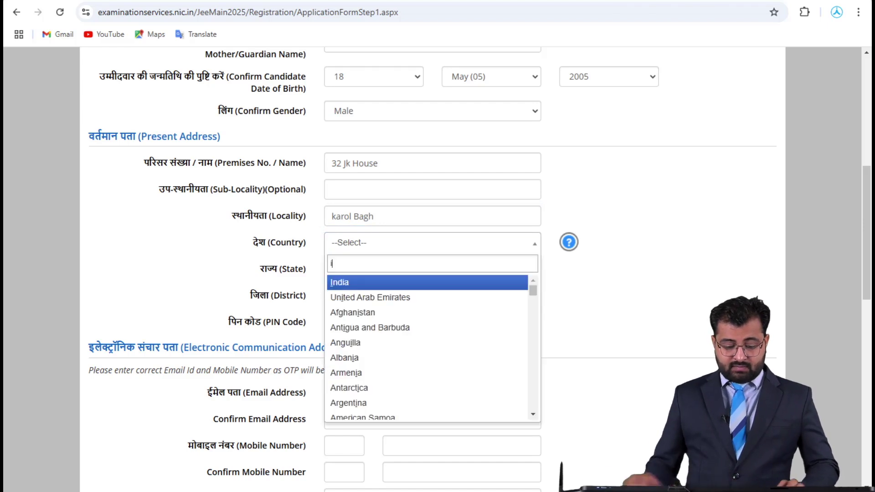
key(Return)
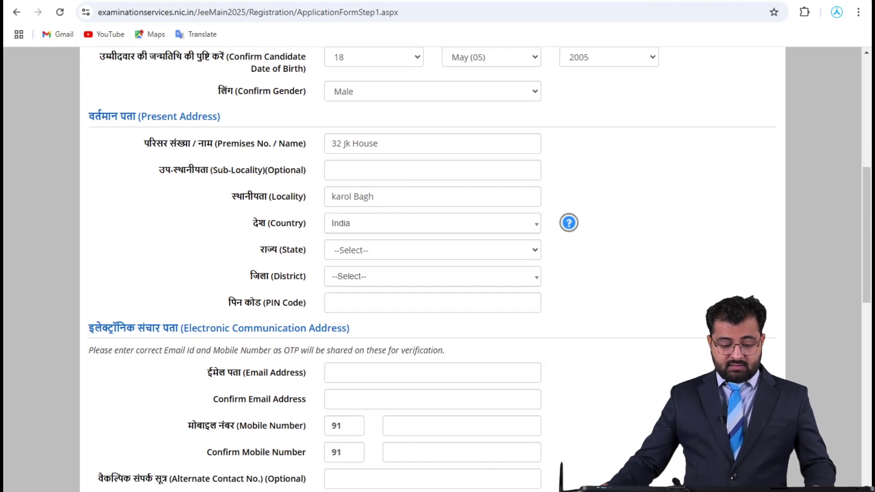
key(Tab)
key(space)
key(d)
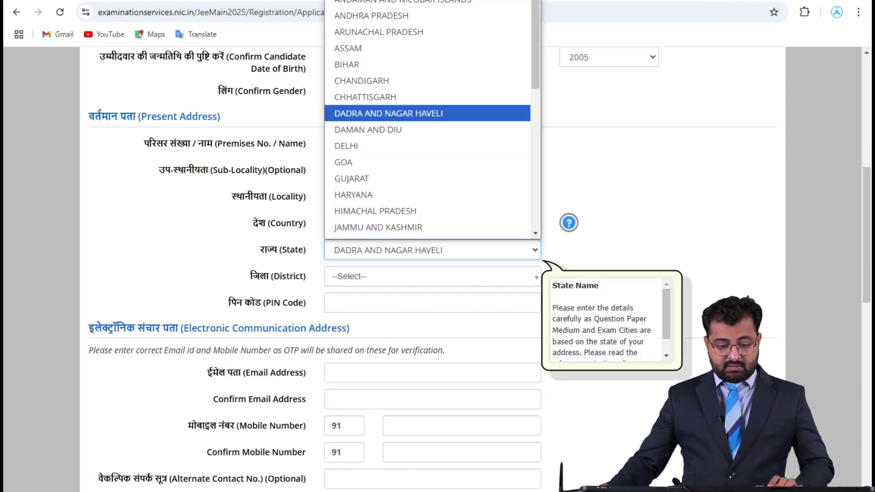
key(e)
key(Return)
Step: Set the district to NORTH DELHI instead of NEW DELHI
key(Tab)
key(space)
key(Down)
key(Down)
key(Down)
key(Down)
key(Up)
key(Return)
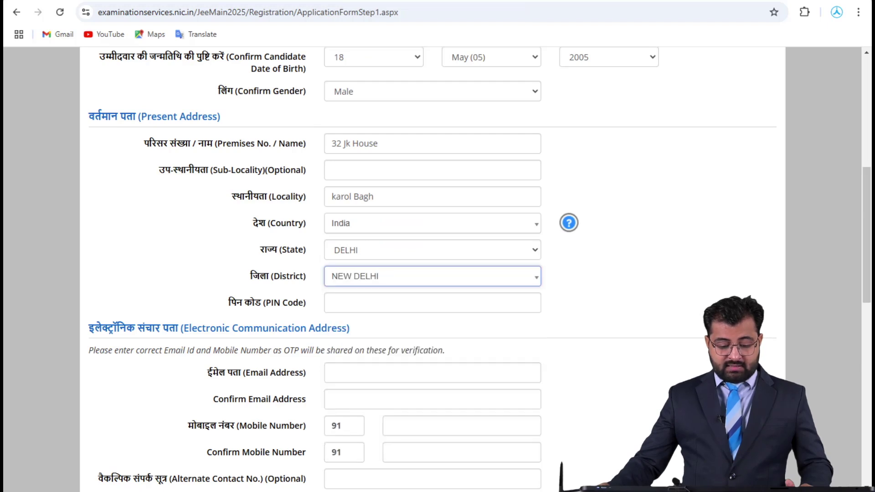
key(space)
key(Down)
key(Return)
Step: Start entering the present-address PIN code, fixing a wrong last digit
key(Tab)
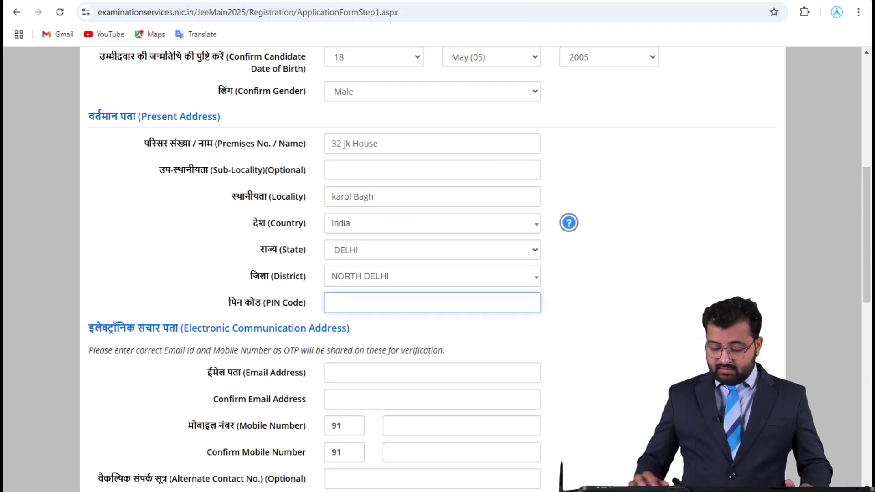
text(110000)
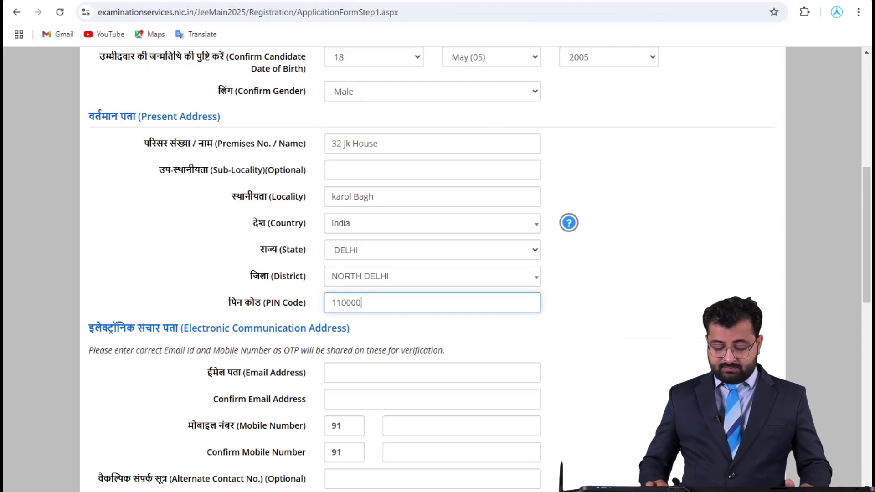
key(BackSpace)
Step: Finish the PIN code, then enter the email address and its confirmation
text(5)
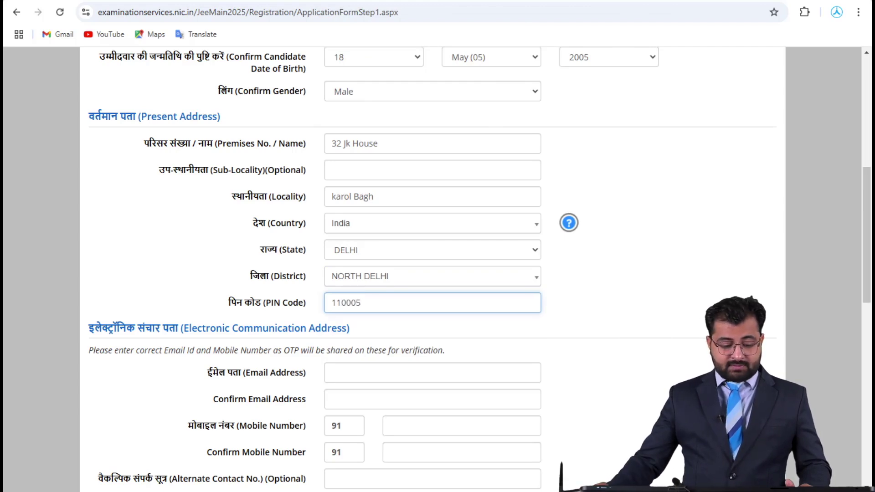
scroll(433, 269, down, 3)
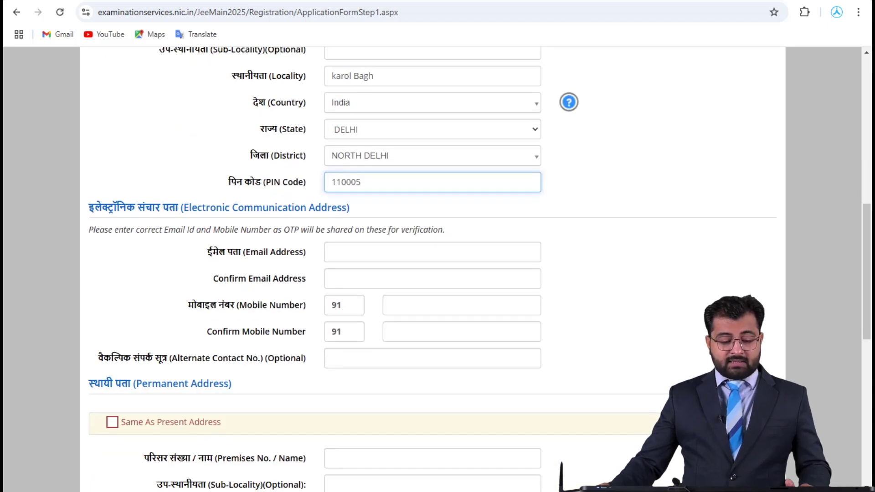
click(432, 252)
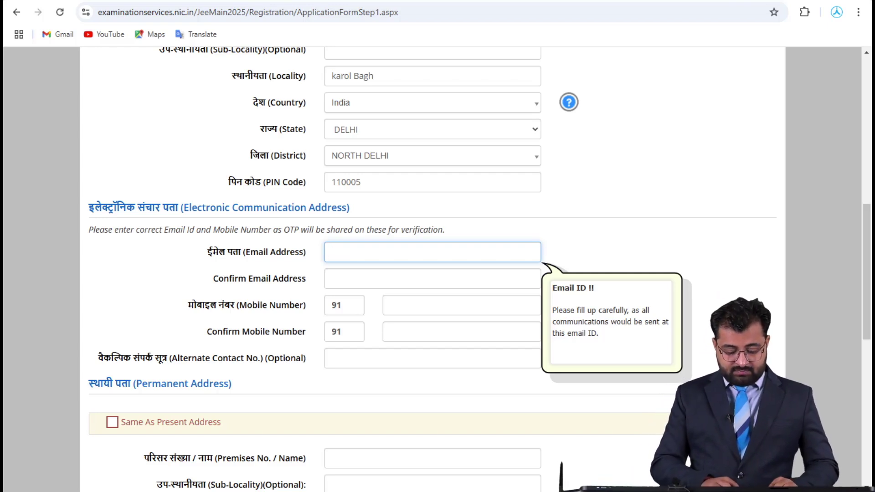
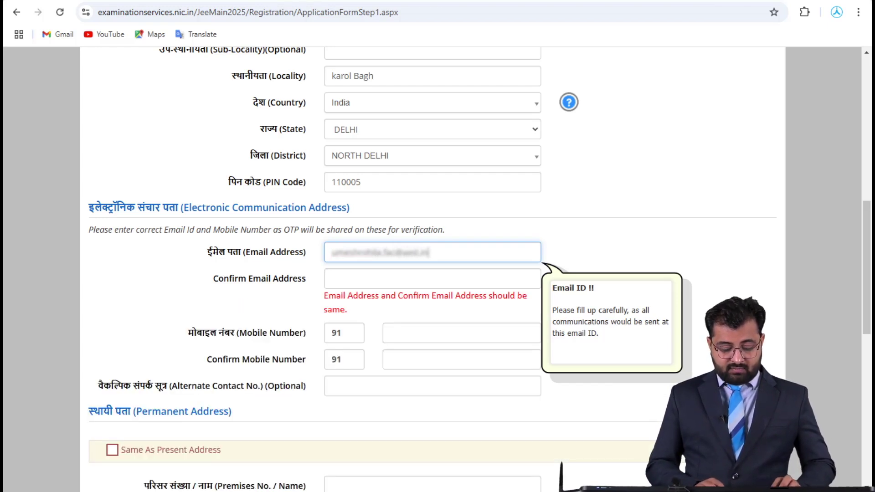
click(432, 279)
Step: Enter and confirm the mobile number, skip the alternate number, and mark permanent address same as present
key(Tab)
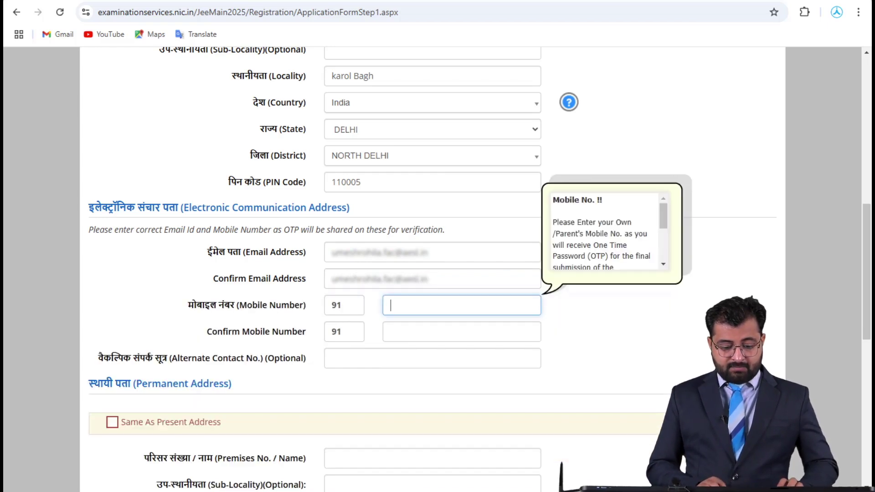
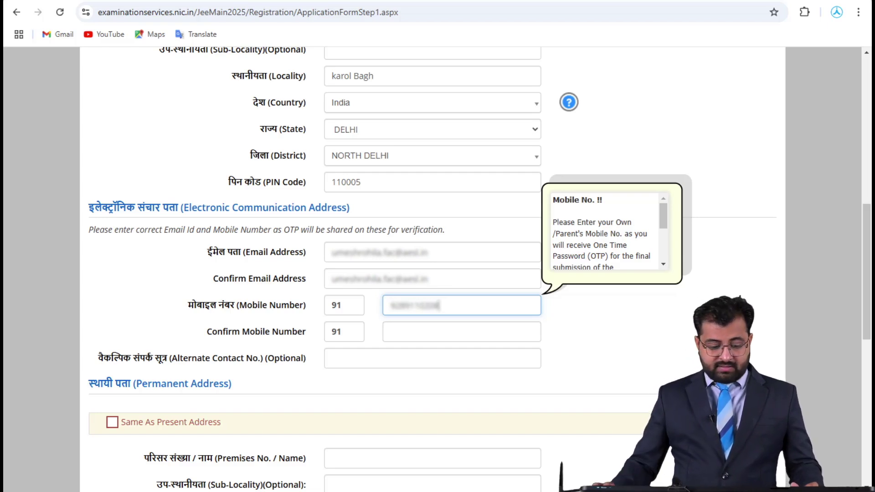
key(Tab)
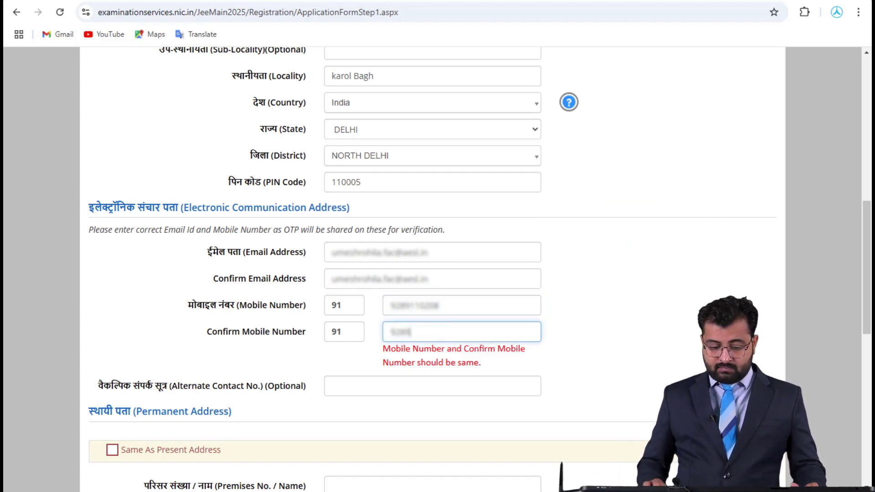
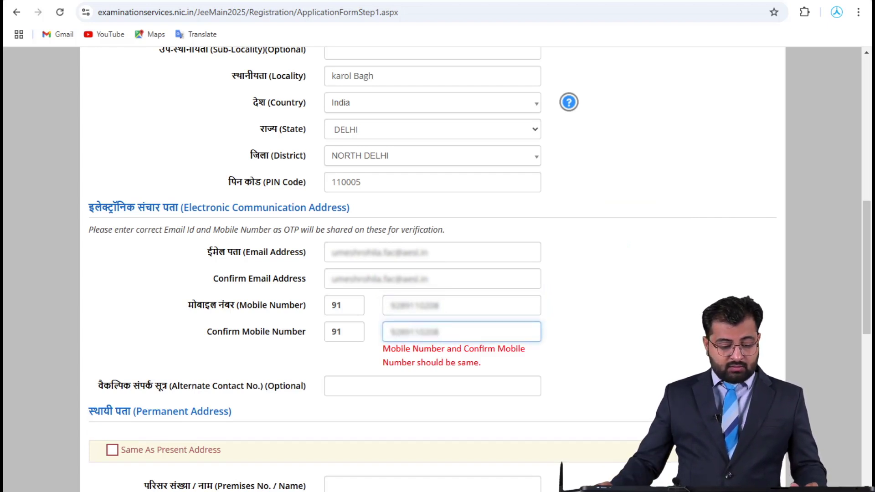
key(Tab)
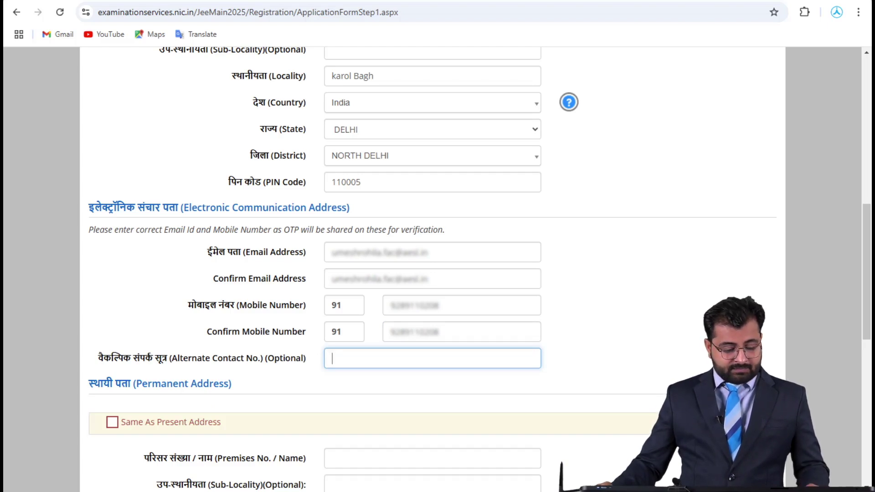
key(Tab)
key(space)
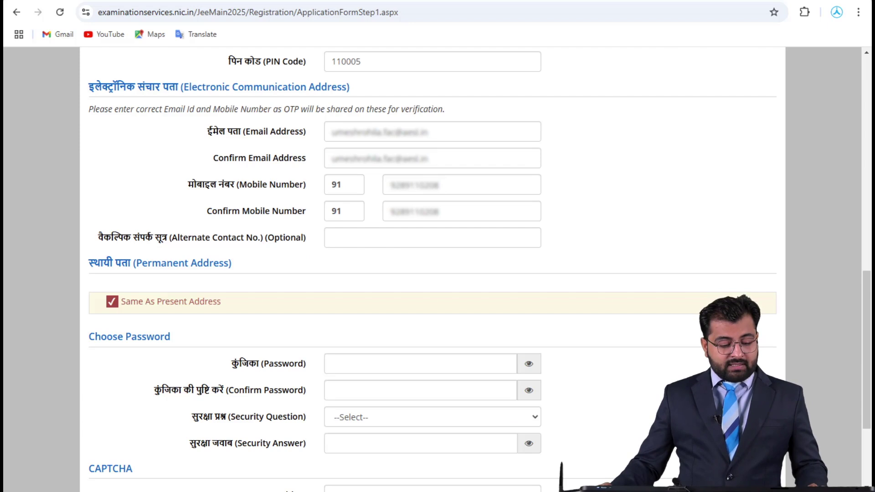
Step: Briefly uncheck, then re-tick 'Same As Present Address' for the permanent address
key(space)
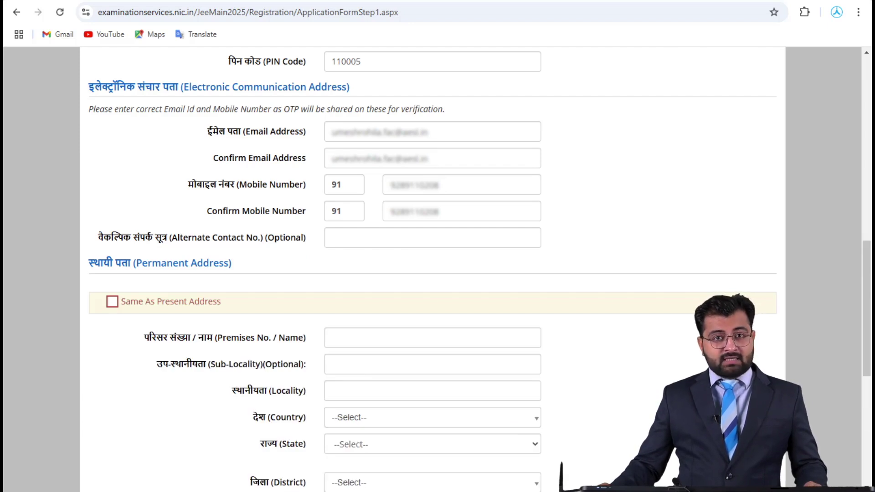
click(432, 338)
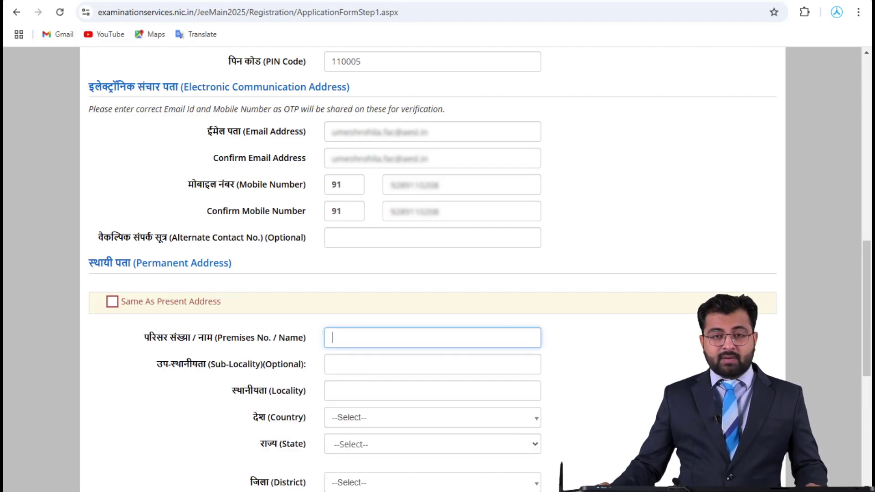
key(shift+Tab)
key(space)
key(Tab)
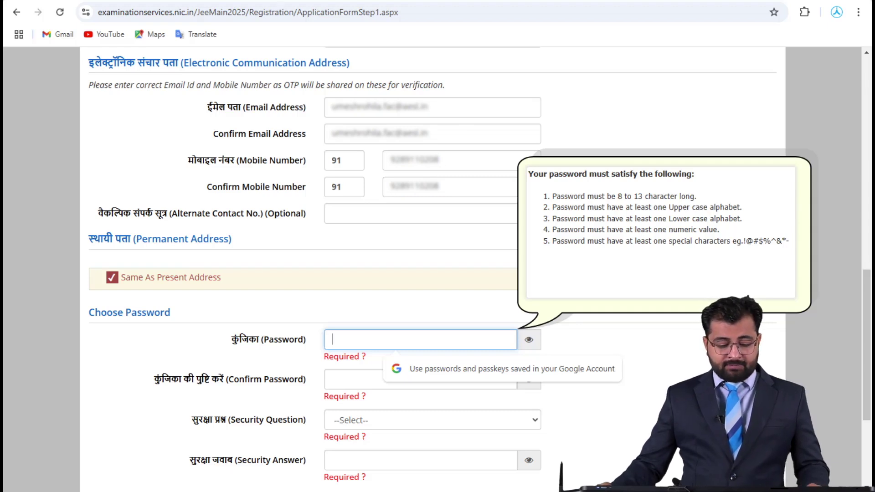
Step: Enter the account password and confirm it
text(••••••)
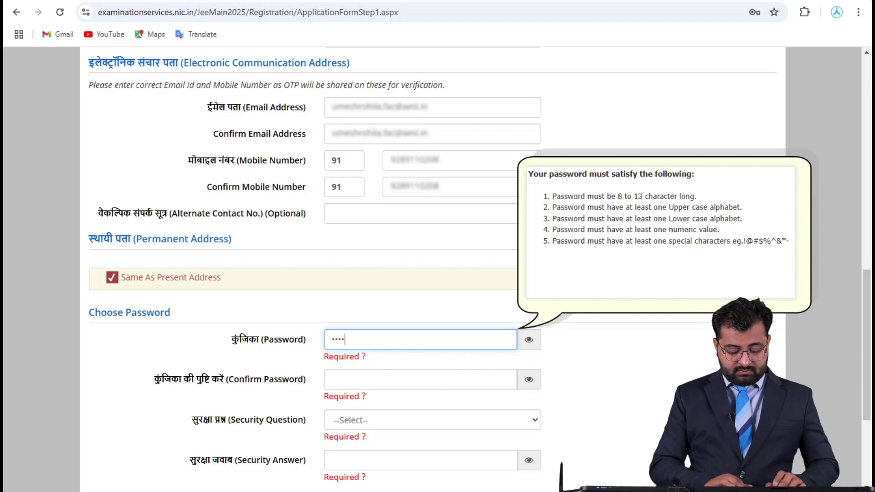
text(•••)
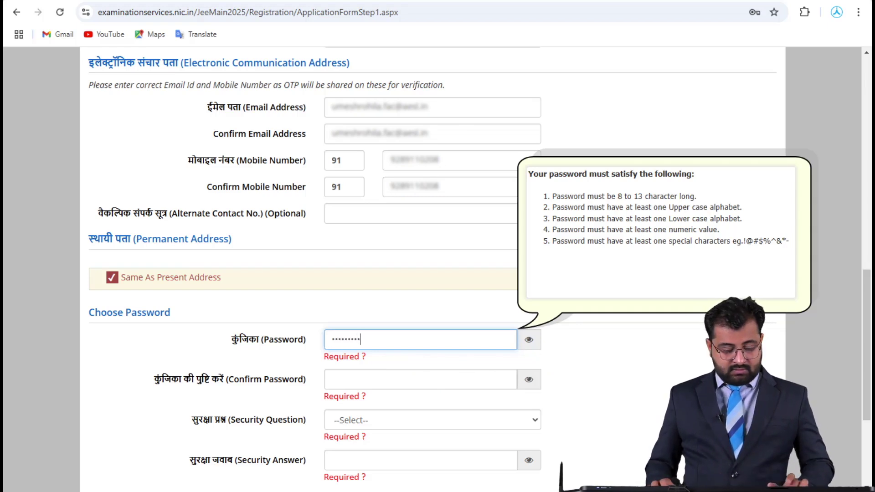
key(Tab)
text(••••••••)
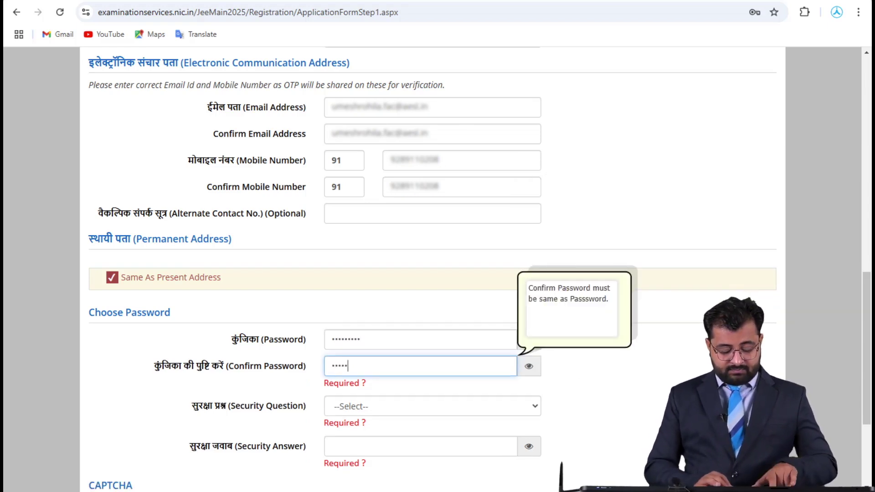
text(•)
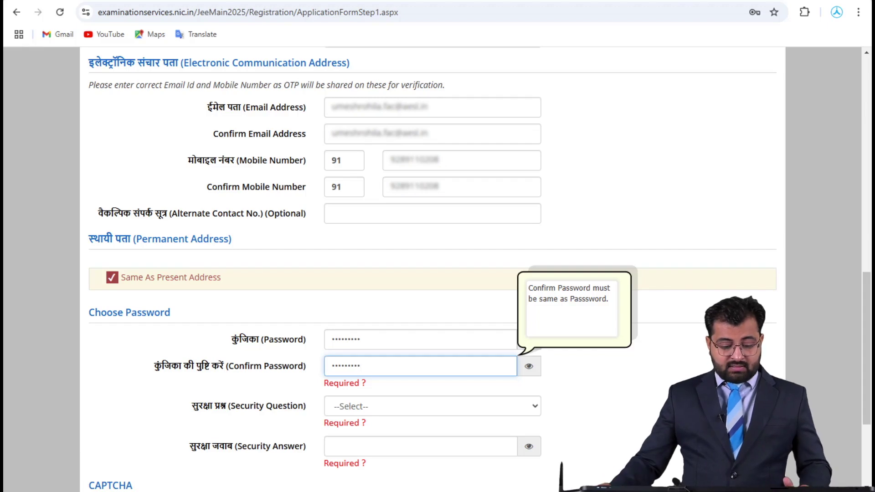
scroll(433, 269, down, 3)
key(Tab)
Step: Choose 'Which is your favourite book ?' as the security question and type its answer
key(alt+Down)
key(Down)
key(Down)
key(Down)
key(Down)
key(Down)
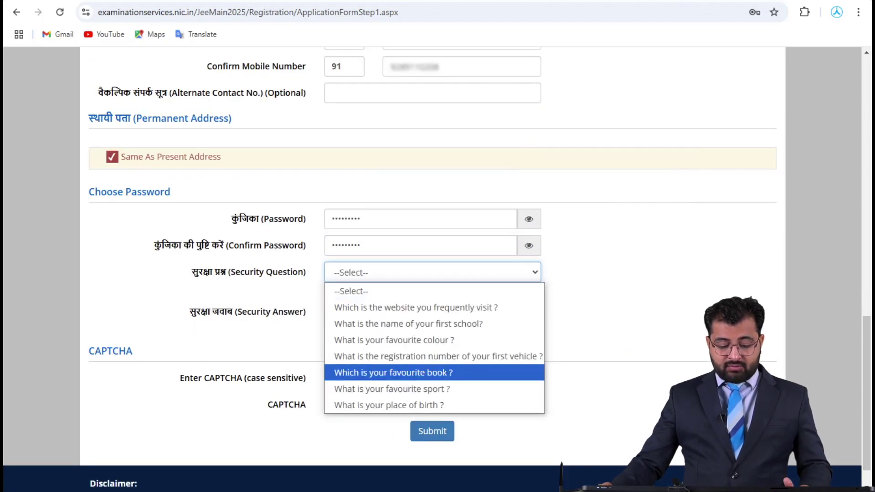
key(Up)
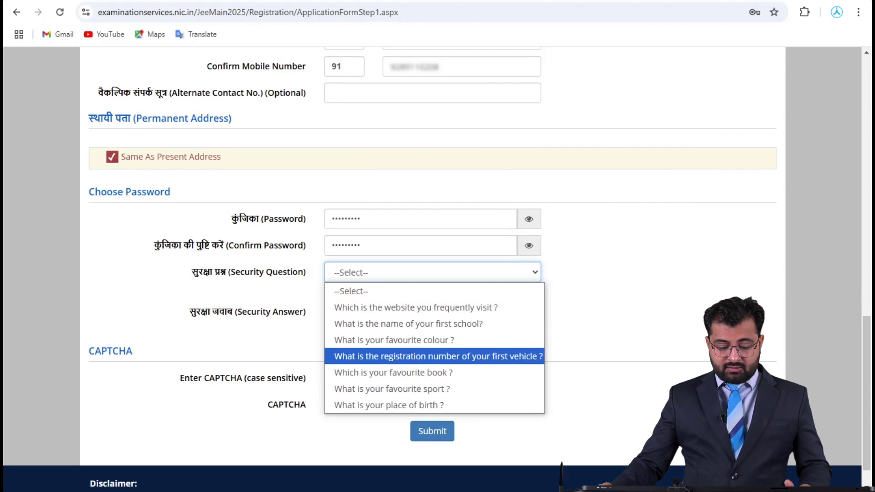
key(Down)
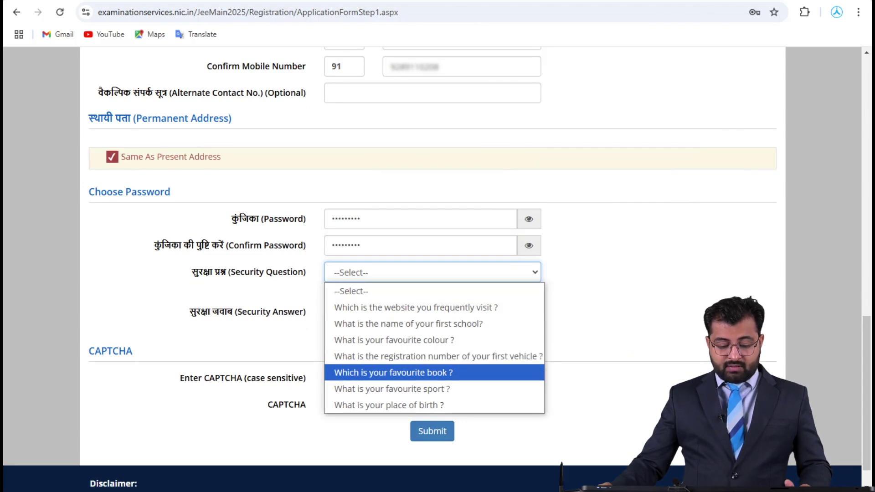
key(Return)
key(Tab)
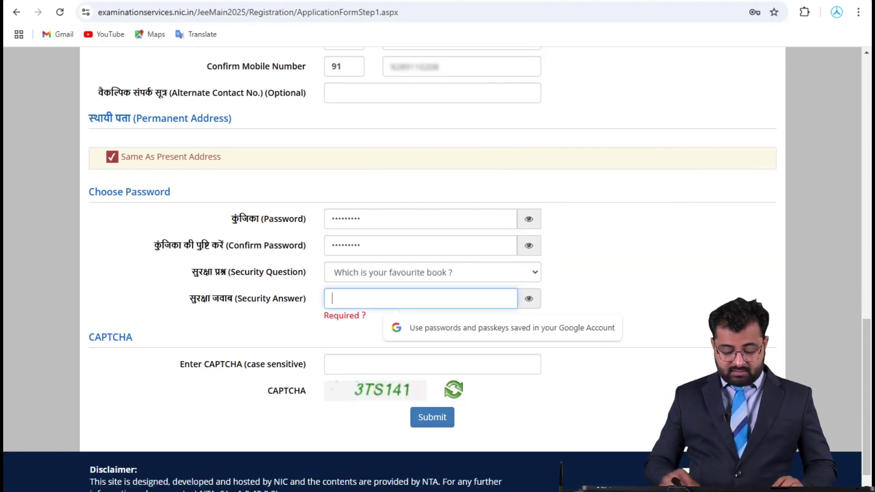
text(••••••••)
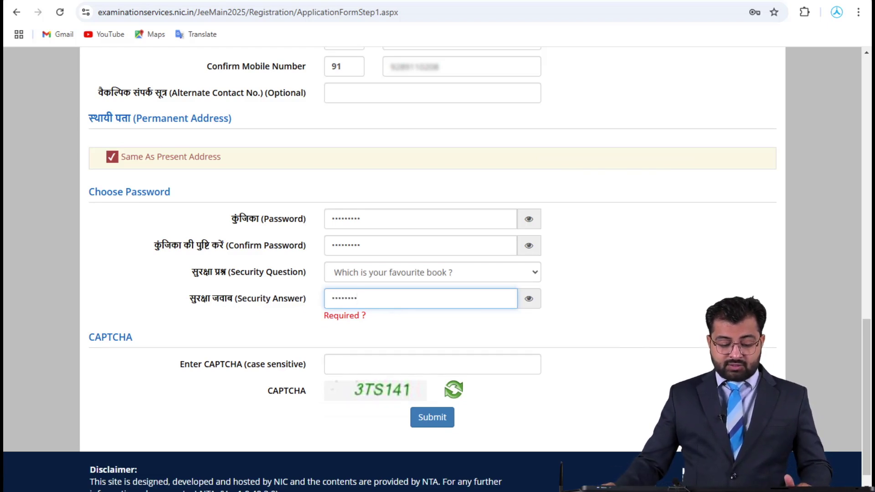
Step: Enter the CAPTCHA code and submit the form for review
click(332, 364)
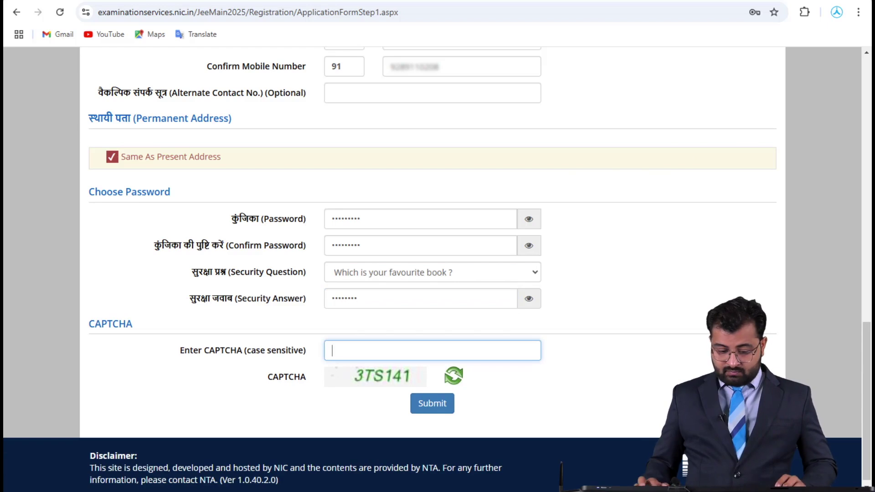
text(3TS141)
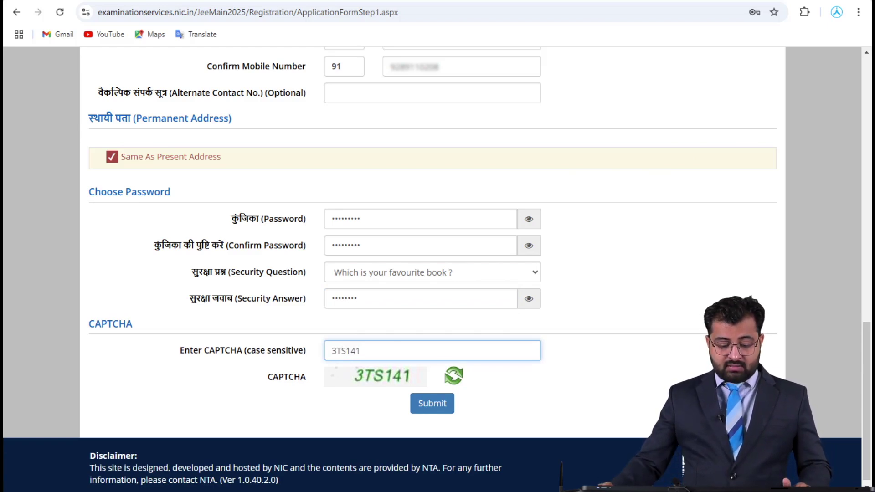
click(432, 403)
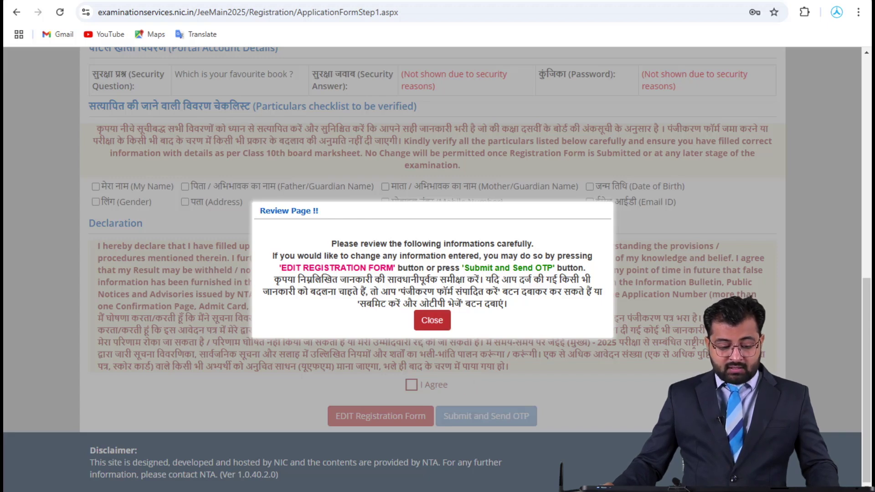
Step: Dismiss the review notice and tick the name, father, mother and date-of-birth checklist items
click(432, 320)
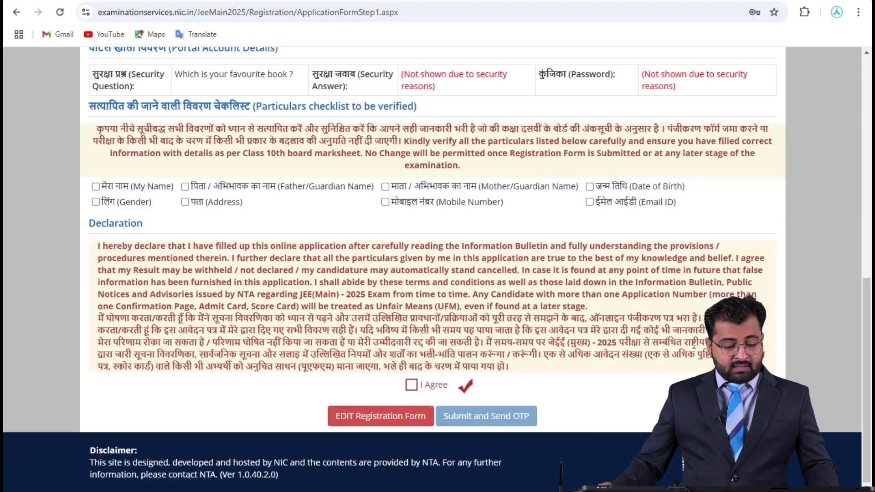
click(95, 187)
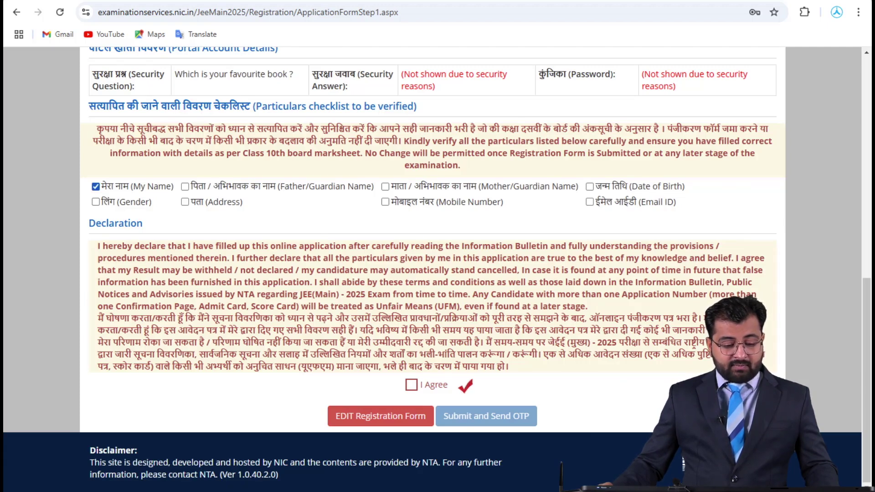
click(185, 187)
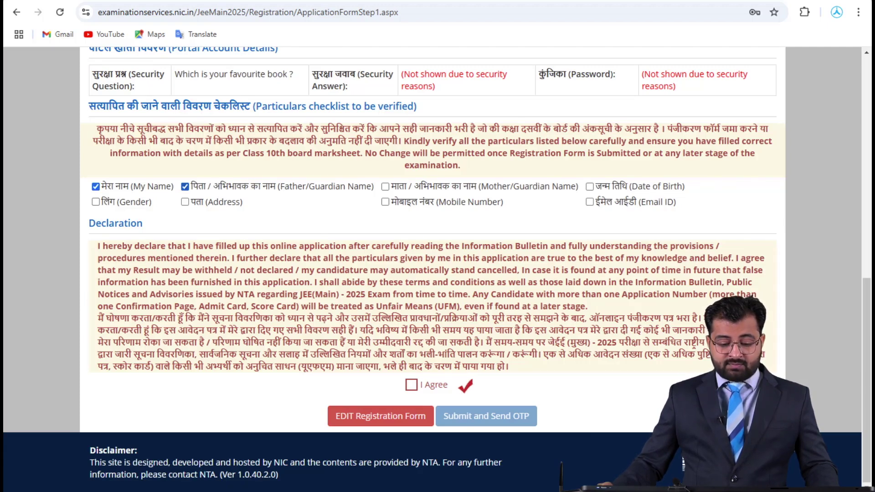
click(385, 187)
click(590, 186)
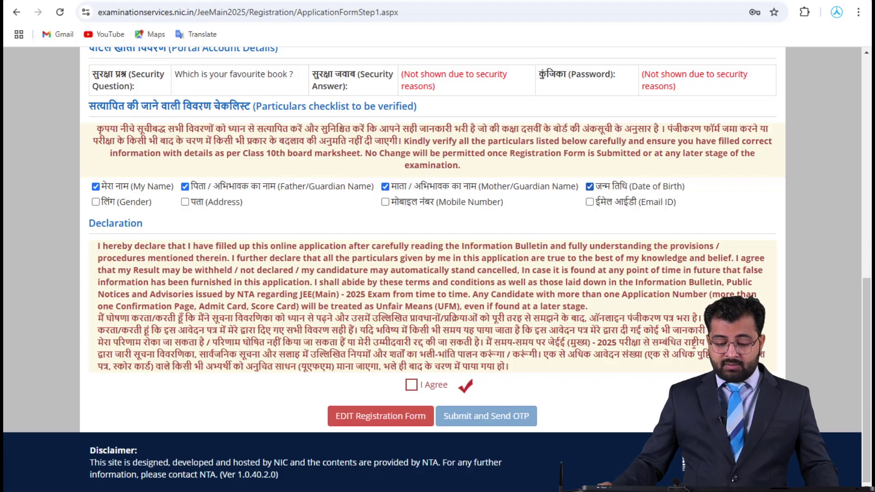
Step: Tick the gender, address, mobile and email items, accept the declaration, and request an OTP
click(96, 202)
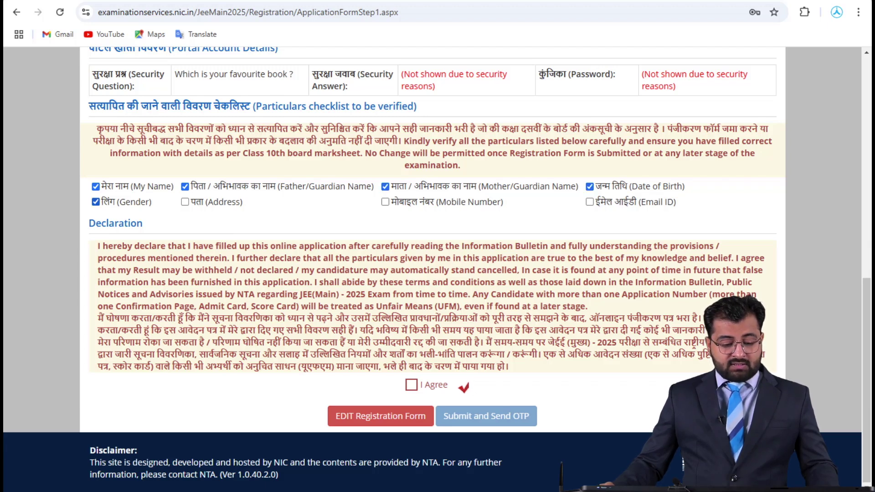
click(185, 202)
click(385, 202)
click(590, 202)
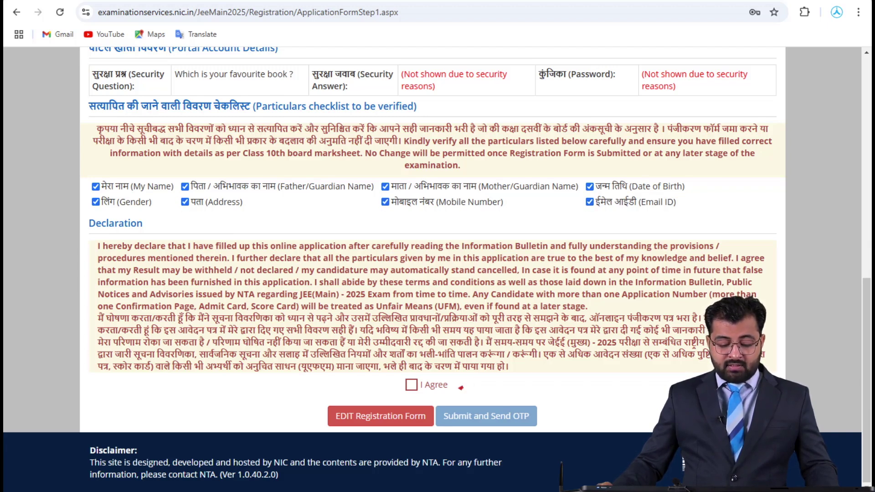
click(411, 385)
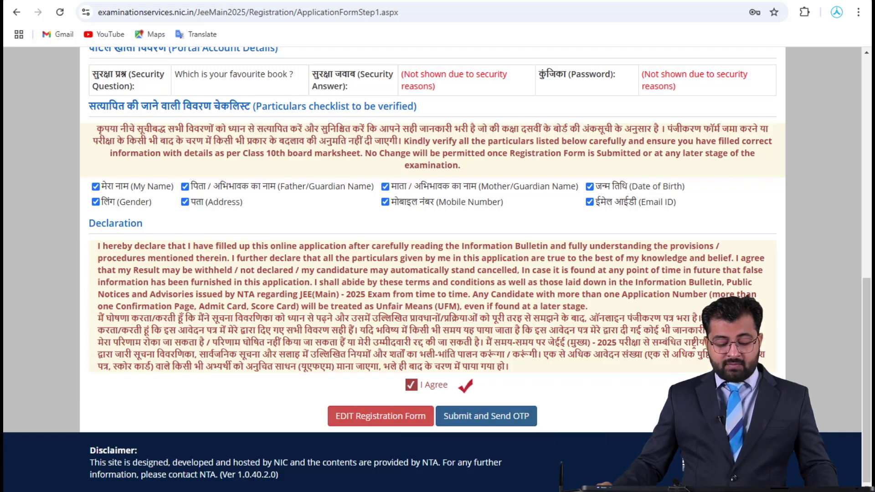
click(487, 415)
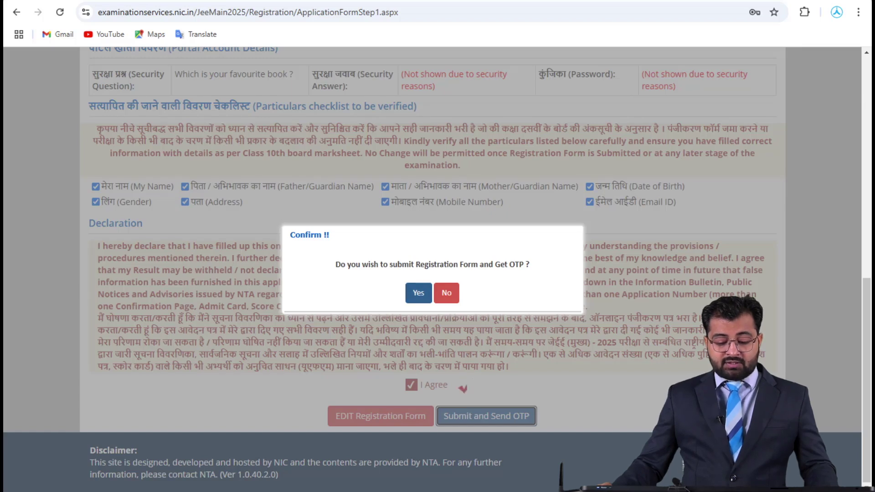
Step: Confirm submission, enter the six-digit mobile OTP and submit the registration form
click(418, 292)
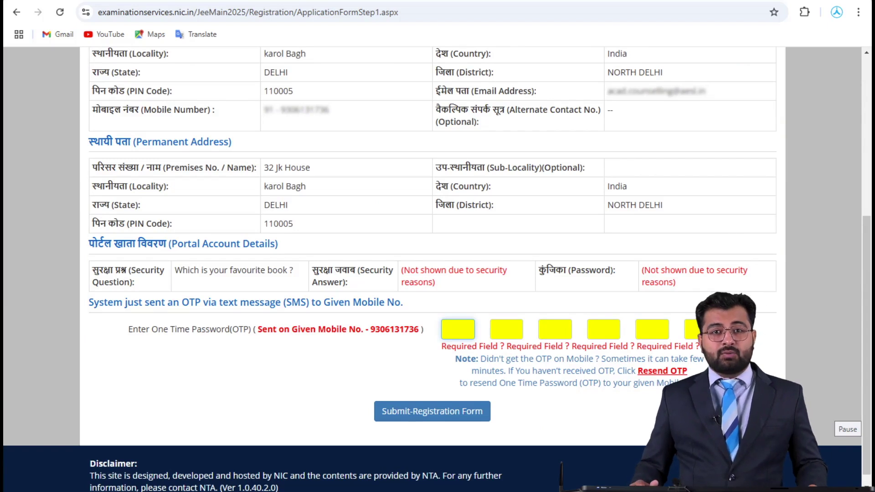
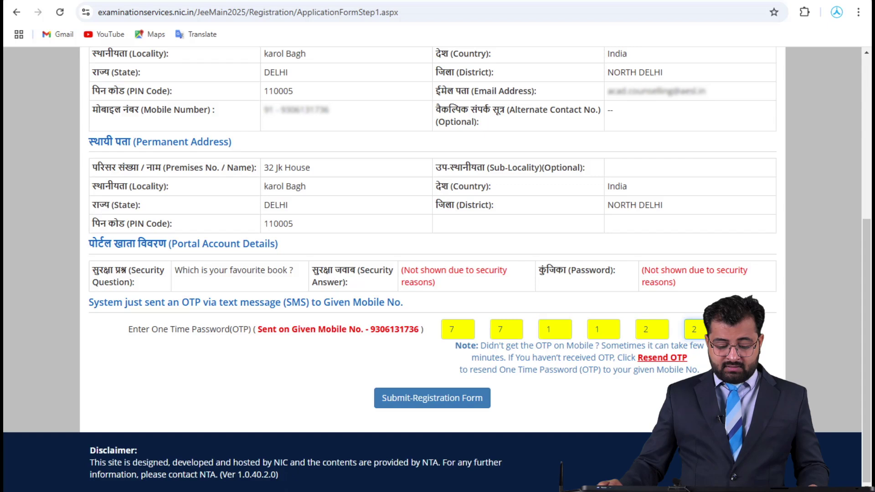
click(432, 398)
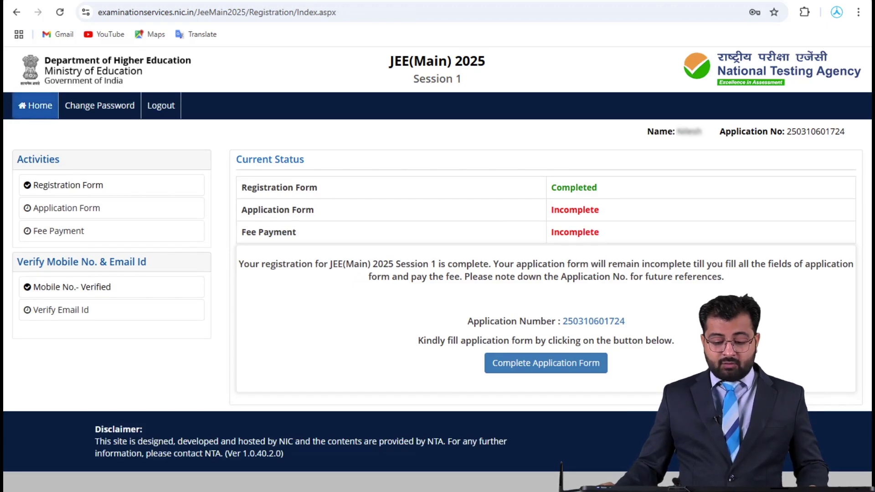
Step: Highlight the registration, application and fee statuses, then go to Complete Application Form
drag(552, 187, 597, 188)
drag(551, 210, 599, 210)
drag(552, 232, 599, 232)
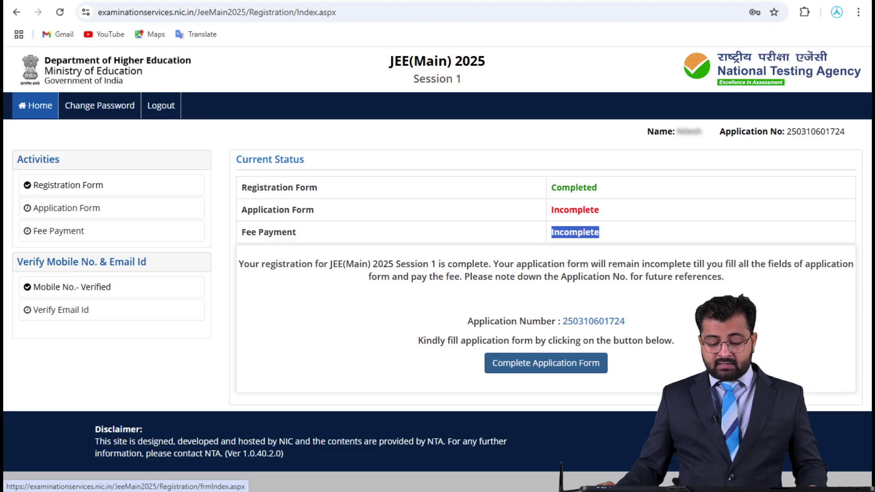
click(546, 363)
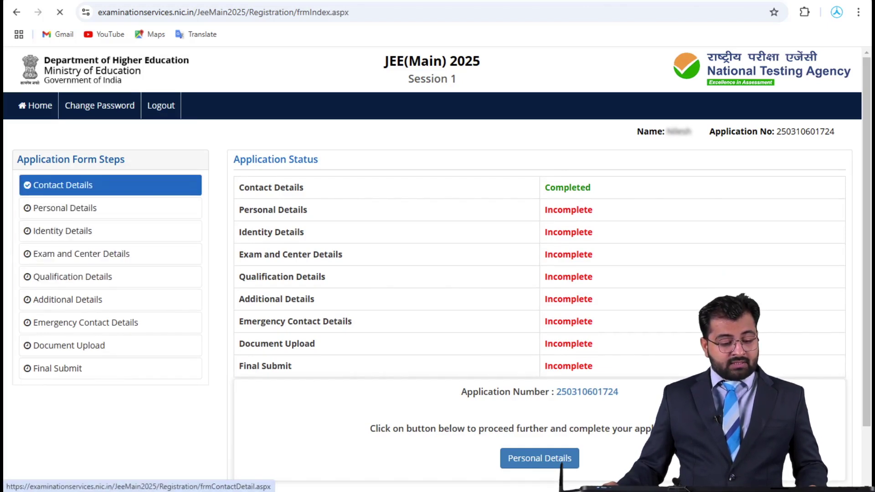
Step: Return to the Personal Details step and set nationality to Indian
click(109, 185)
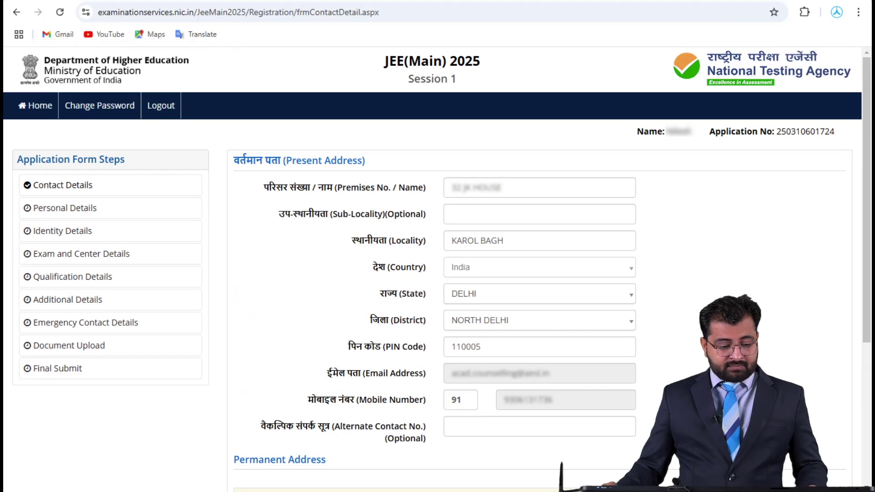
click(110, 208)
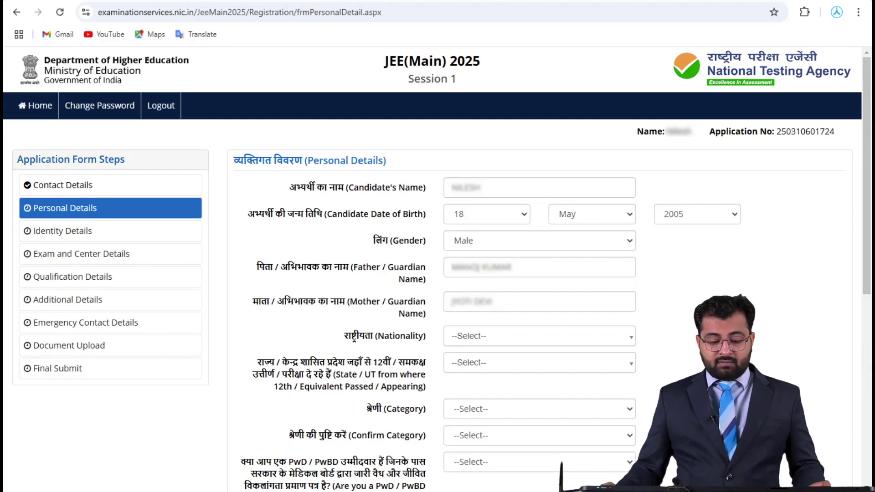
scroll(437, 273, down, 1)
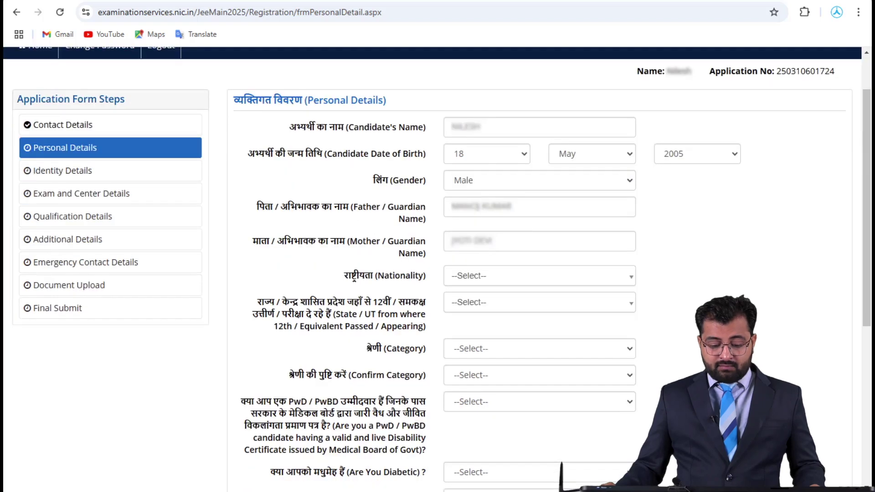
click(539, 275)
key(Down)
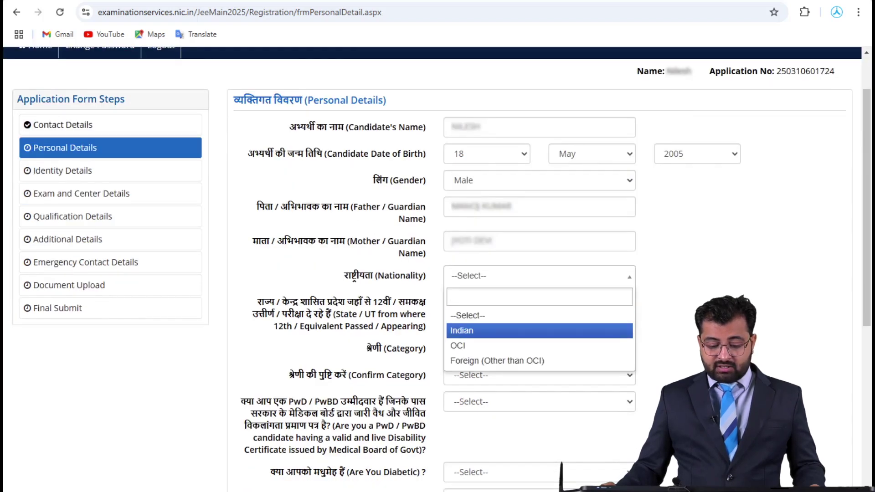
key(Return)
Step: Set the 12th-class state/UT to DELHI (NCT)
scroll(437, 273, down, 2)
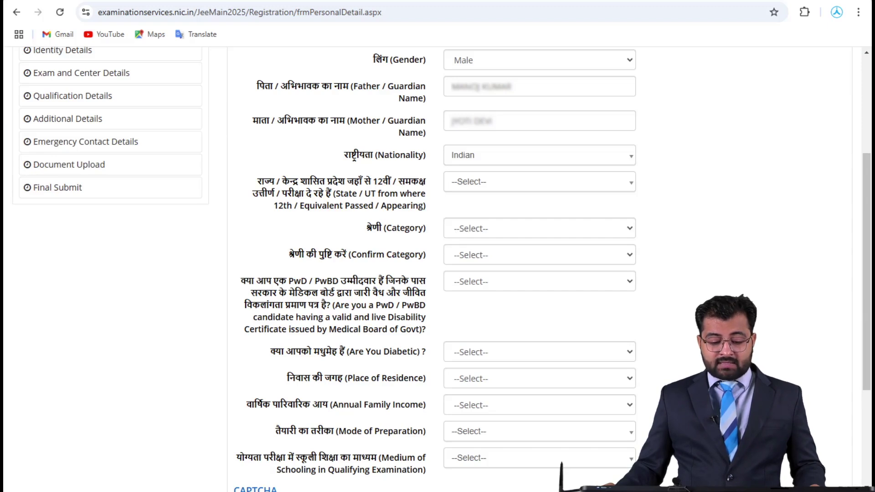
key(Tab)
key(Down)
key(Down)
key(Down)
key(Down)
key(Down)
key(Down)
key(Down)
key(Down)
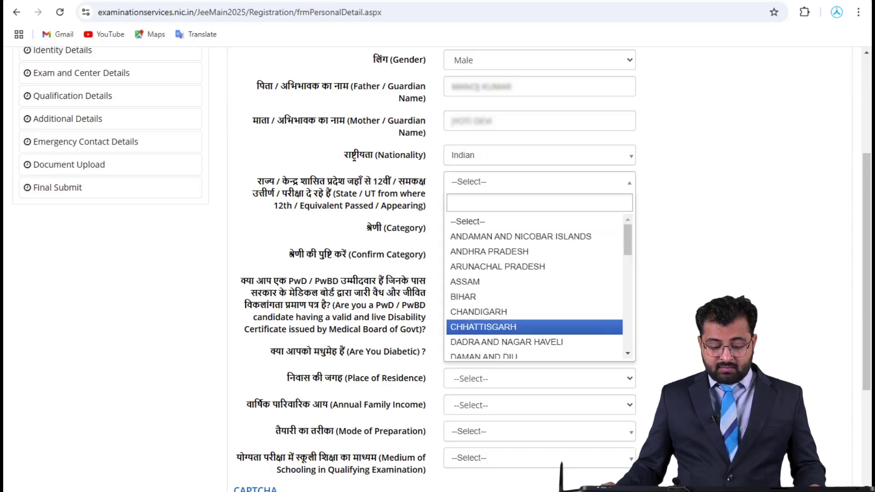
text(d)
key(Up)
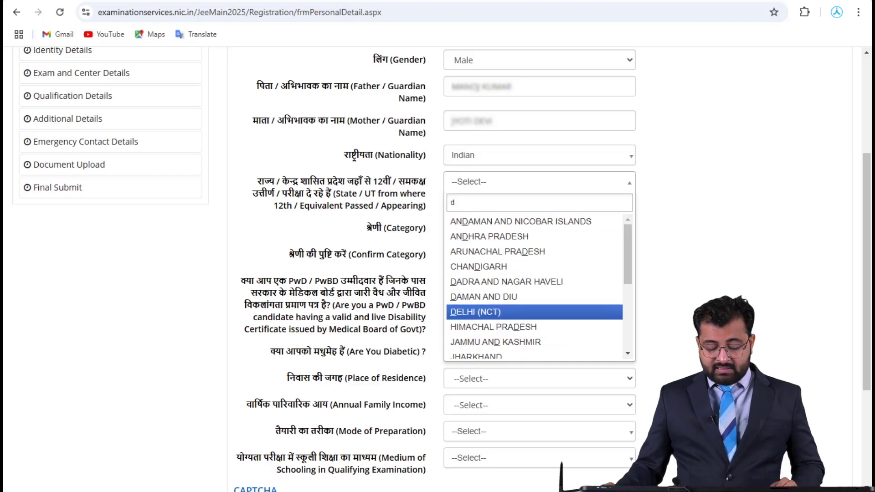
key(Return)
Step: Set both Category and Confirm Category to General
key(Tab)
key(alt+Down)
key(End)
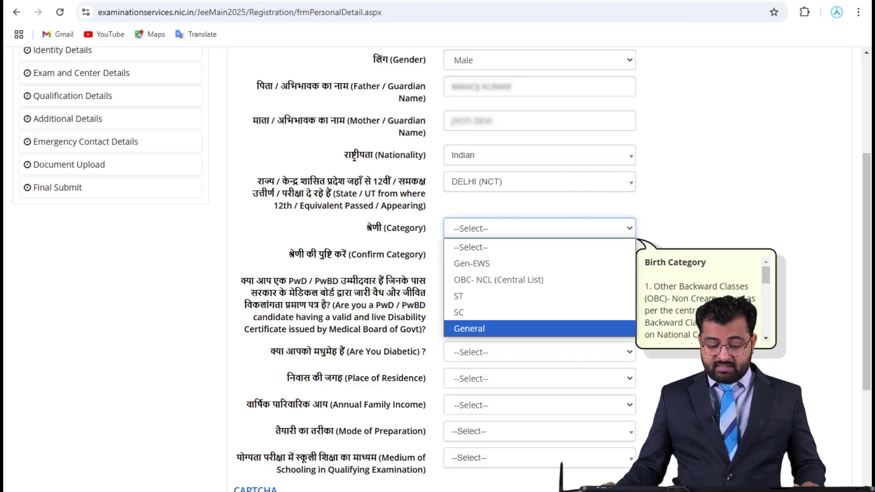
key(Return)
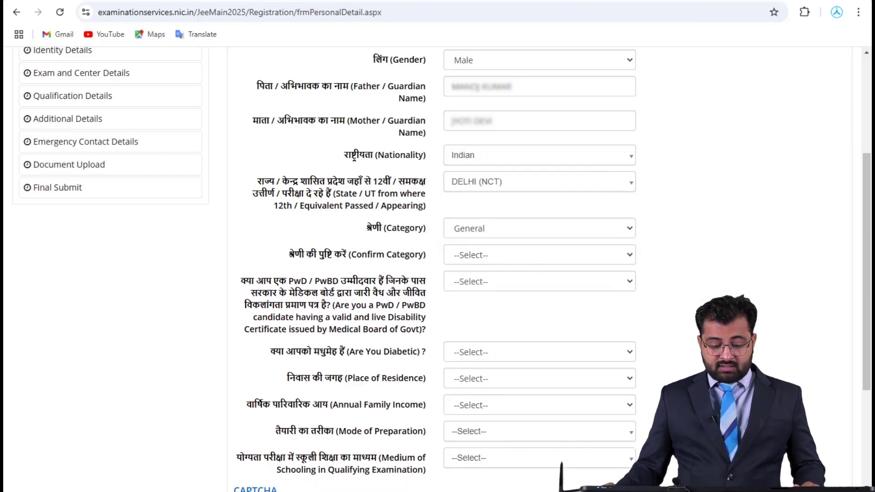
key(Tab)
key(alt+Down)
key(End)
key(Return)
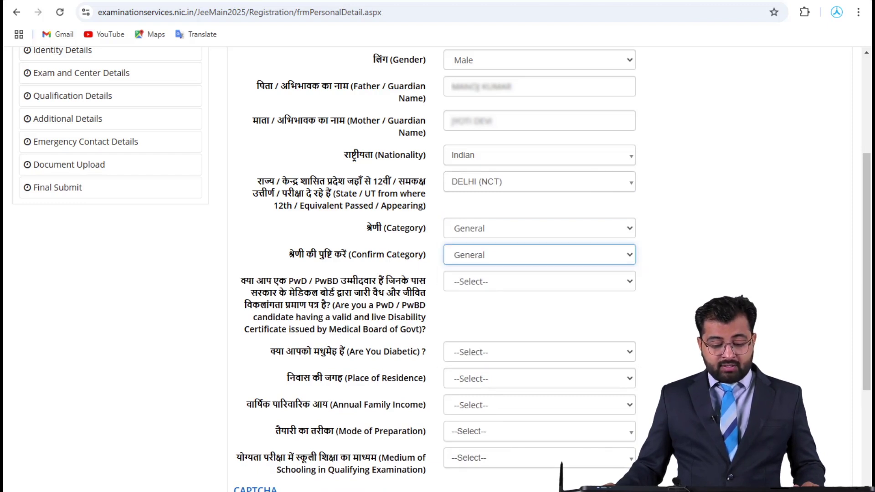
Step: Answer No to the PwD/PwBD question after reviewing its other options
key(Tab)
key(alt+Down)
key(Down)
key(Return)
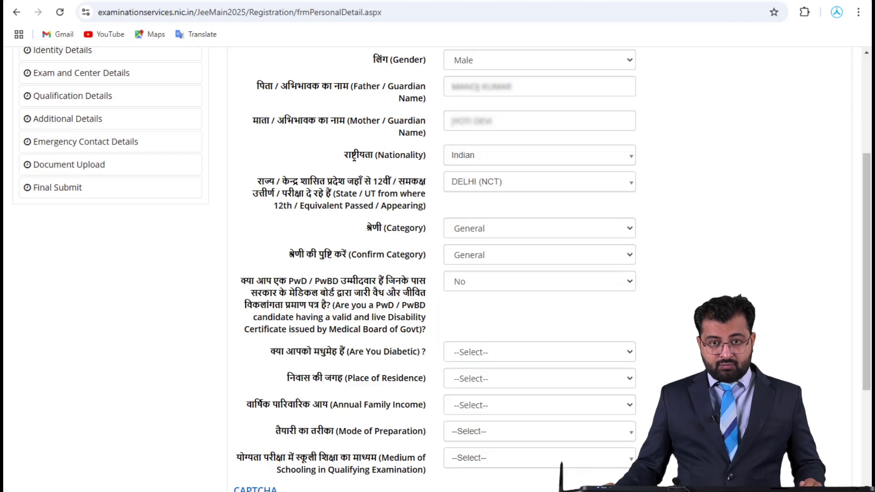
key(alt+Down)
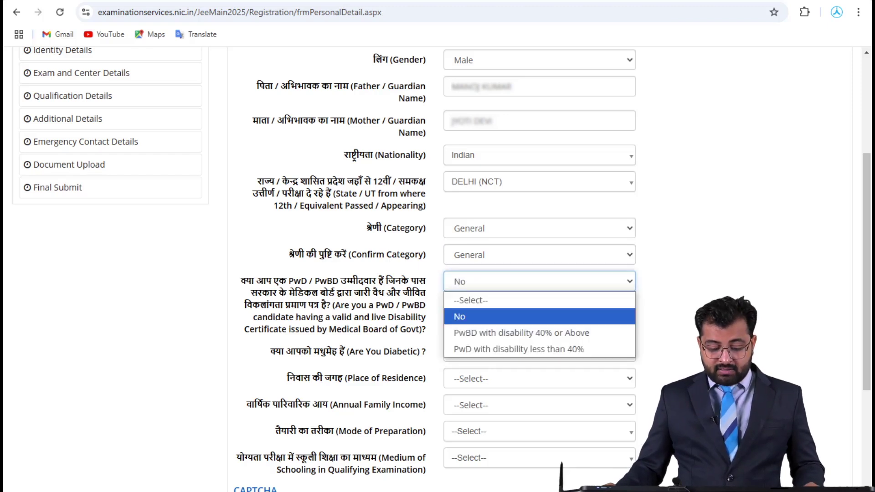
key(Down)
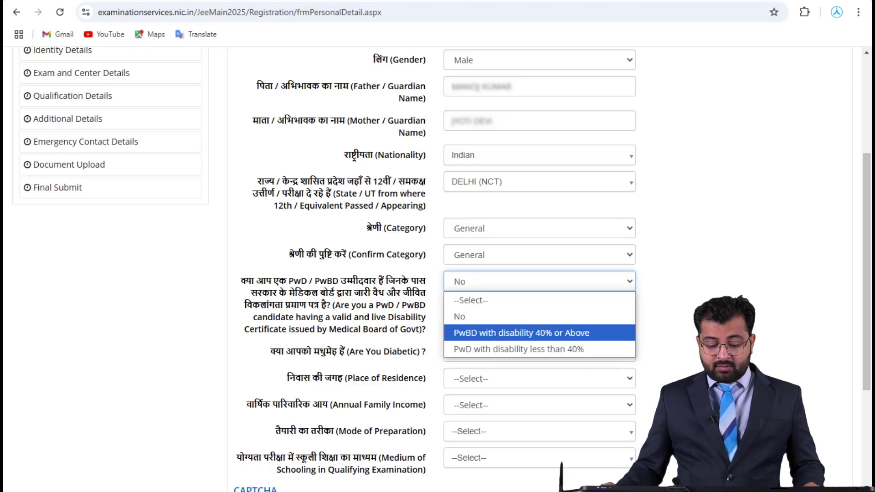
key(Down)
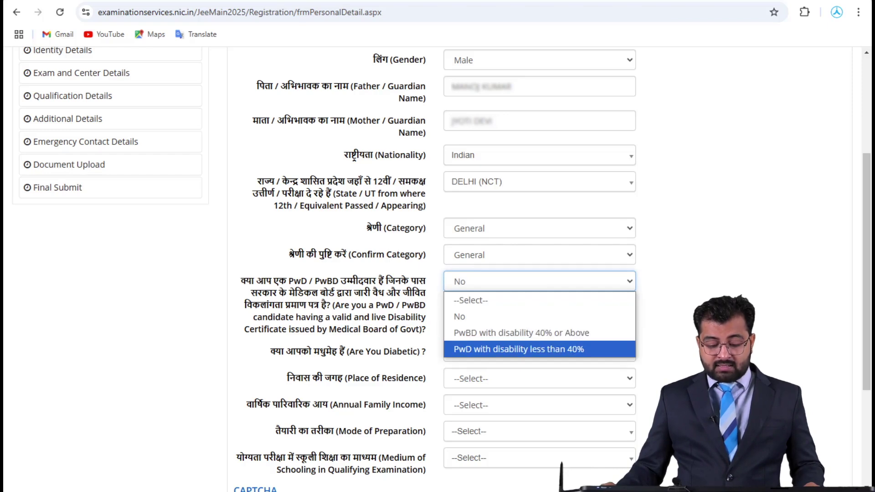
key(Home)
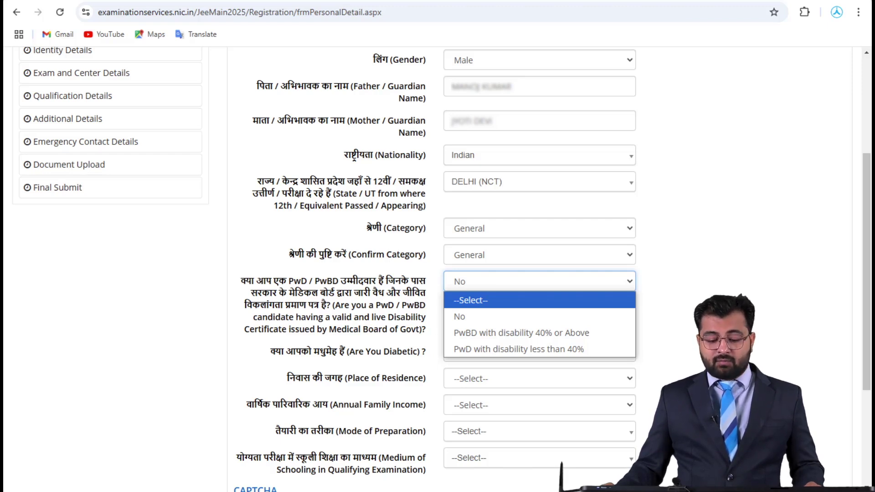
key(Down)
key(Return)
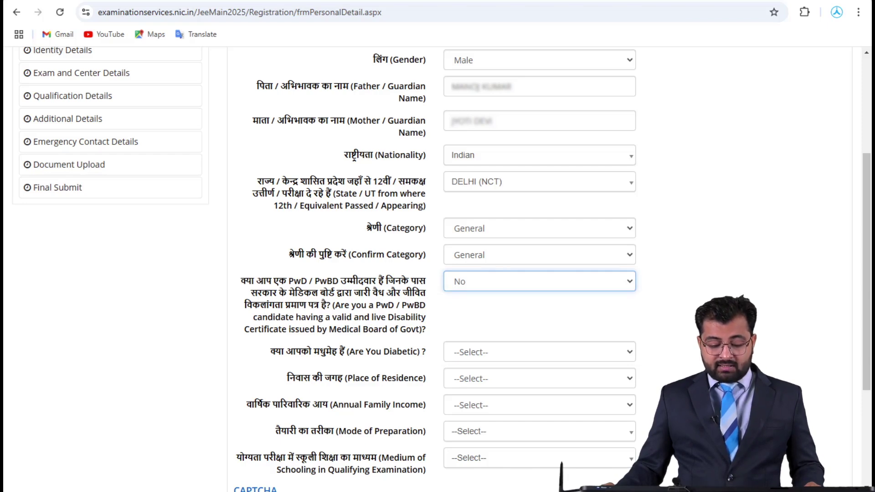
Step: Answer No to the Are You Diabetic question
scroll(437, 273, down, 3)
key(Tab)
key(alt+Down)
key(Down)
key(Down)
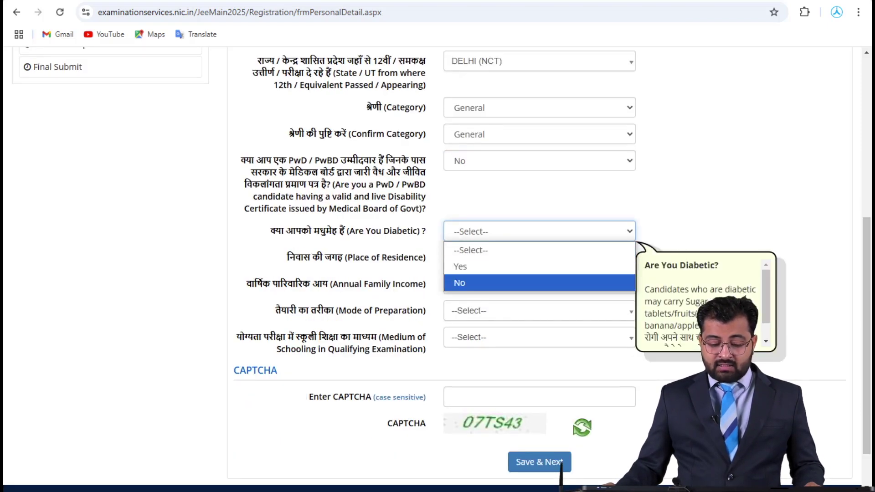
key(Return)
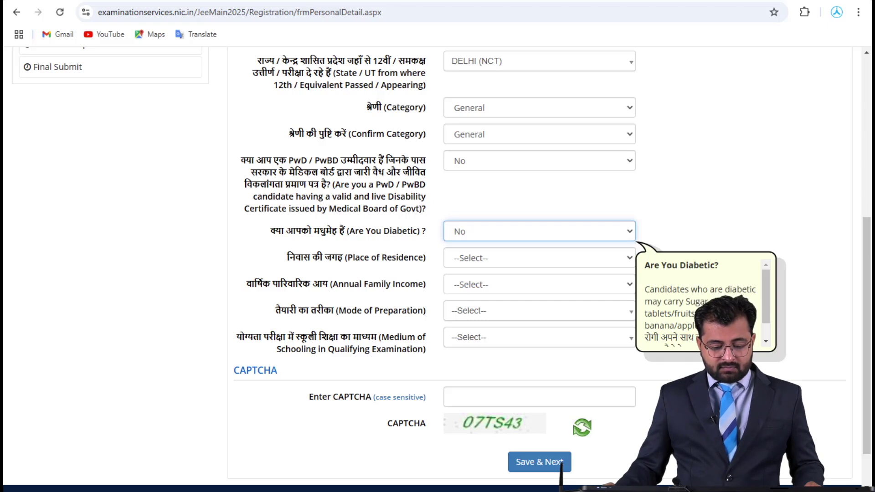
Step: Set Place of Residence to Urban, briefly showing the Rural option
key(Tab)
key(alt+Down)
key(Down)
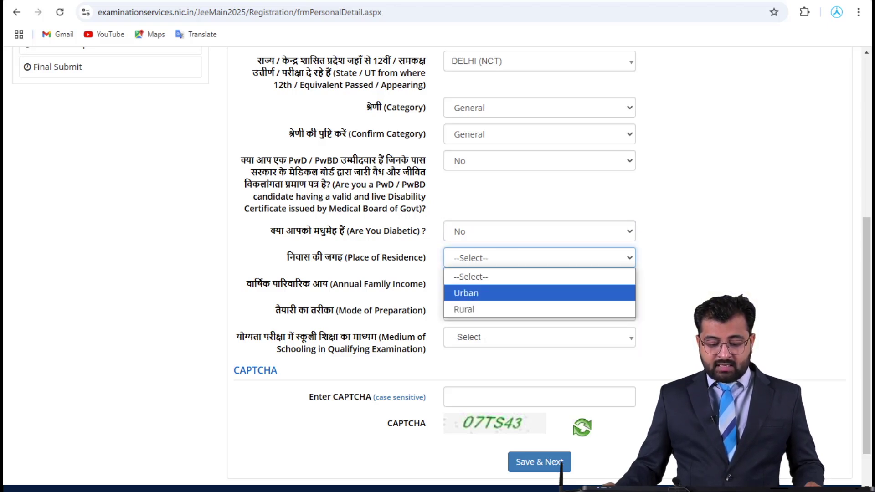
key(Return)
key(alt+Down)
key(Up)
key(Down)
key(Down)
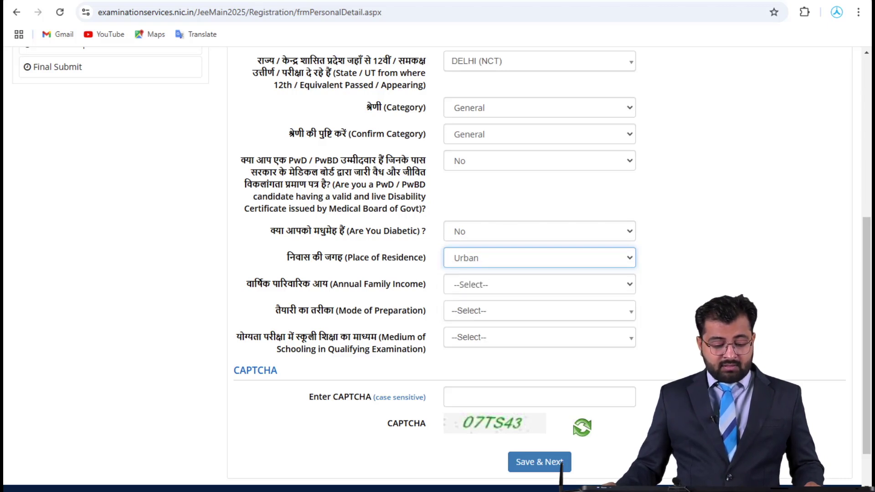
Step: Set Annual Family Income to the highest income bracket
click(540, 284)
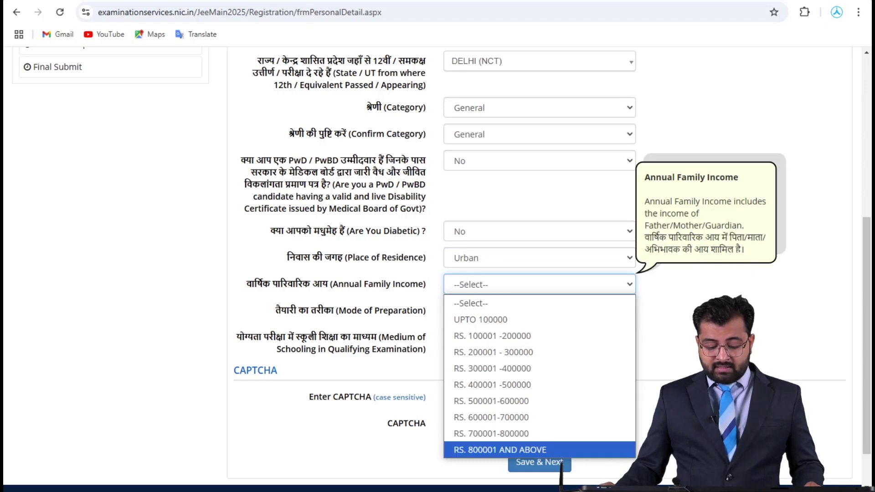
key(Return)
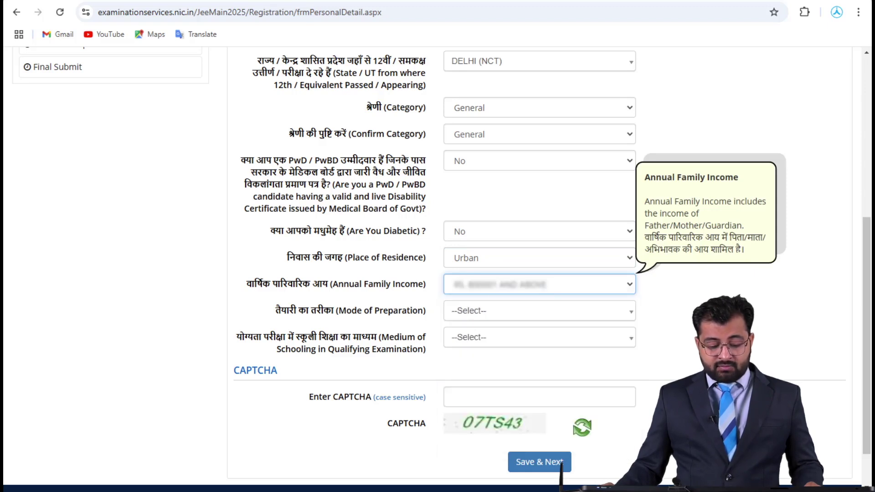
key(alt+Down)
key(Escape)
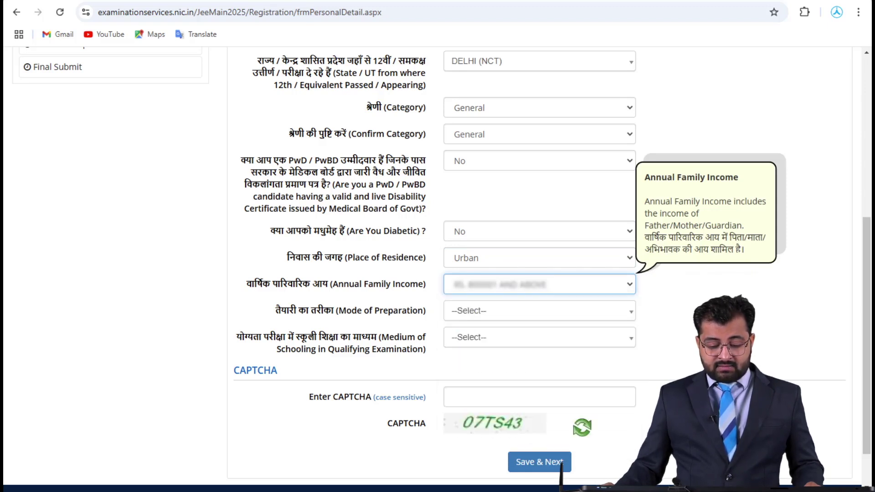
Step: Set Mode of Preparation to Self Study
key(Tab)
key(alt+Down)
key(Down)
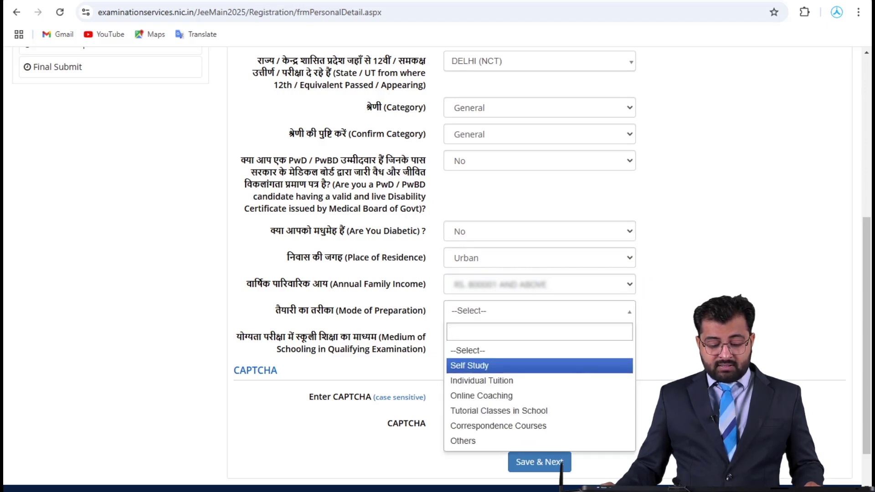
key(Return)
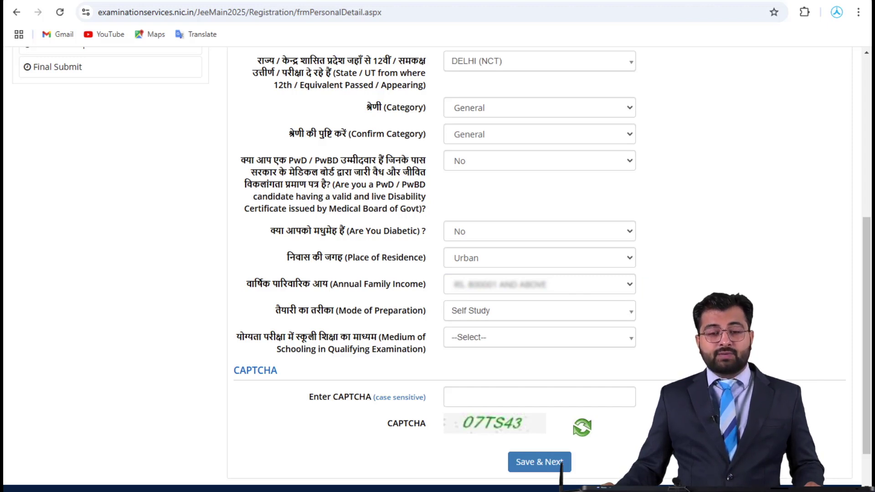
Step: Set Medium of Schooling to English
key(Tab)
key(alt+Down)
key(Down)
key(Down)
key(Down)
key(Down)
key(Down)
key(Down)
key(Up)
key(Return)
scroll(437, 264, down, 2)
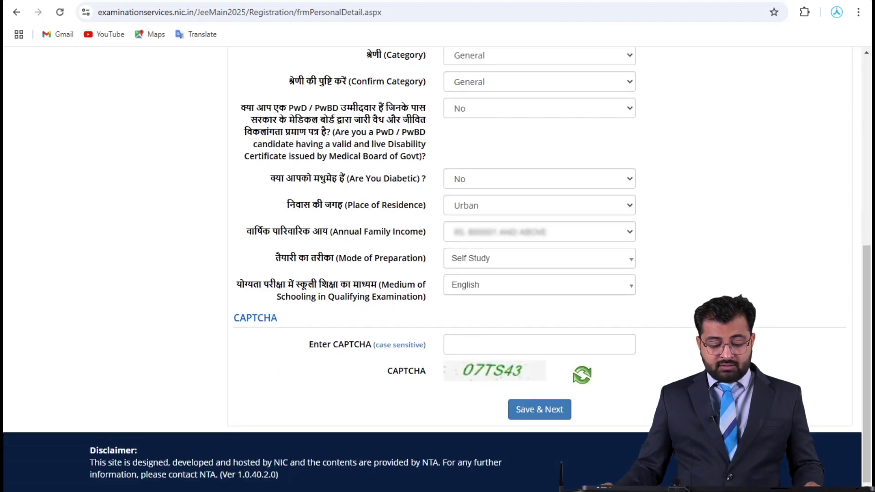
Step: Fill in the CAPTCHA, Save & Next the Personal Details, and confirm with Yes
click(539, 345)
text(07T)
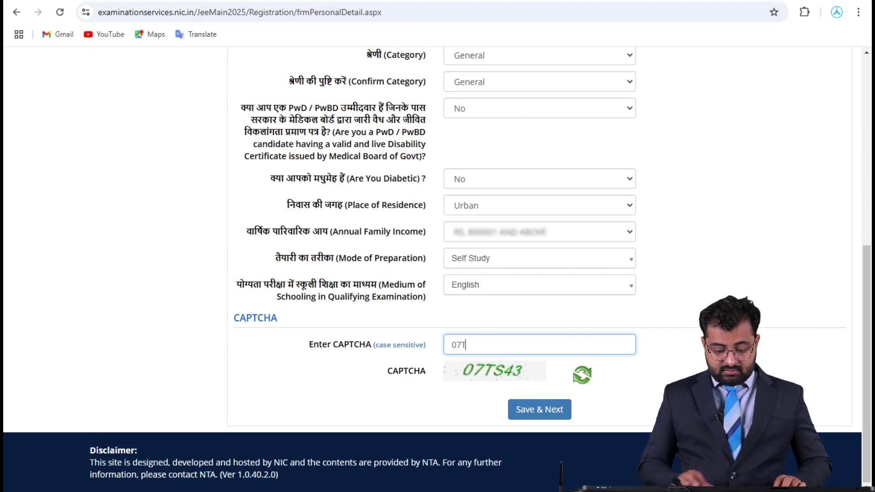
text(S43)
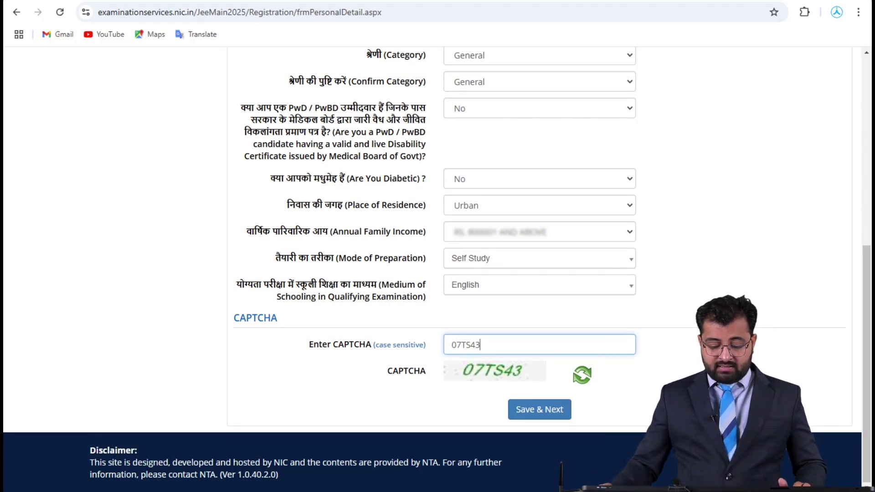
click(539, 409)
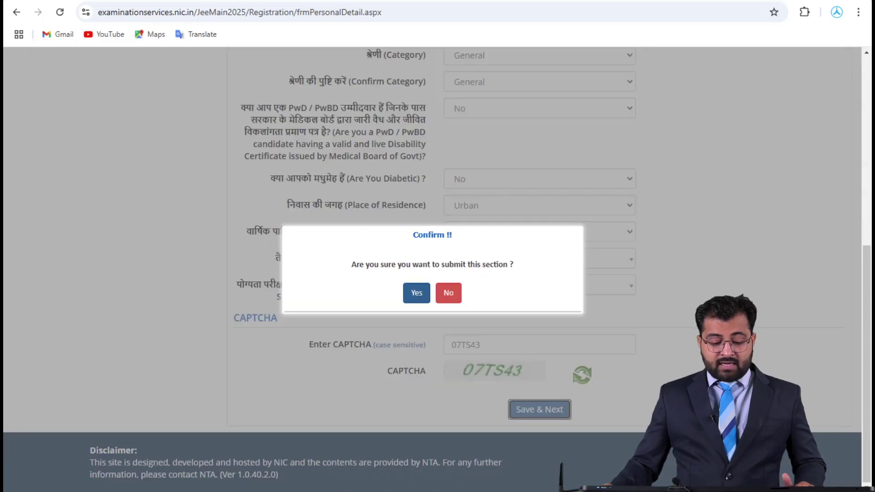
click(417, 293)
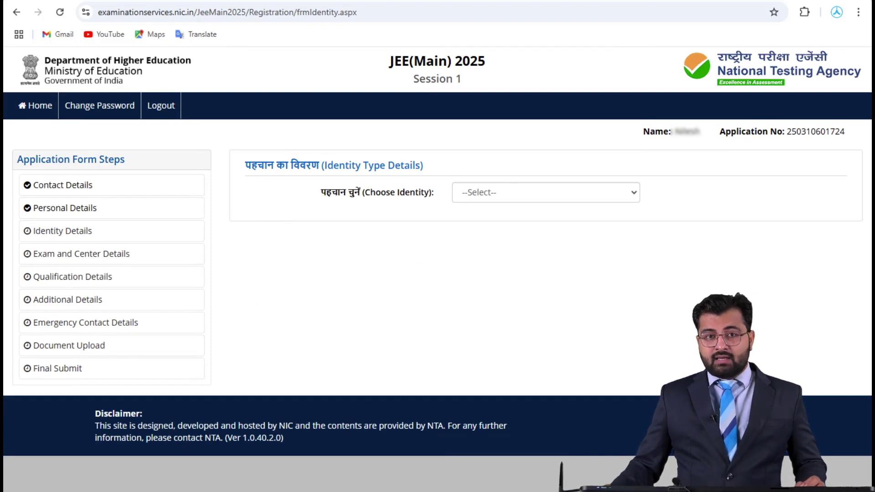
Step: Choose Aadhaar as identity type and agree to the UIDAI Aadhaar consent
click(546, 192)
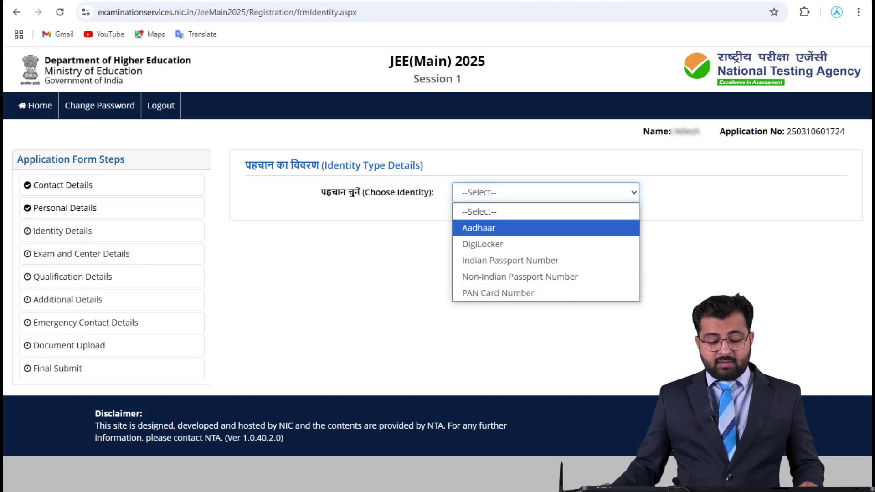
key(Return)
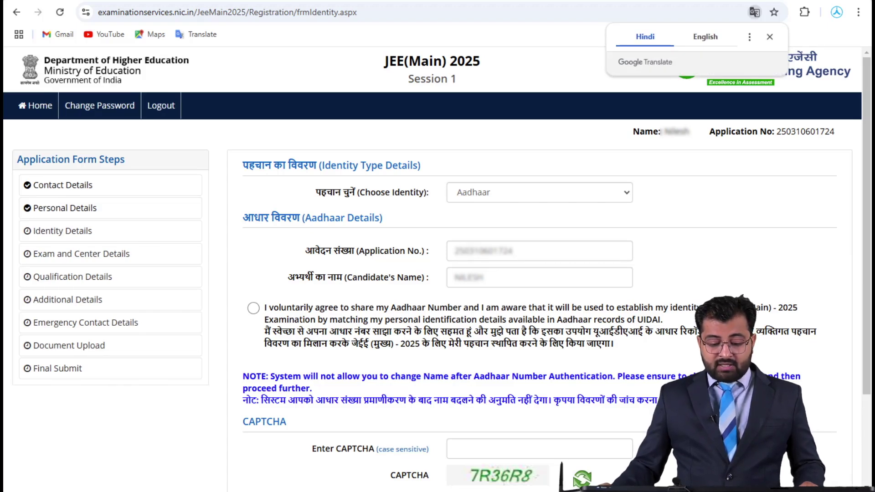
scroll(438, 273, down, 1)
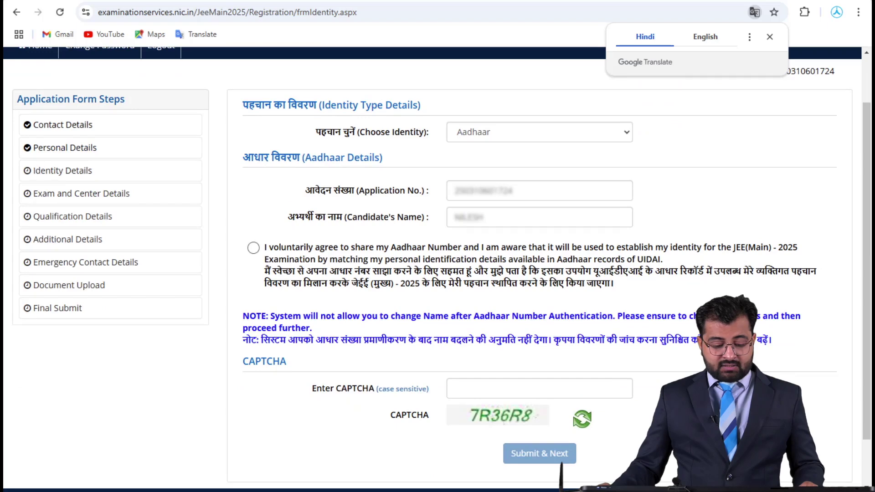
click(253, 248)
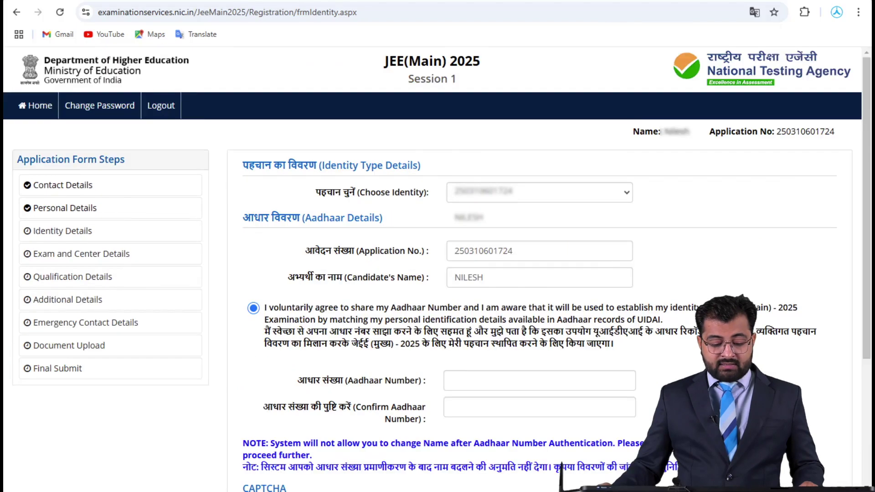
scroll(438, 274, down, 4)
Step: Enter the Aadhaar number in both the Aadhaar Number and Confirm Aadhaar fields
click(540, 200)
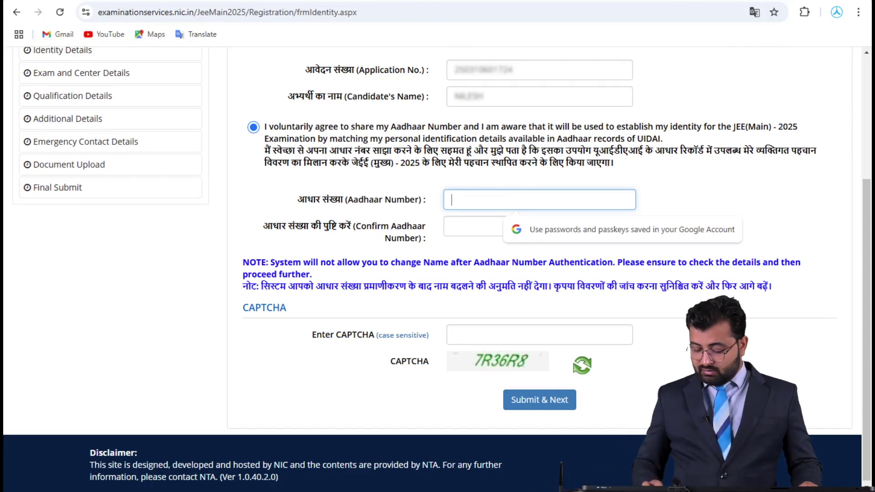
text(123456789)
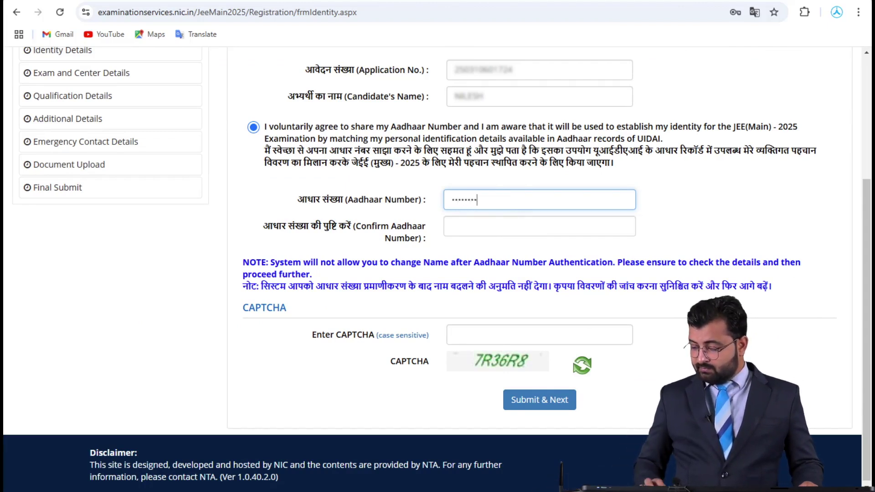
text(012)
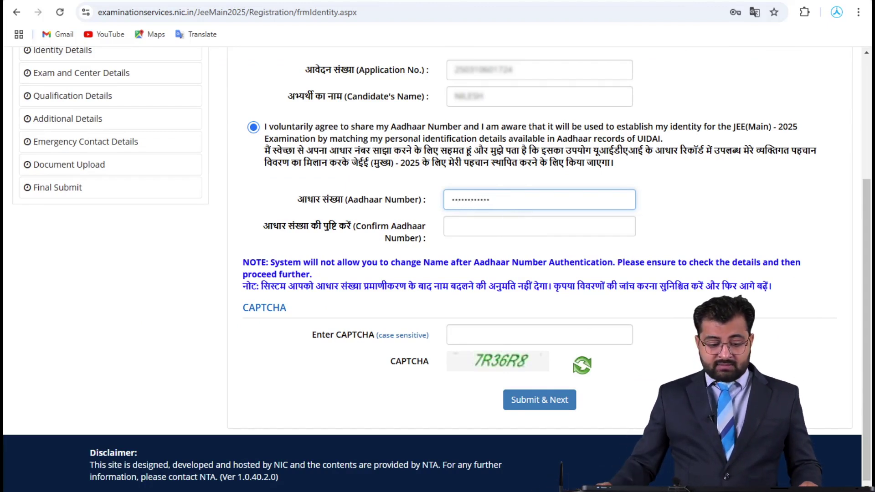
click(539, 226)
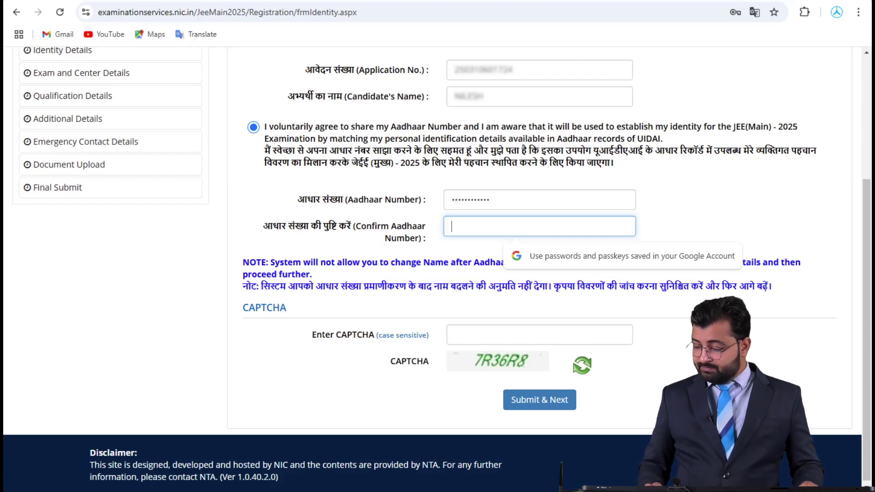
text(123456789012)
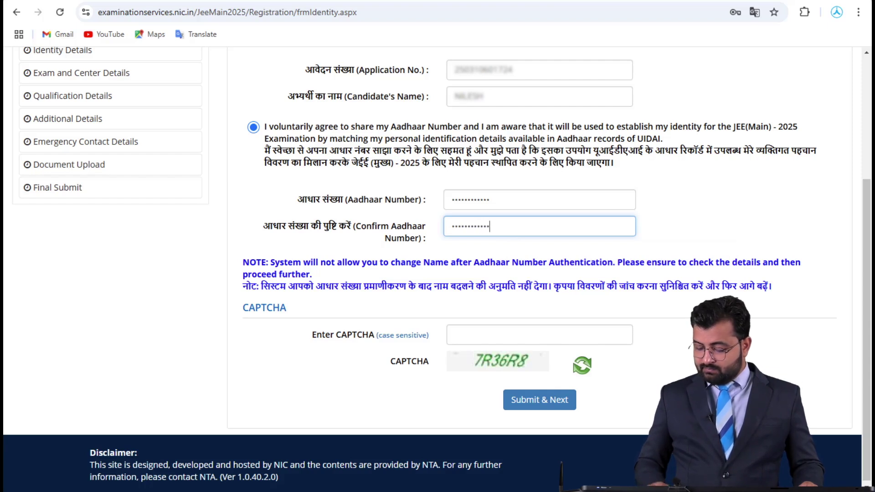
Step: Fill in the CAPTCHA and submit the Aadhaar details, confirming the dialog
key(Tab)
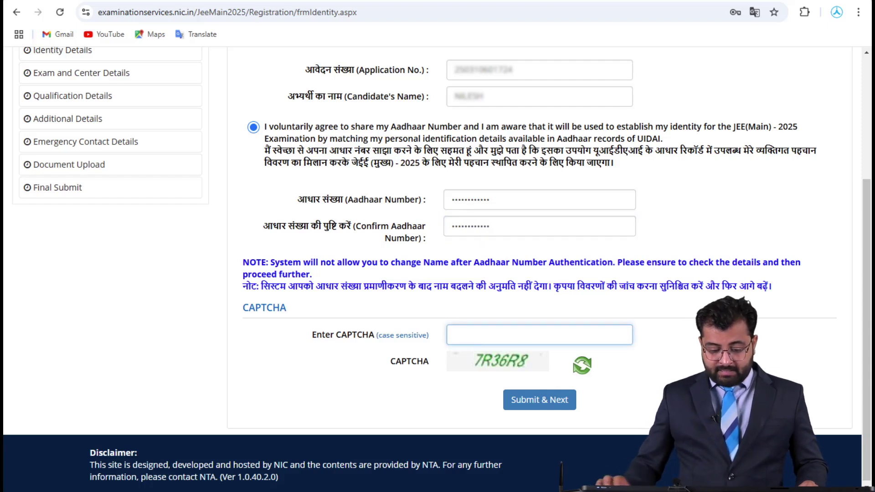
text(7R36R8)
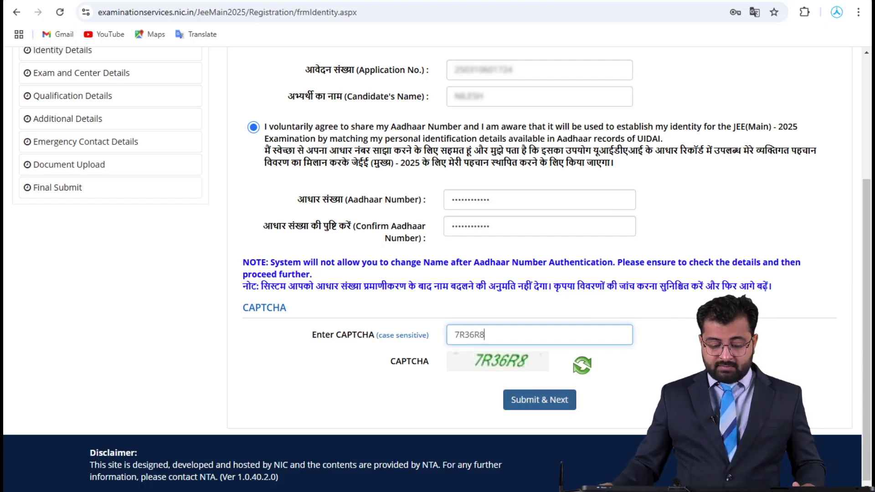
key(Return)
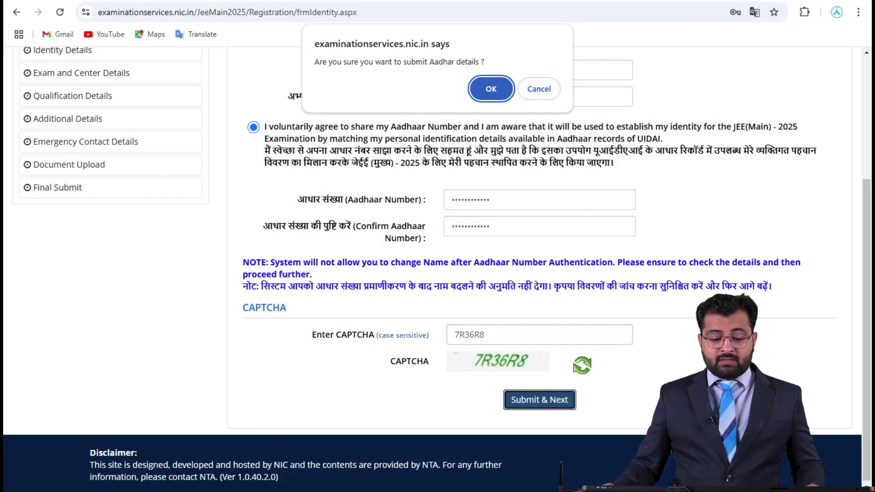
key(Return)
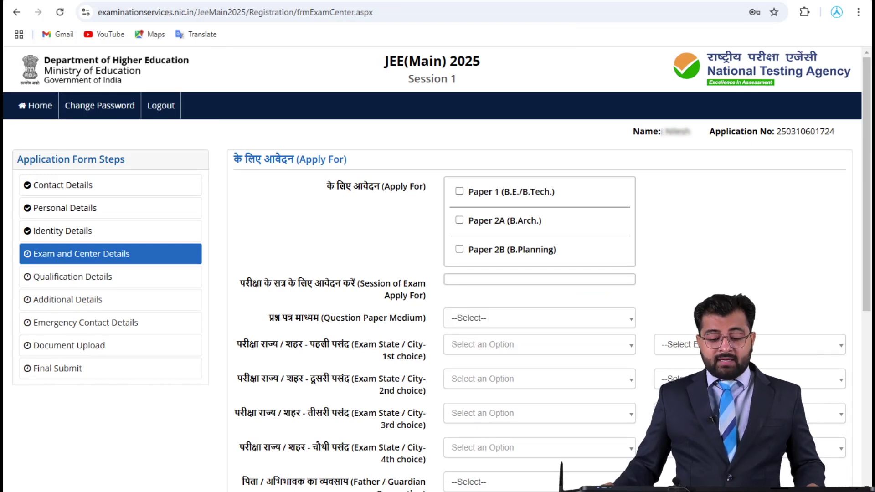
Step: Tick Paper 1 (B.E./B.Tech.), leaving Paper 2A and Paper 2B unticked after a brief check
click(459, 191)
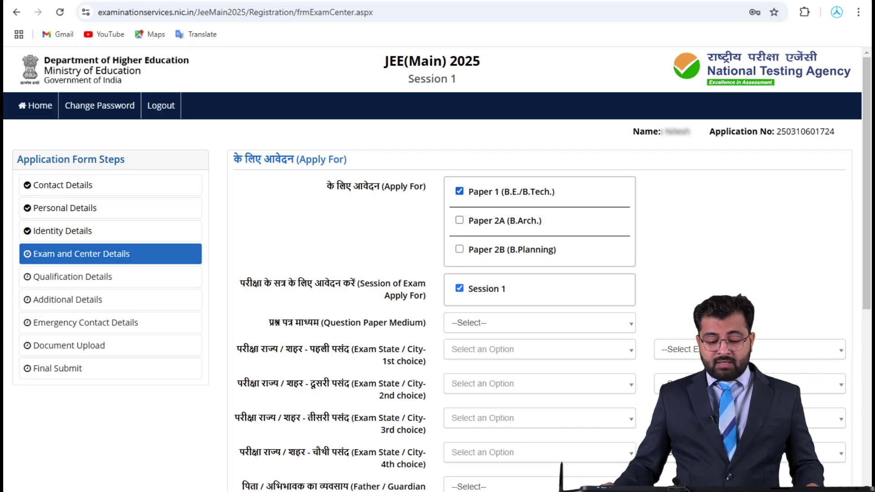
click(459, 220)
click(459, 249)
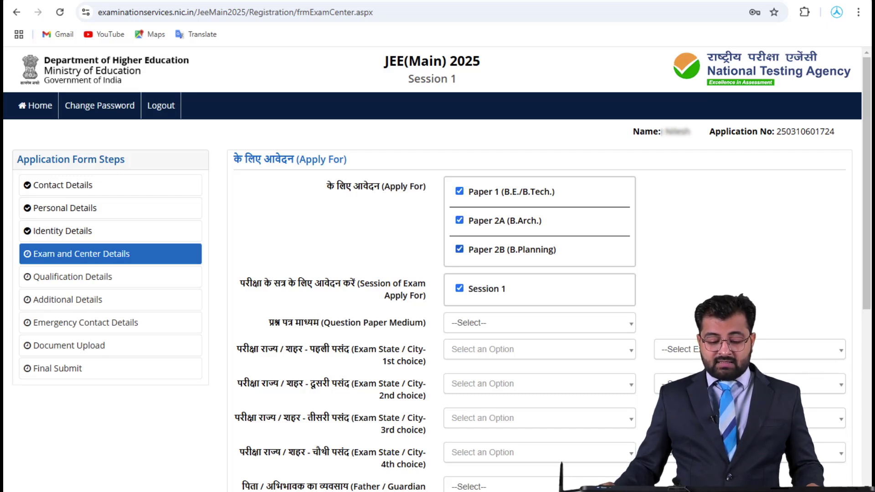
click(460, 249)
click(459, 220)
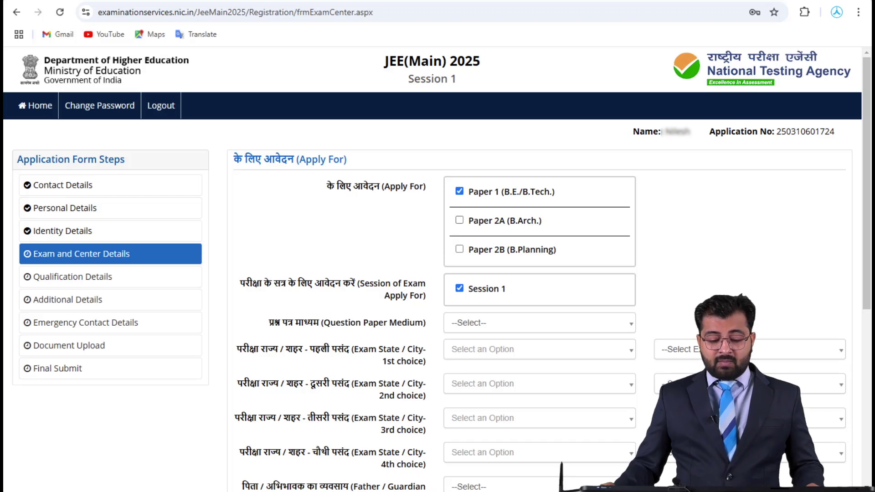
drag(468, 191, 554, 192)
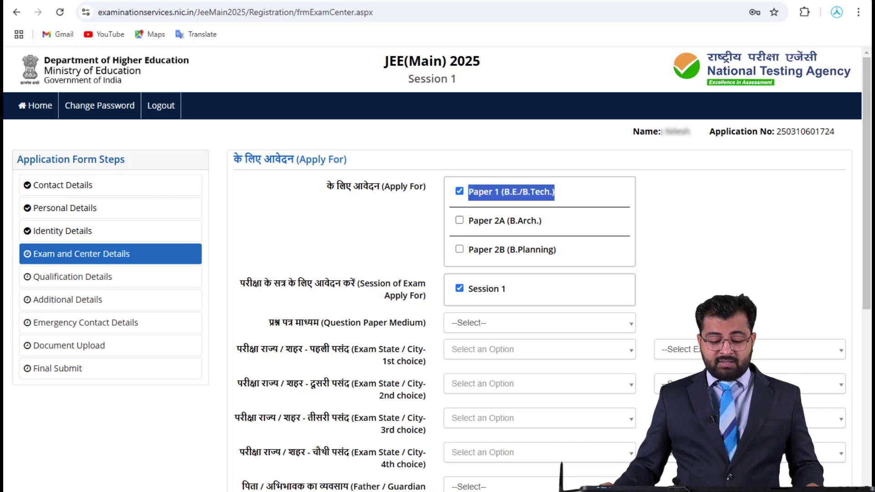
Step: Choose English as the question paper medium
scroll(438, 269, down, 3)
drag(468, 168, 505, 168)
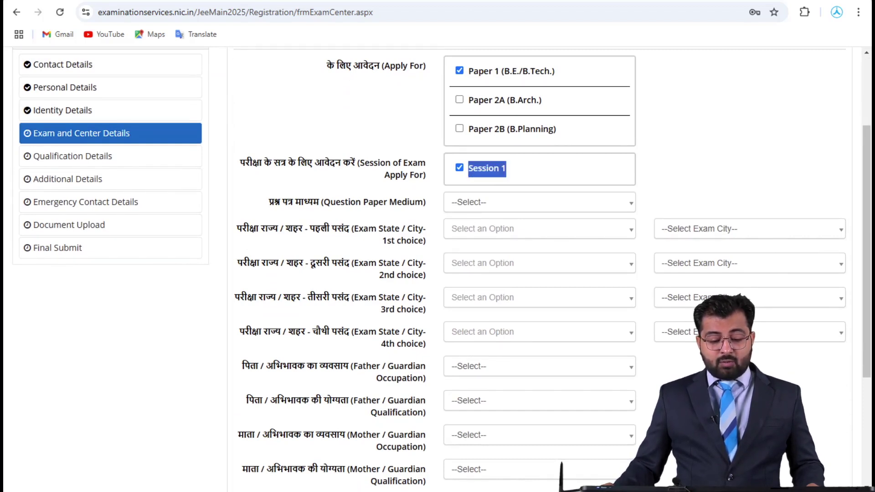
scroll(438, 269, down, 1)
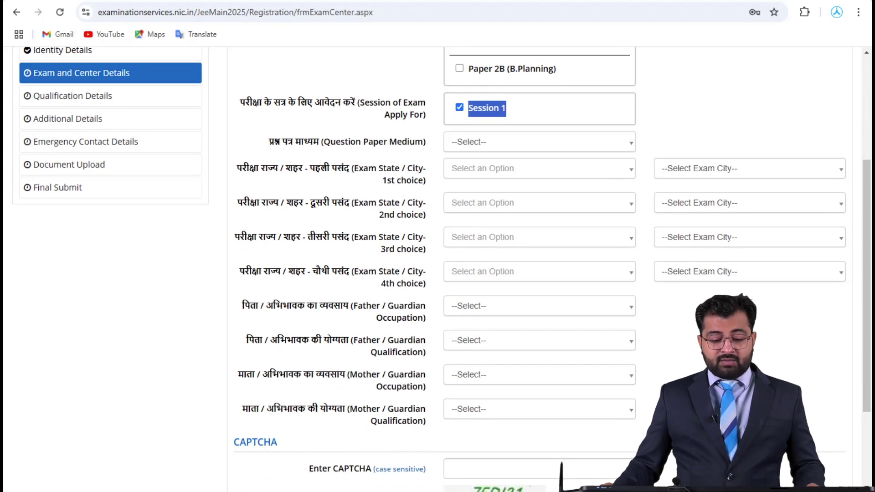
click(539, 142)
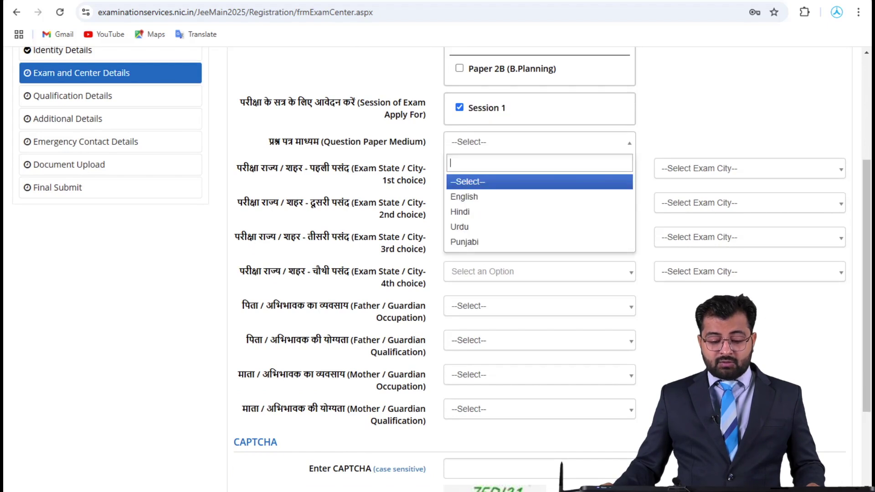
click(470, 196)
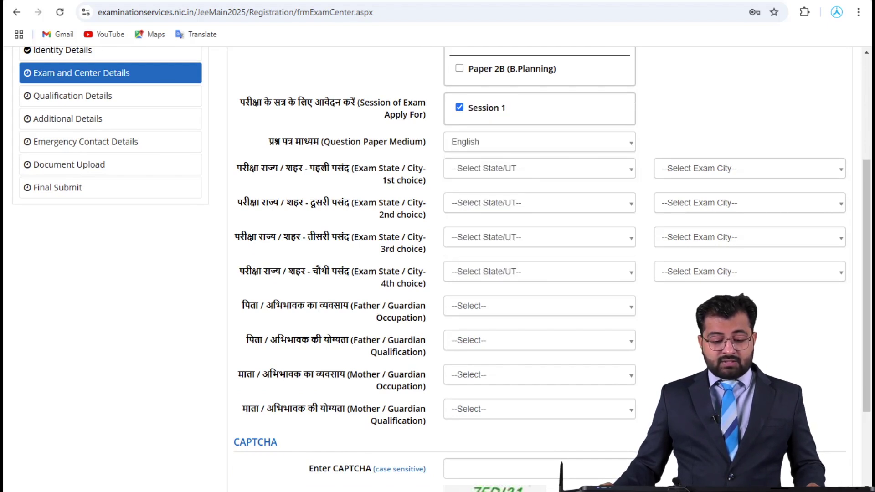
Step: Set 1st choice DELHI (NCT)/NEW DELHI and 2nd choice HARYANA/FARIDABAD as exam cities
click(539, 168)
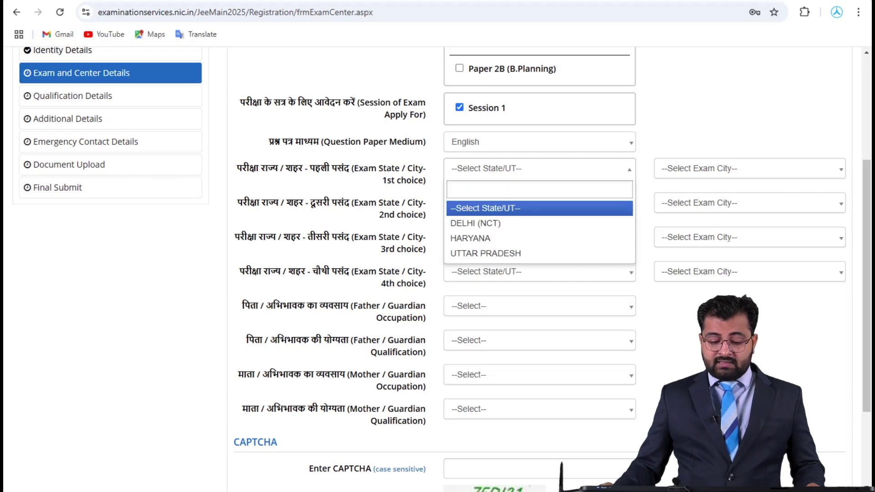
key(Down)
key(Return)
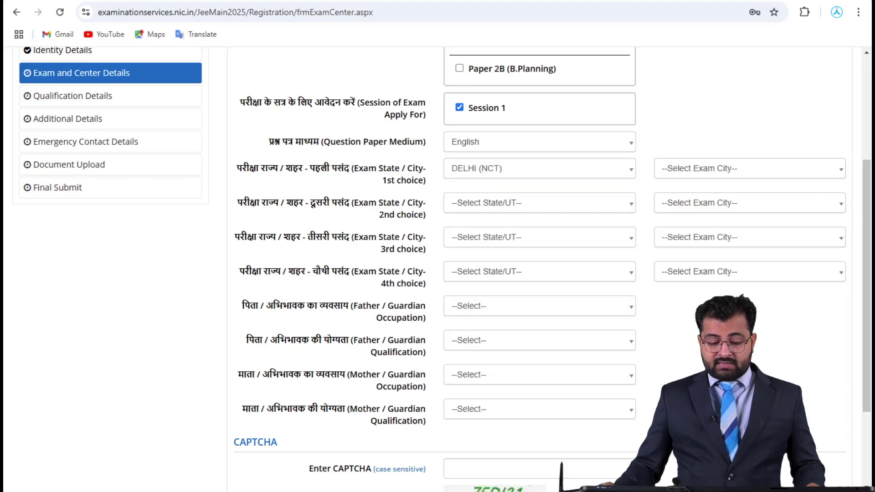
key(Tab)
key(Down)
key(Return)
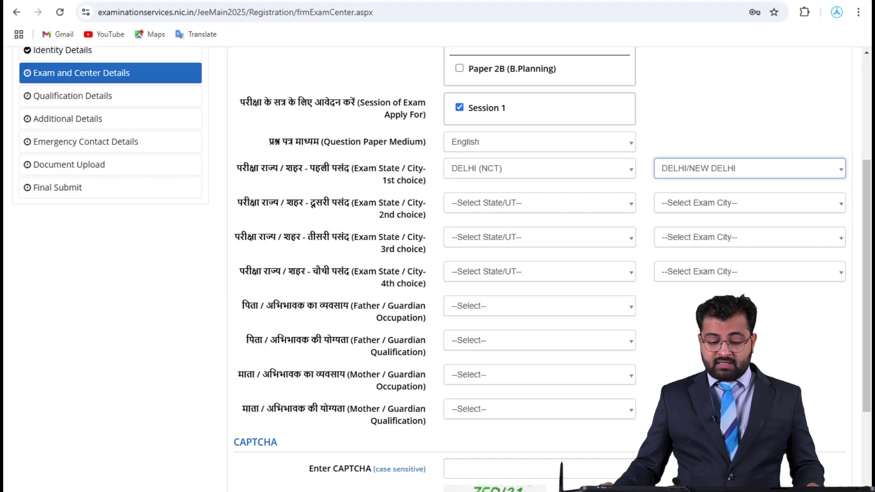
key(Tab)
key(Down)
key(Down)
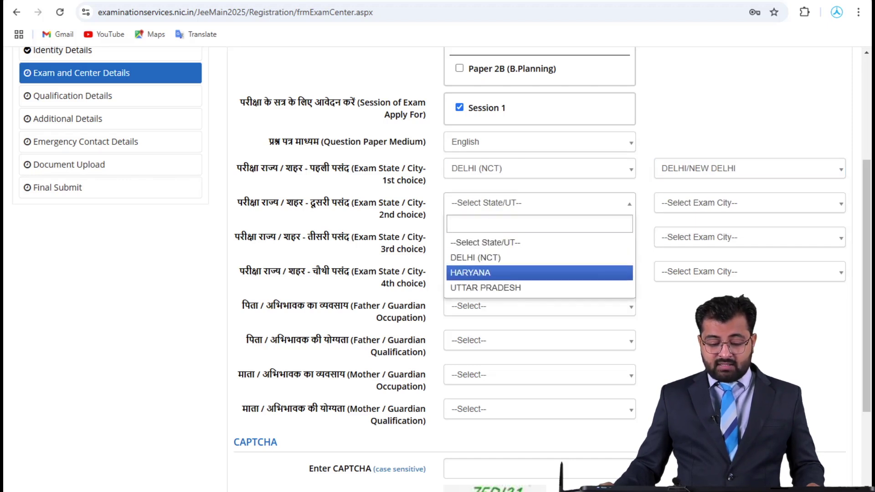
key(Return)
key(Tab)
key(Down)
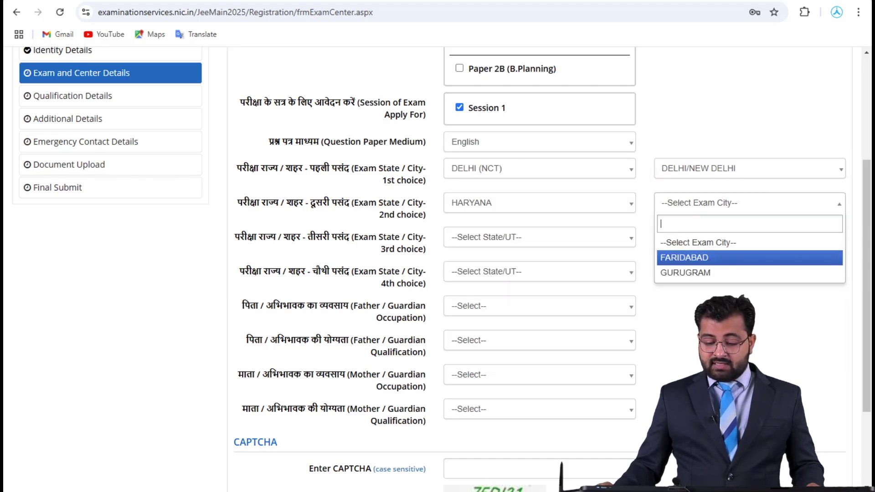
key(Return)
Step: Set the 3rd-choice exam city to UTTAR PRADESH/GHAZIABAD
key(Tab)
key(Down)
key(Down)
key(Down)
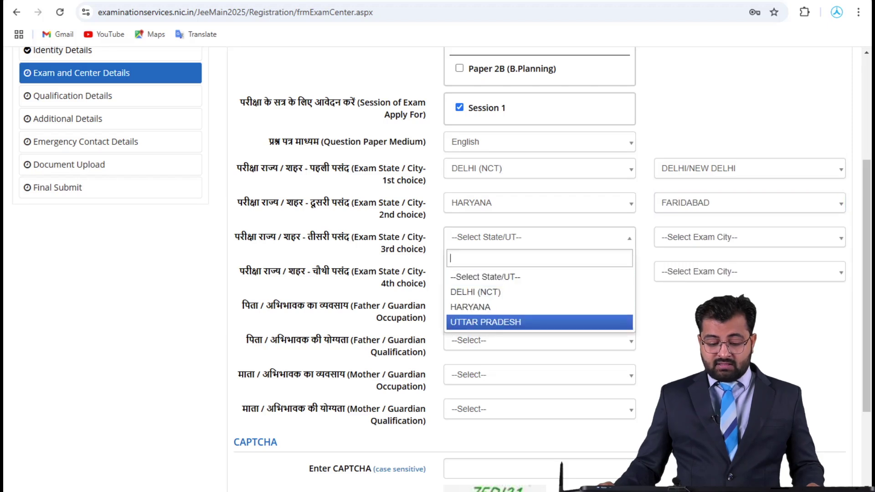
key(Return)
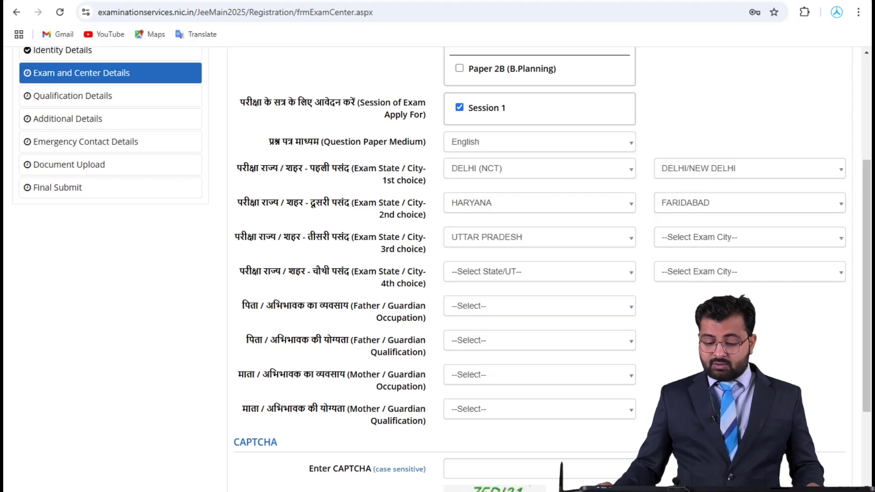
key(Tab)
key(Down)
key(Down)
key(Up)
key(Return)
Step: Set the 4th-choice exam city to HARYANA/GURUGRAM after a duplicate New Delhi warning
key(Tab)
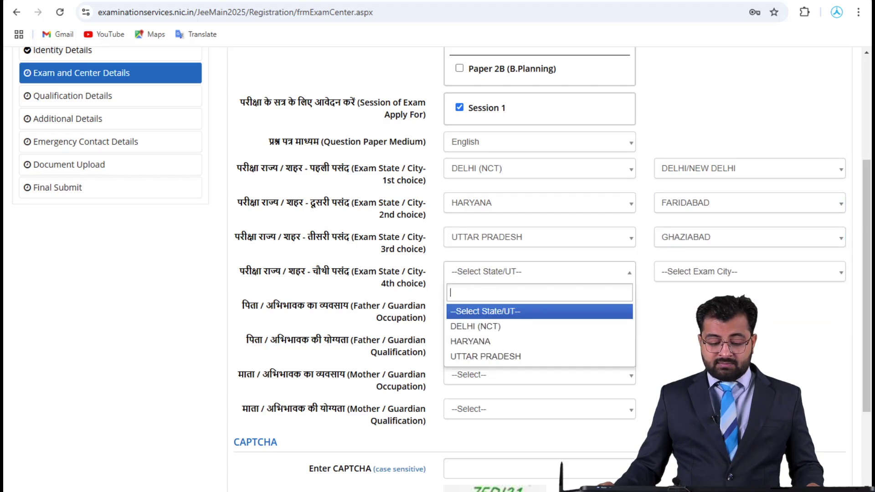
key(Down)
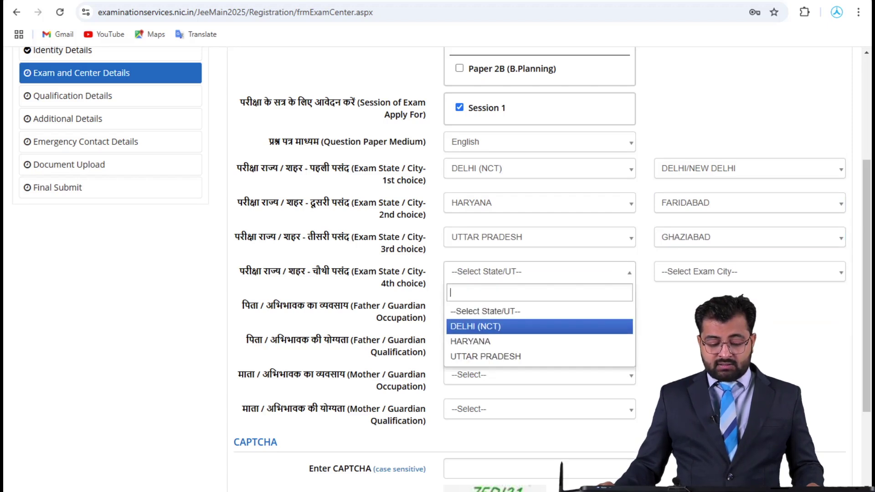
key(Return)
key(Tab)
key(Down)
key(Down)
key(Return)
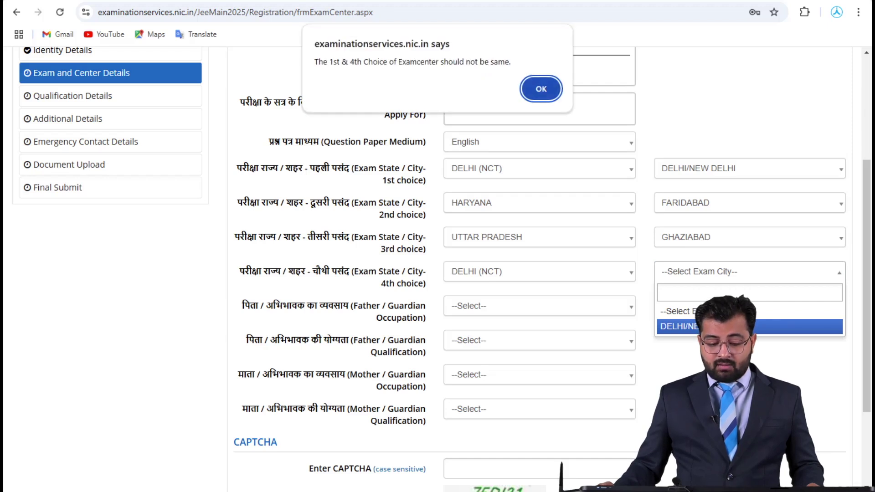
key(Return)
key(shift+Tab)
key(Down)
key(Down)
key(Return)
key(Tab)
key(Down)
key(Down)
key(Down)
key(Return)
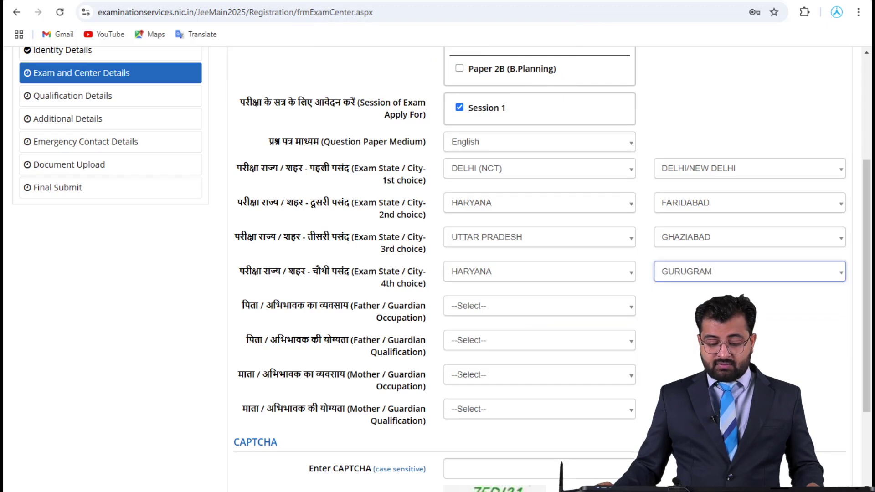
scroll(537, 274, down, 1)
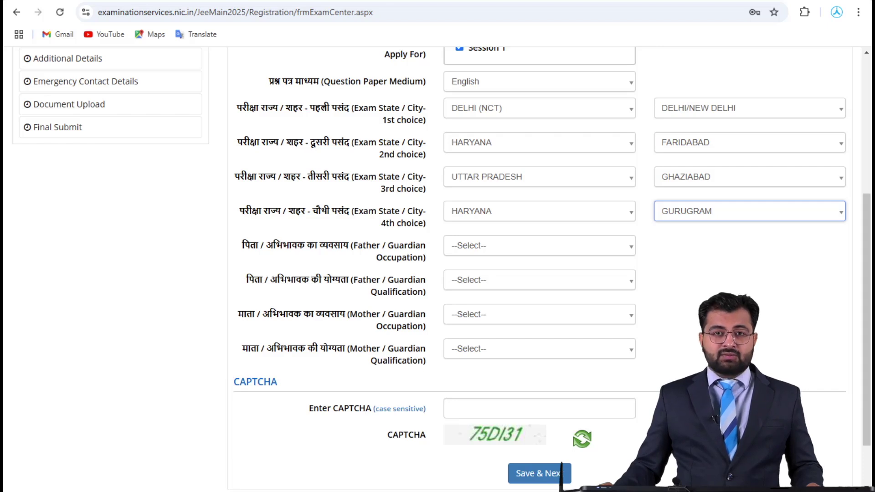
Step: Set the father's occupation to PRIVATE SERVICE and qualification to POST GRADUATE
scroll(537, 274, down, 1)
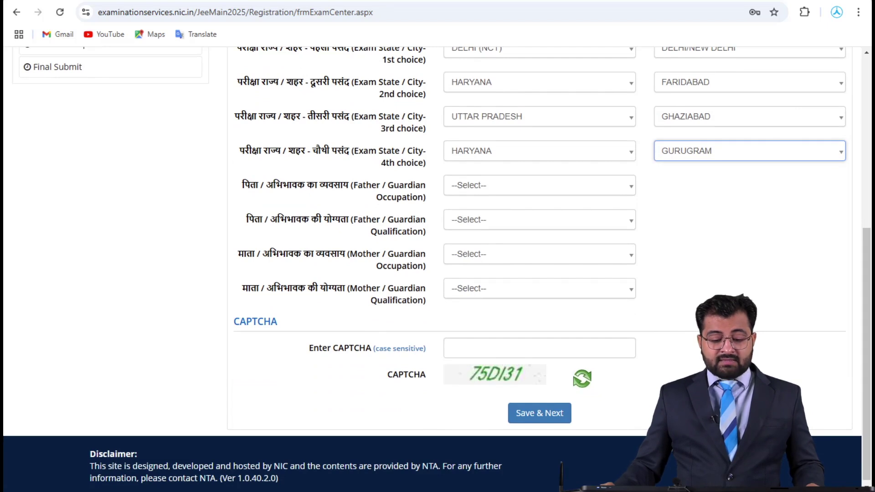
key(Tab)
key(Down)
key(Down)
key(Down)
key(Down)
key(Down)
key(Down)
key(Down)
key(Down)
key(Down)
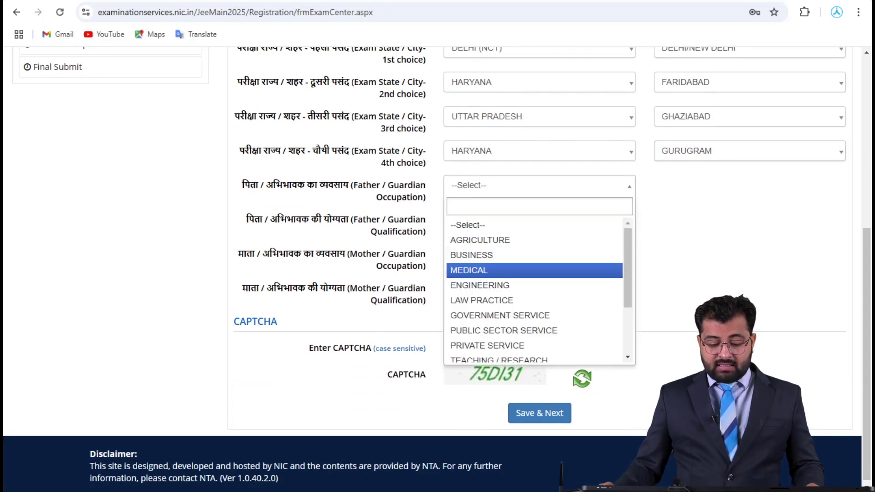
key(Return)
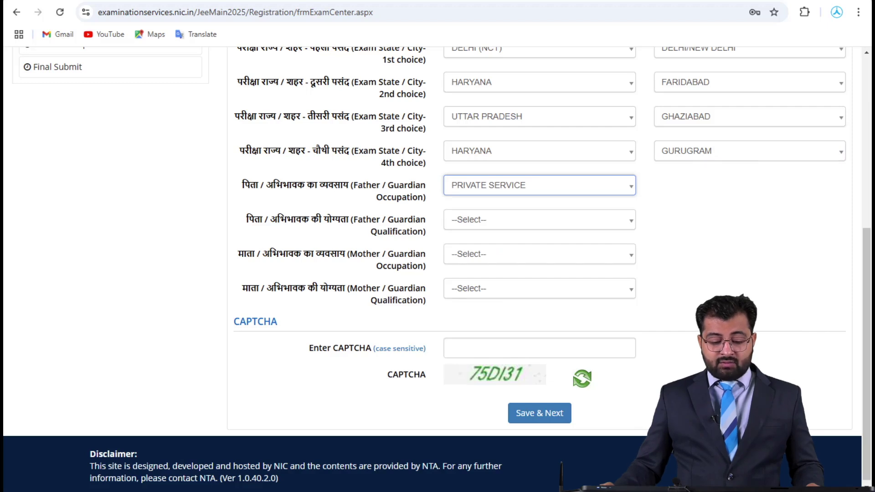
key(Tab)
key(Down)
key(Down)
key(Down)
key(Down)
key(Down)
key(Down)
key(Up)
key(Up)
key(Down)
key(Return)
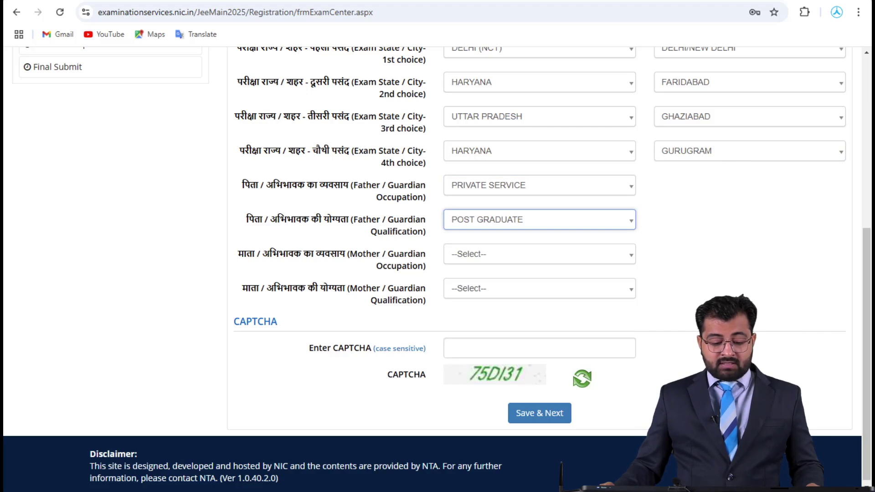
Step: Set the mother's occupation to OTHERS (INCLUDING HOUSE WIFE) and qualification to GRADUATE
key(Tab)
key(Down)
key(Down)
key(Down)
key(Down)
key(Up)
key(Down)
key(Down)
key(Down)
key(Down)
key(Down)
key(Down)
key(Down)
key(Down)
key(Down)
key(Down)
key(Down)
key(Up)
key(Up)
key(Up)
key(Up)
key(Up)
key(Down)
key(Down)
key(Down)
key(Down)
key(Down)
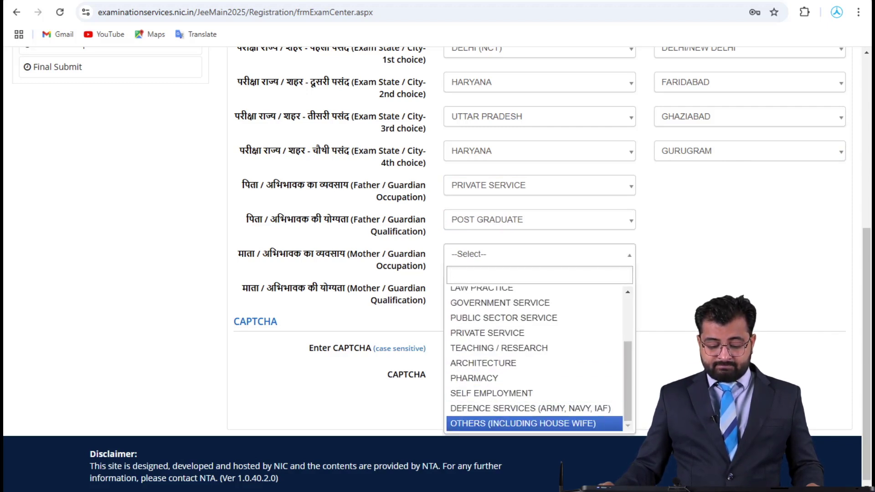
key(Return)
key(Tab)
key(Down)
key(Down)
key(Down)
key(Down)
key(Down)
key(Up)
key(Up)
key(Up)
key(Up)
key(Up)
key(Down)
key(Down)
key(Down)
key(Down)
key(Up)
key(Return)
Step: Enter the CAPTCHA, then save the Exam and Center section and confirm with Yes
key(Tab)
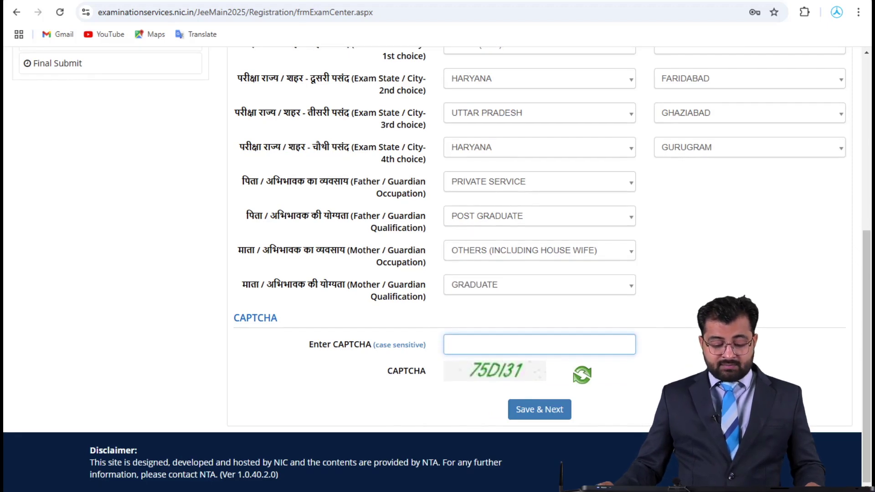
text(75D)
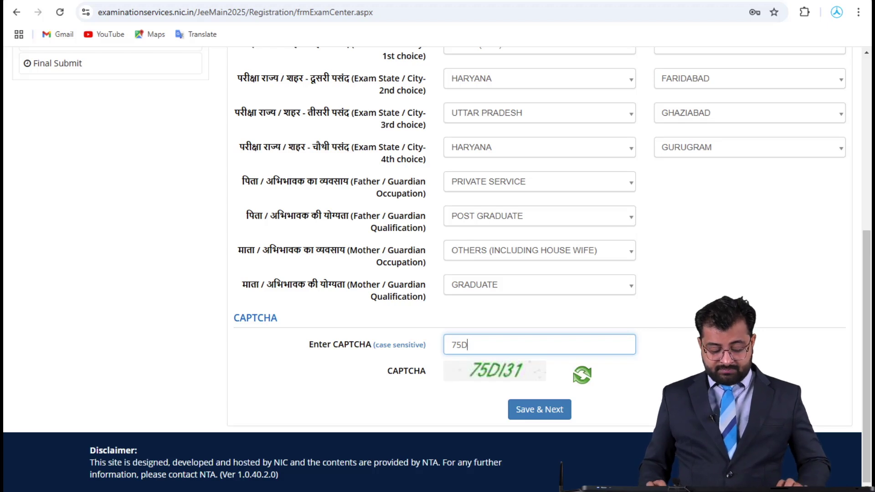
text(I31)
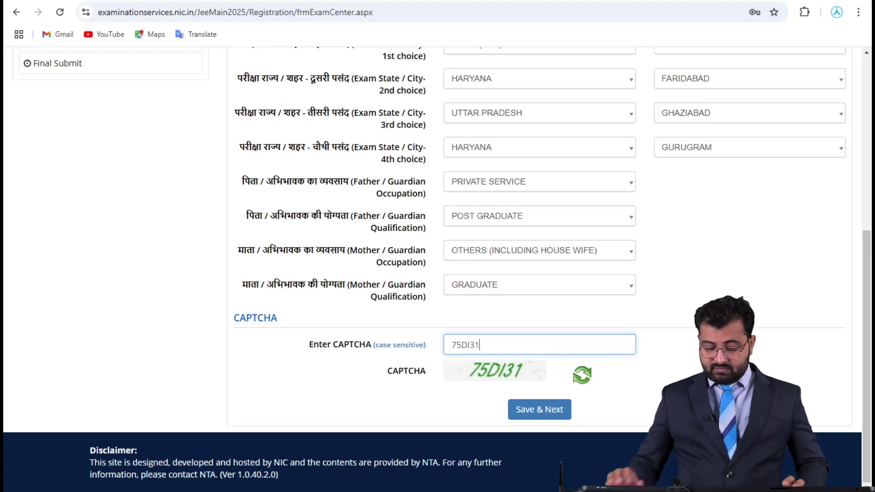
key(Tab)
key(Return)
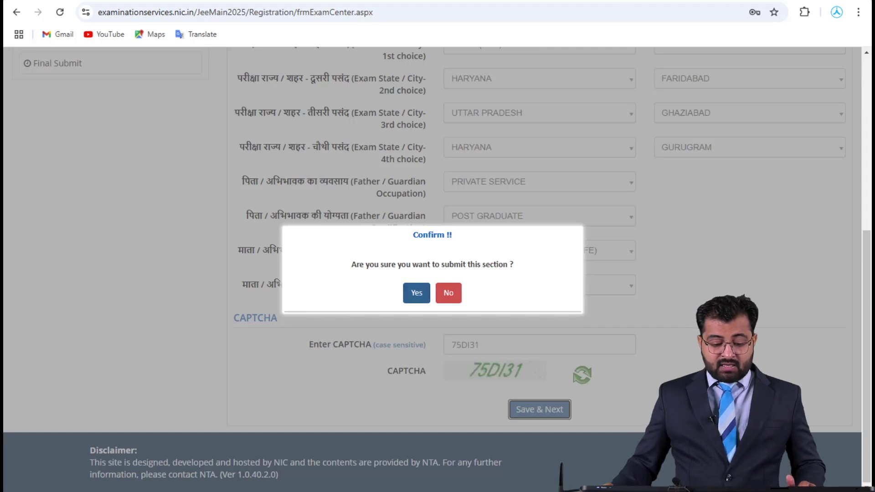
key(Return)
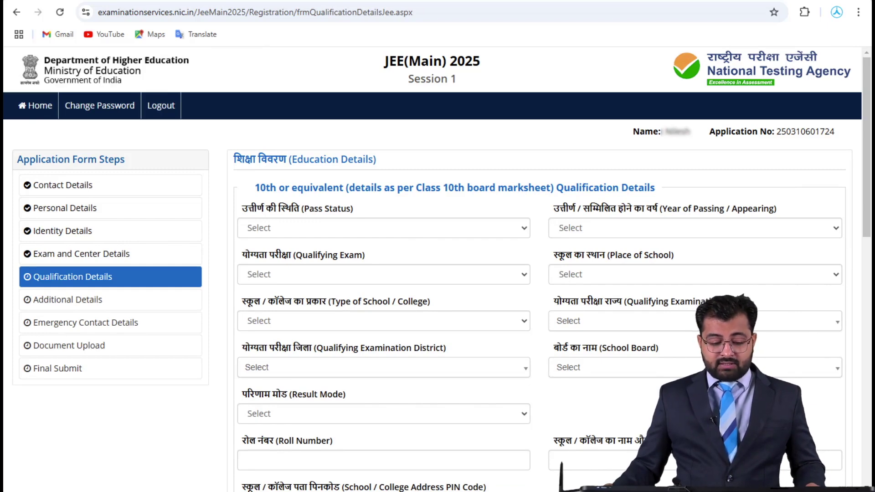
Step: Mark Class 10 as Passed in 2022 with 10th or Equivalent as qualifying exam
scroll(437, 274, down, 1)
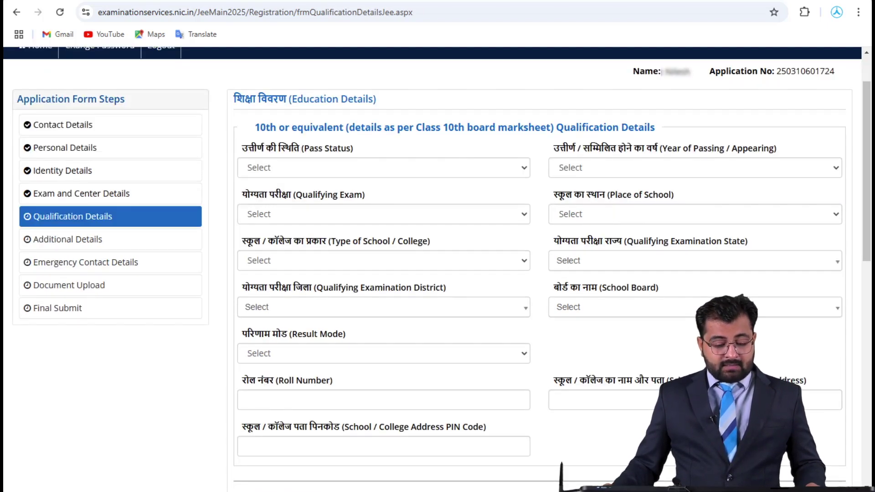
drag(254, 127, 655, 128)
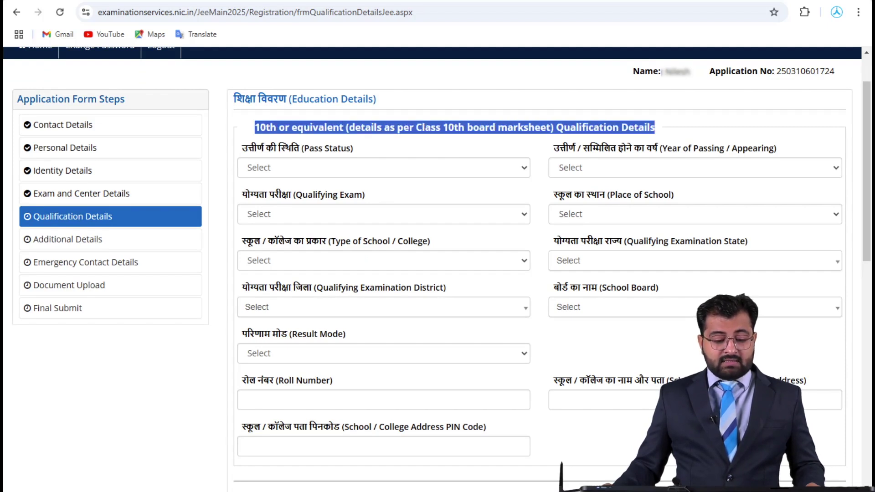
click(383, 168)
click(264, 201)
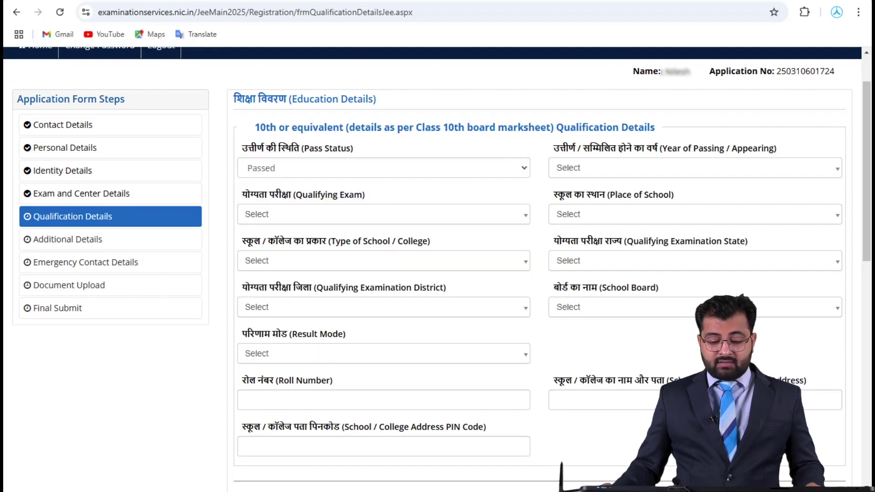
click(695, 168)
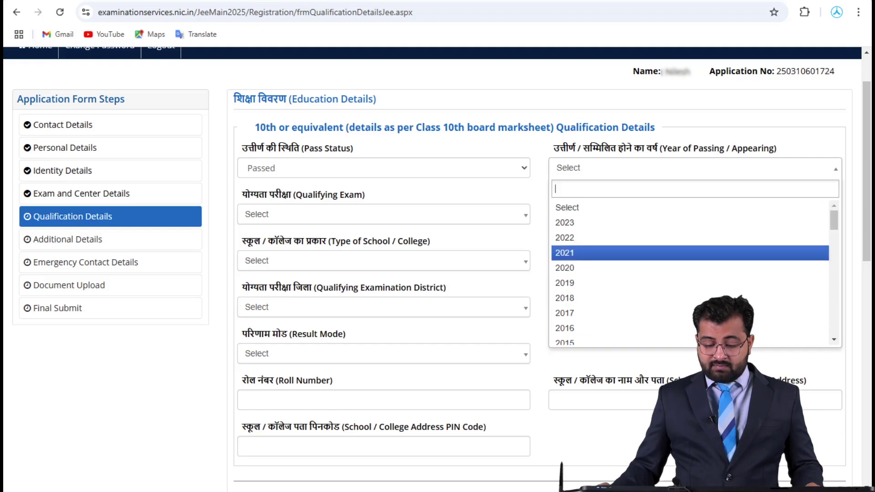
key(Down)
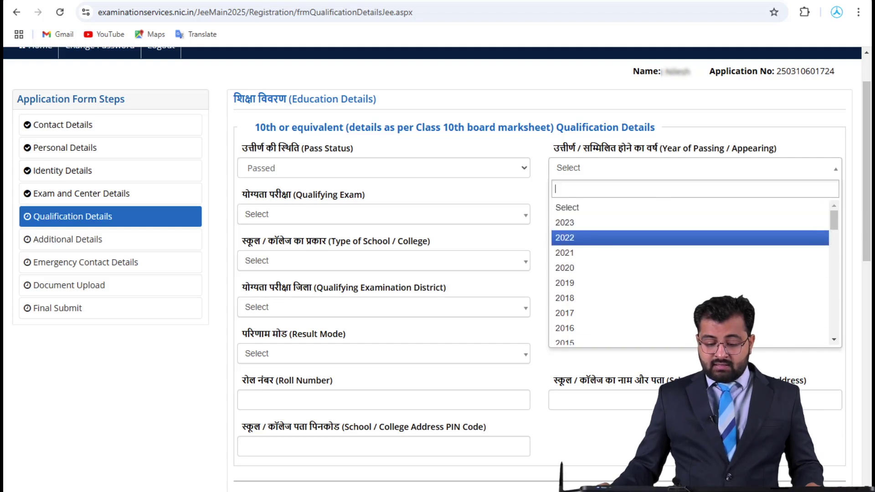
key(Return)
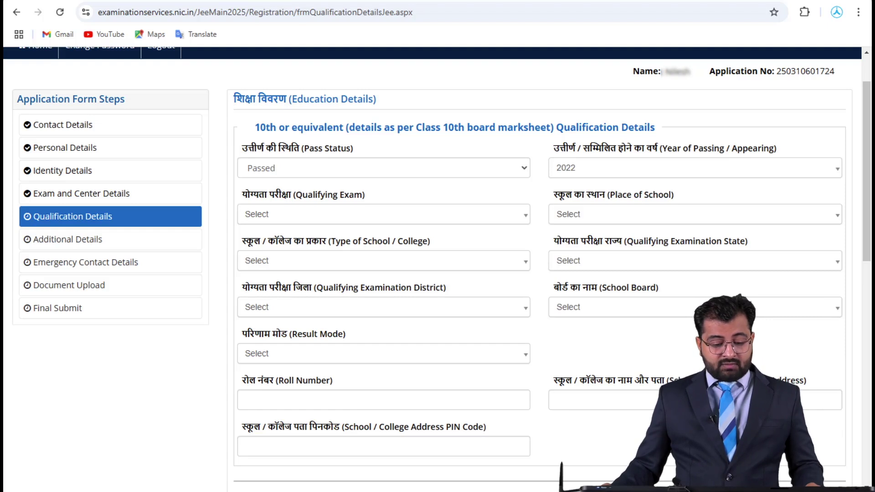
key(Tab)
key(Down)
key(Down)
key(Return)
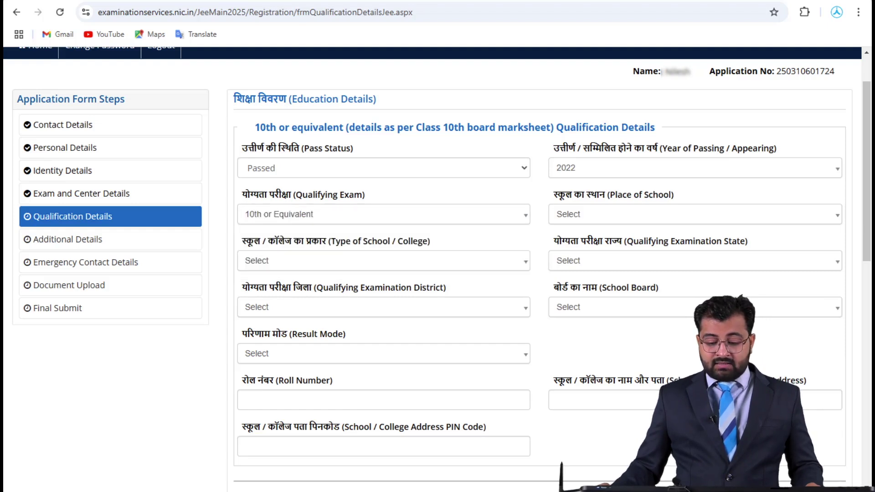
Step: Set the Class 10 school place to Urban and school type to Private Unaided
key(Tab)
key(Down)
key(Down)
key(Down)
key(Up)
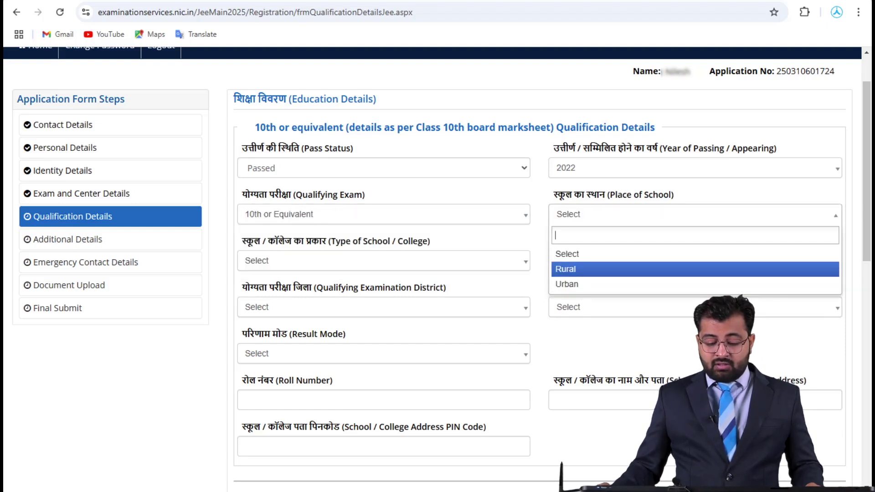
key(Down)
key(Up)
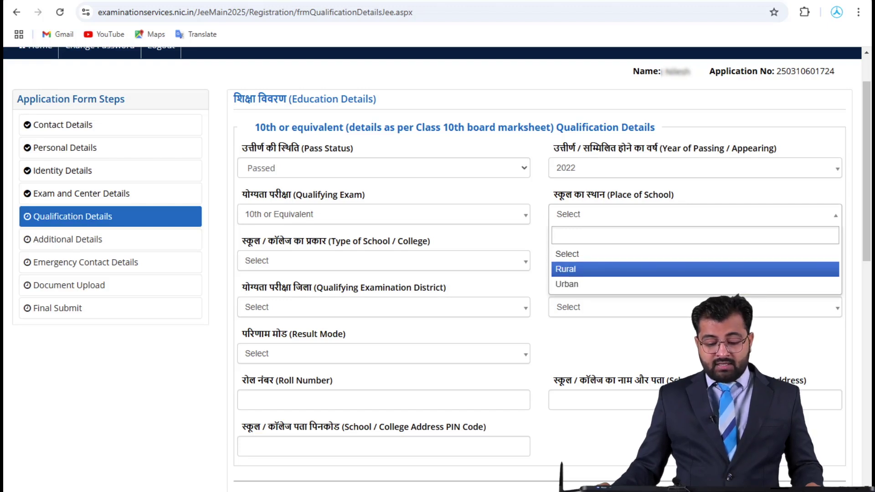
key(Down)
key(Return)
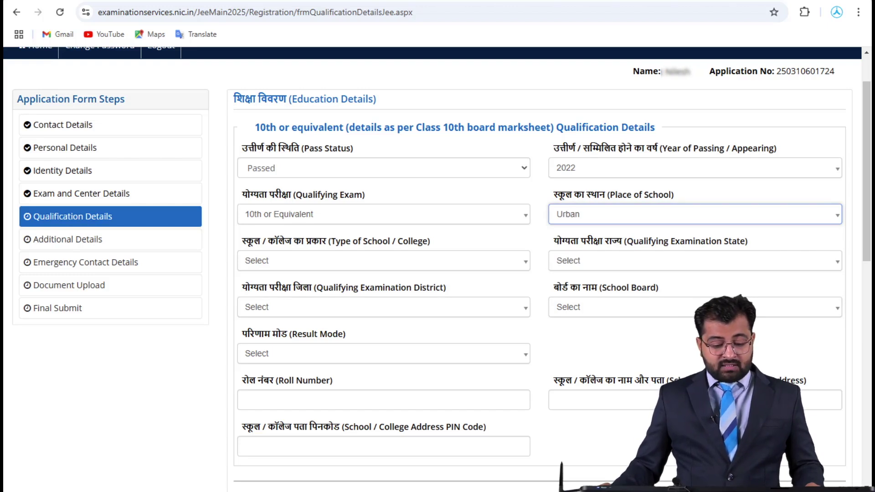
key(Tab)
key(Down)
key(Down)
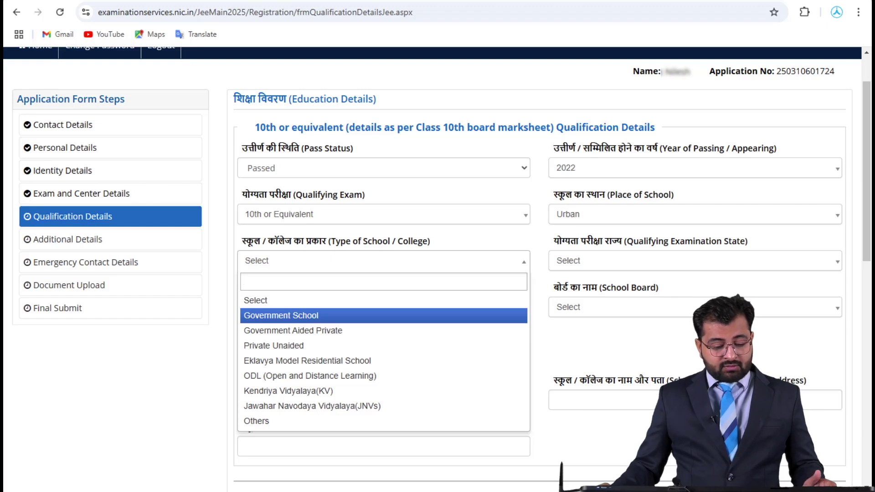
key(Down)
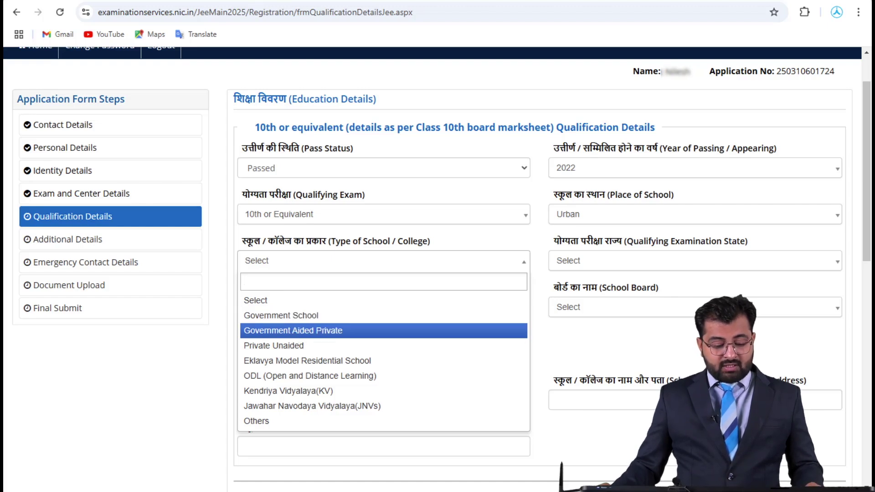
key(Down)
key(Down)
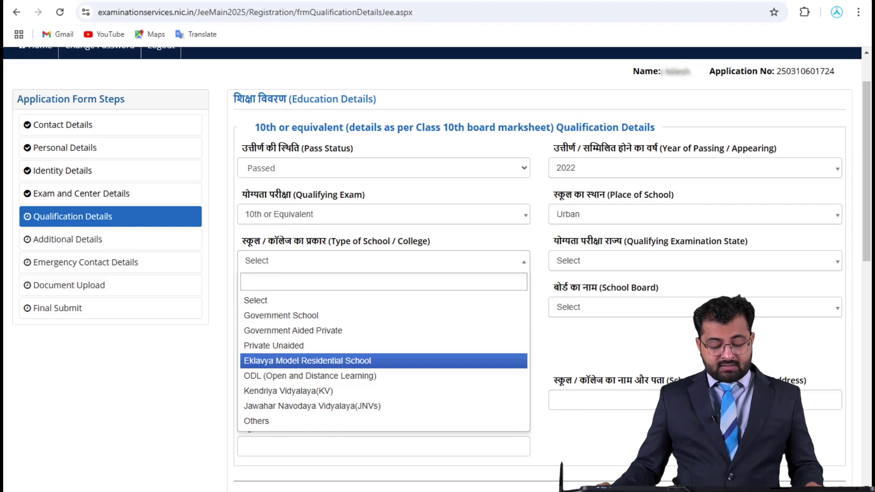
key(Down)
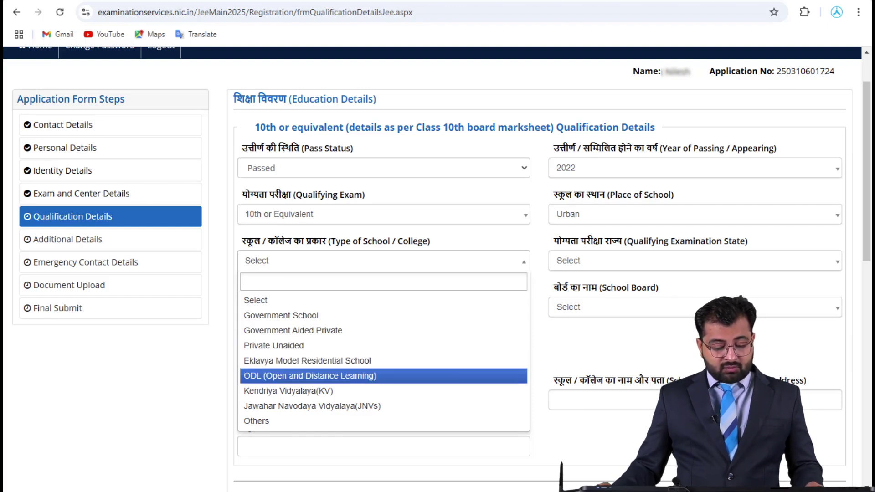
key(Down)
key(Down)
key(Down)
key(Up)
key(Up)
key(Up)
key(Up)
key(Up)
key(Up)
key(Up)
key(Up)
key(Down)
key(Down)
key(Down)
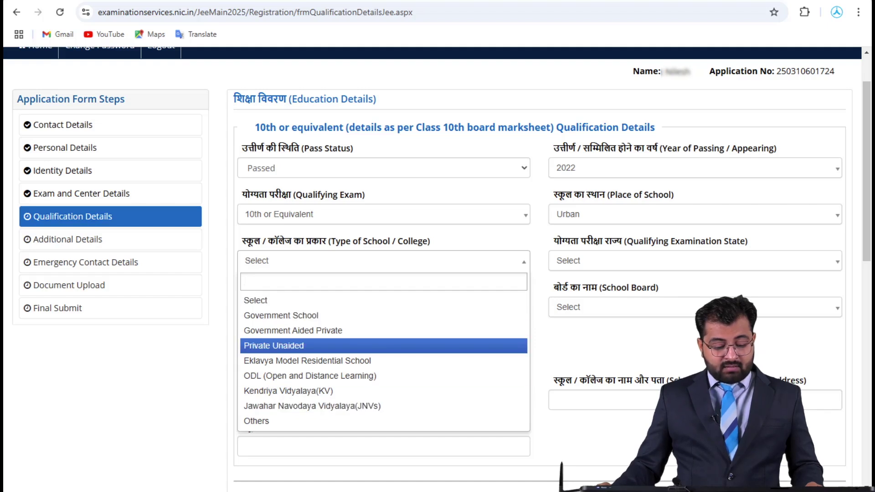
key(Return)
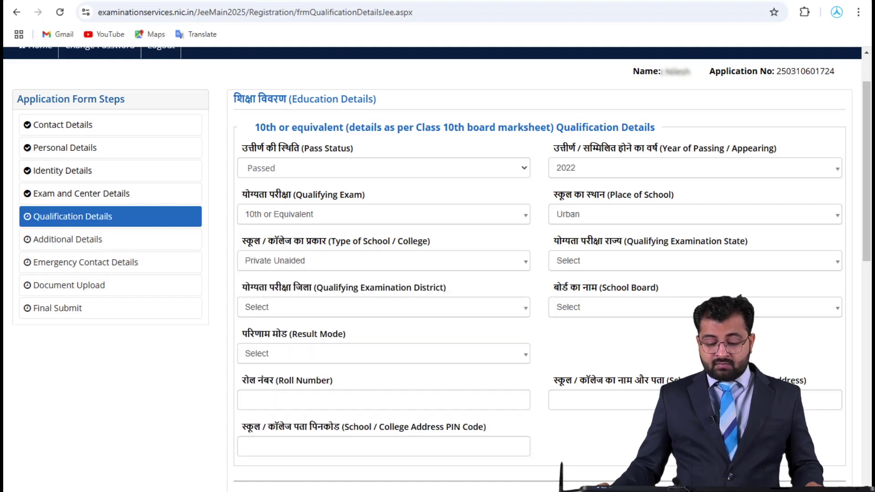
Step: Set the Class 10 qualifying examination state to HARYANA and district to CHARKI DADRI
key(Tab)
key(Down)
key(Down)
key(Down)
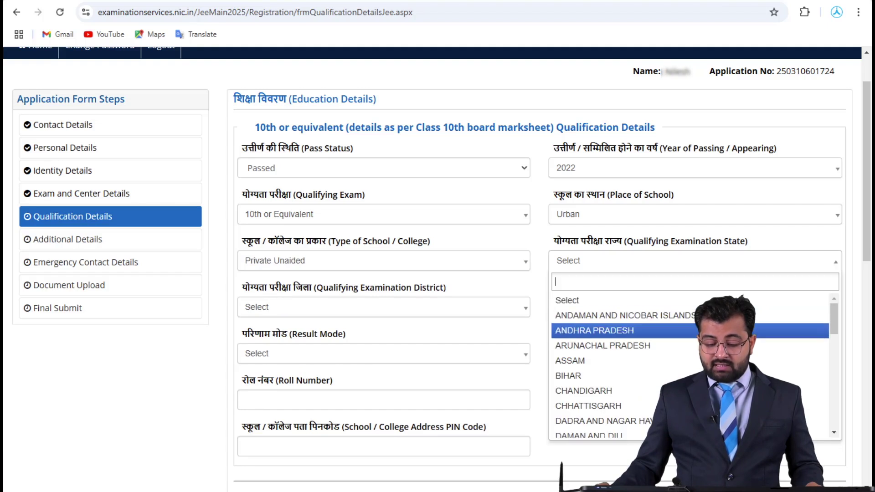
text(h)
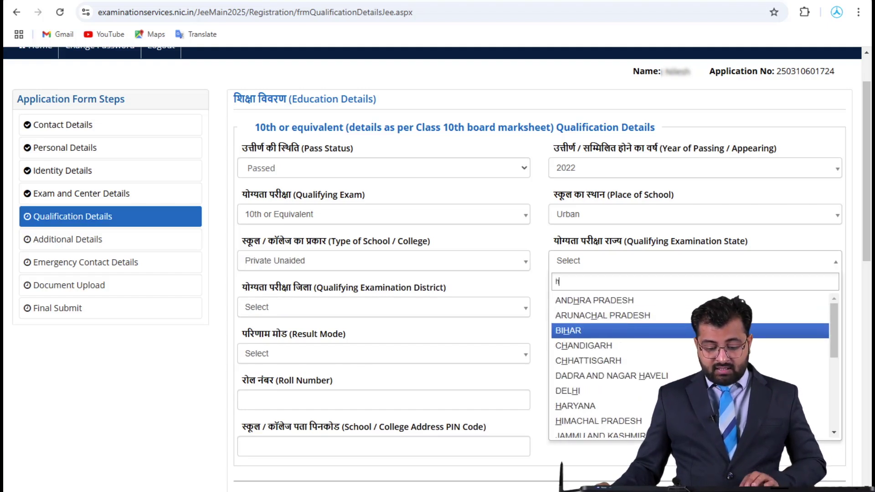
key(Down)
key(Down)
key(Down)
key(Down)
key(Down)
key(Return)
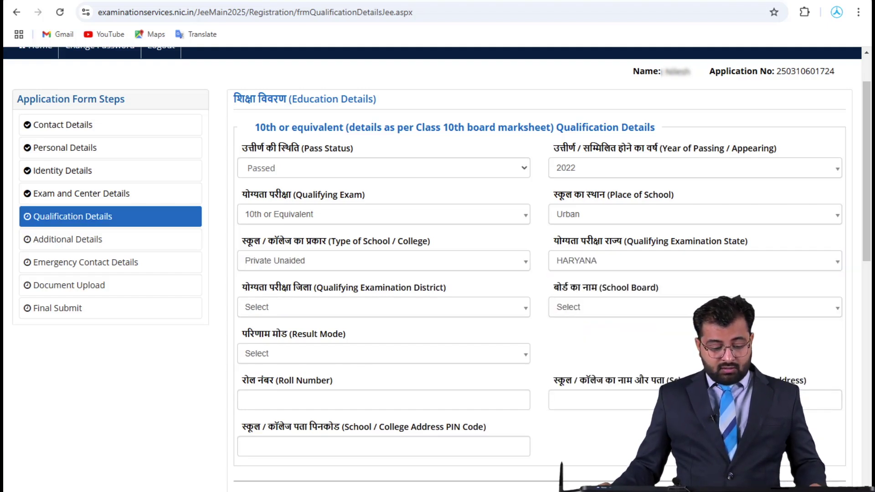
key(Tab)
key(Down)
key(Down)
key(Down)
key(Down)
key(Down)
key(Down)
key(Down)
key(Down)
key(Down)
key(Down)
key(Down)
key(Down)
key(Down)
key(Down)
key(Down)
key(Down)
key(Down)
key(Down)
key(Down)
key(Down)
key(Down)
key(Down)
key(Down)
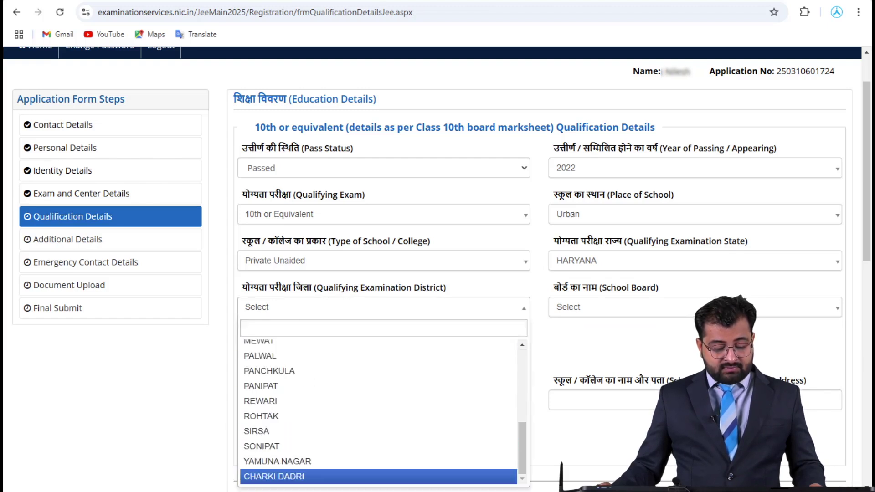
key(Return)
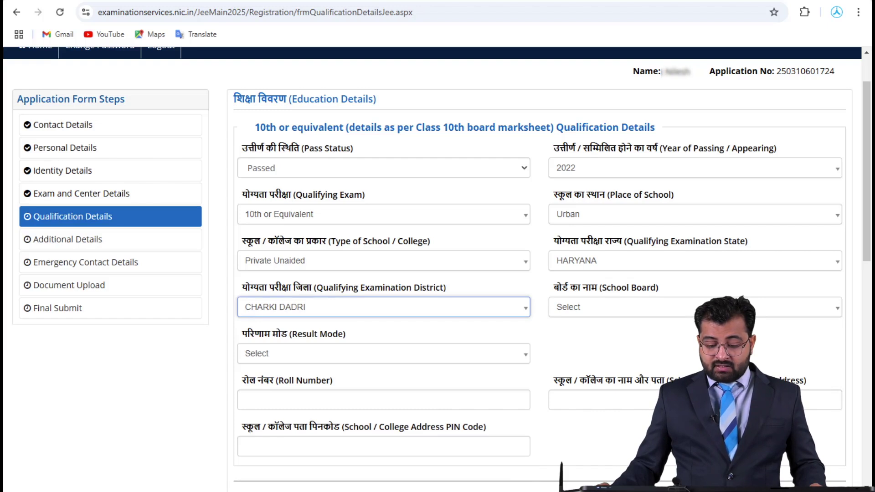
Step: Choose HARYANA BOARD OF SCHOOL EDUCATION as the Class 10 school board
key(Tab)
key(Down)
key(Down)
key(Down)
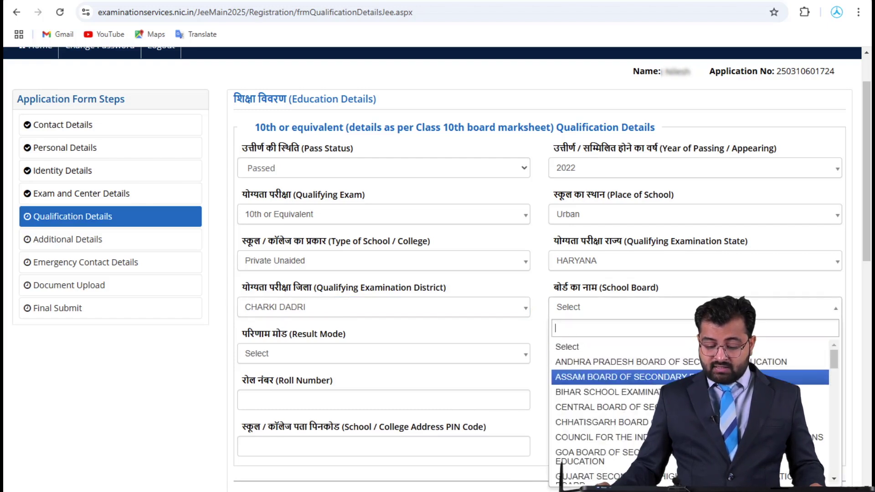
key(Down)
key(Down)
key(Down)
key(Down)
key(Down)
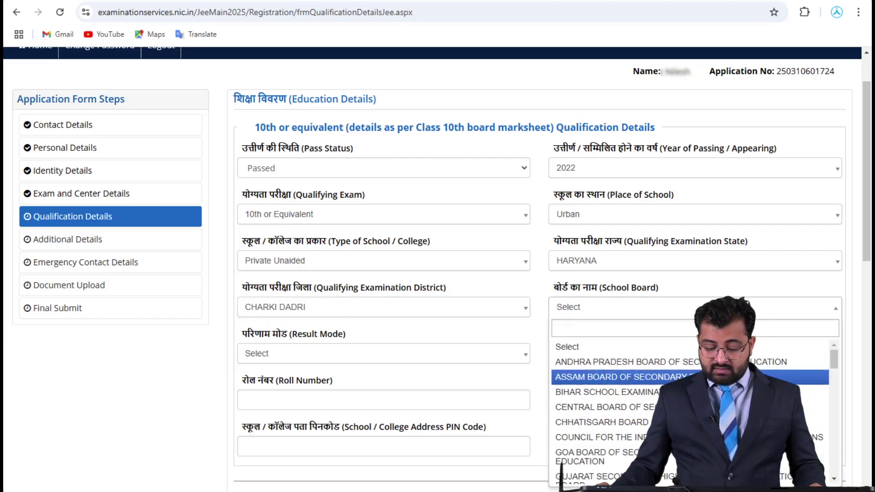
key(Down)
key(Down)
key(Down)
key(Down)
key(Down)
key(Down)
key(Down)
key(Down)
key(Down)
key(Down)
key(Down)
key(Down)
key(Down)
key(Down)
key(Down)
key(Down)
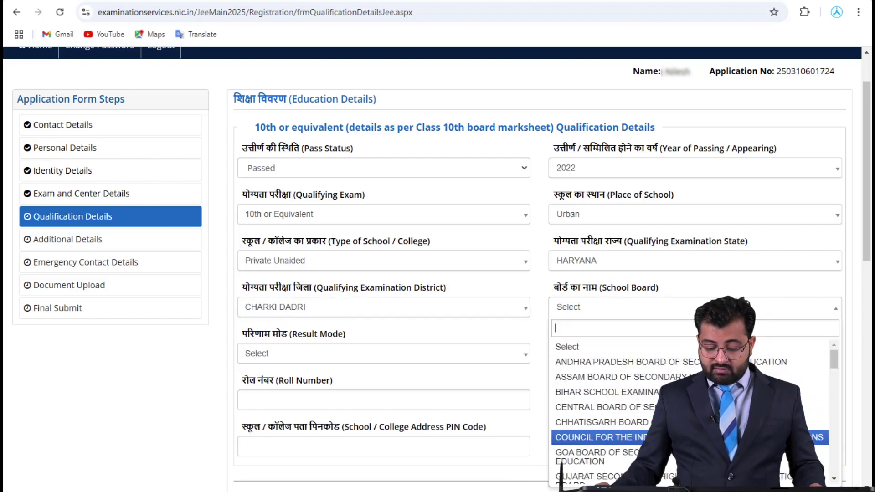
key(Down)
key(Down)
key(Down)
key(Down)
key(Down)
key(Down)
key(Down)
key(Down)
key(Down)
key(Down)
key(Down)
key(Down)
key(Down)
key(Down)
key(Down)
key(Down)
key(Down)
key(Down)
key(Down)
key(Down)
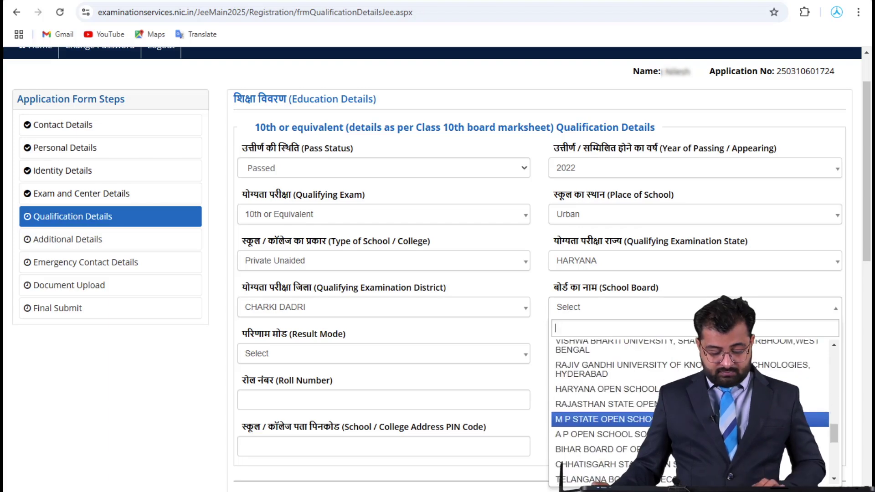
text(hh)
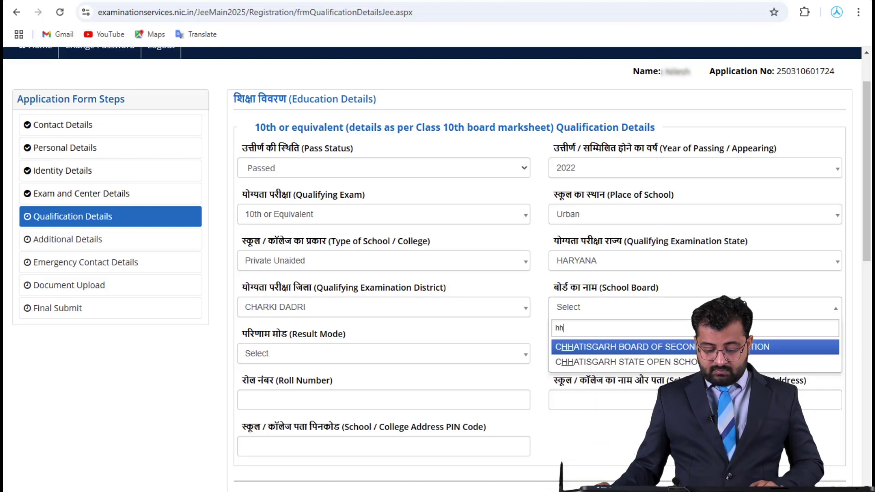
key(Down)
key(BackSpace)
key(Down)
key(Down)
key(Down)
key(Down)
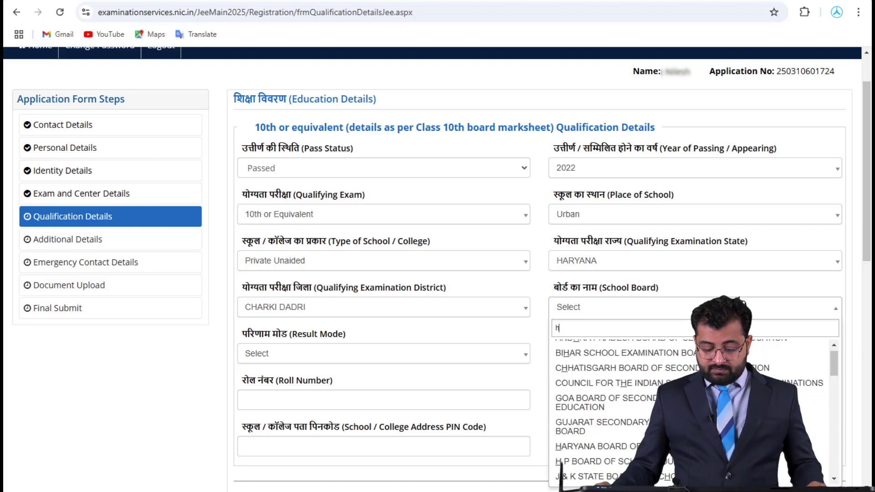
key(Return)
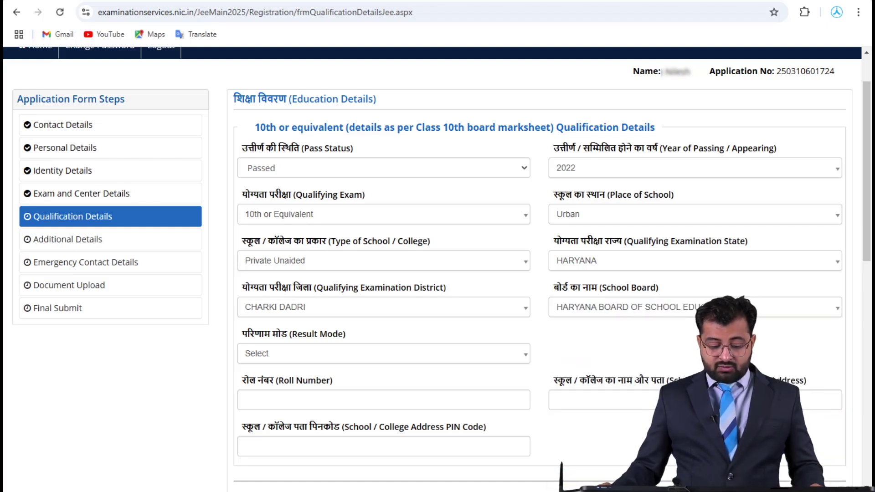
Step: Set Class 10 result mode to Percentage with 480 marks obtained out of 500
scroll(437, 269, down, 3)
key(Down)
key(Down)
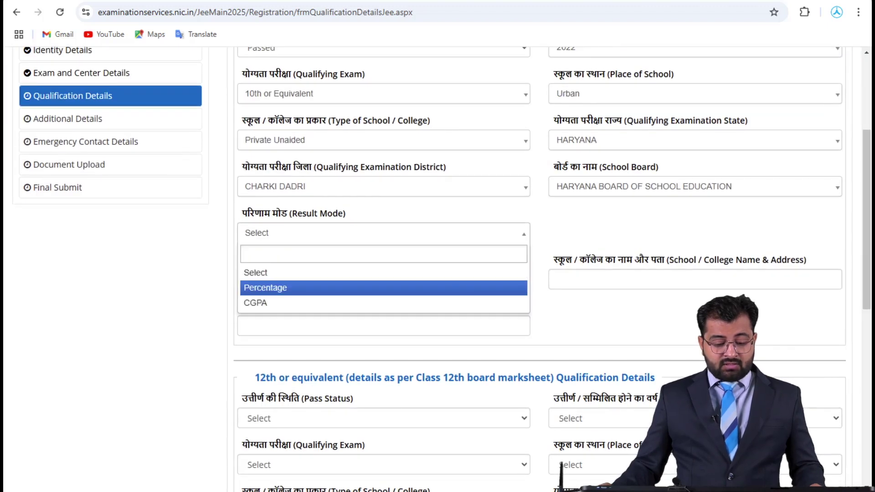
key(Down)
key(Up)
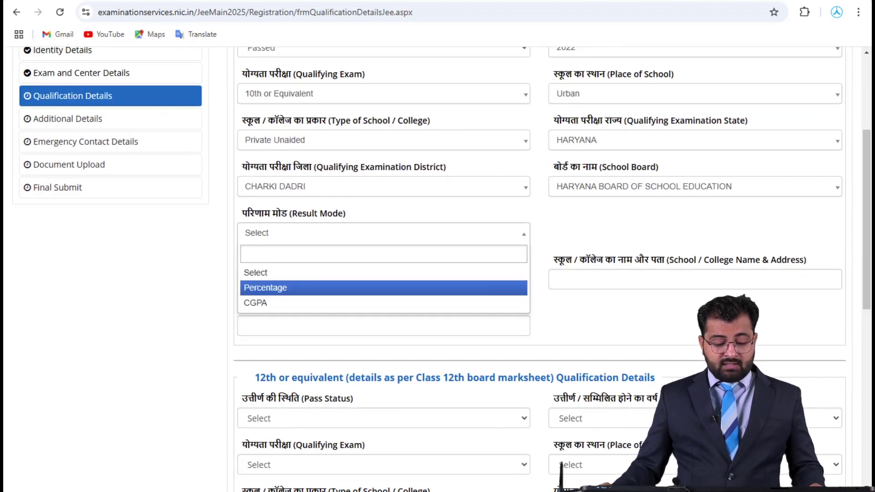
key(Return)
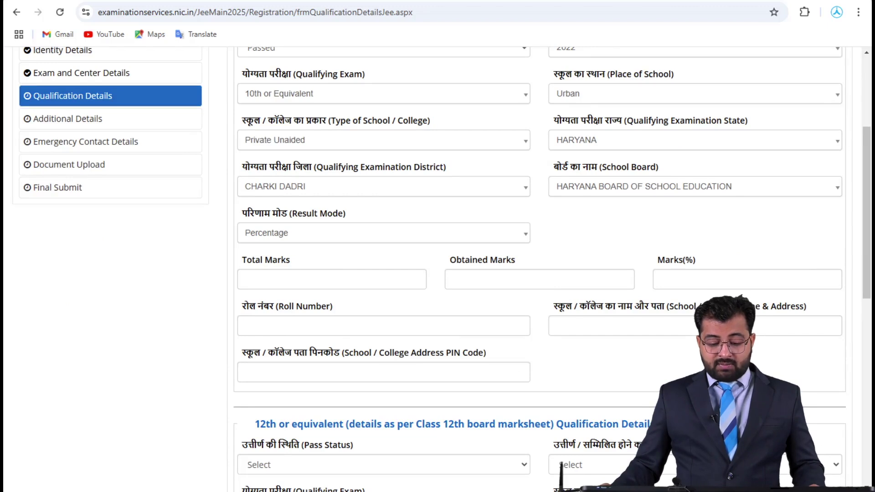
click(332, 279)
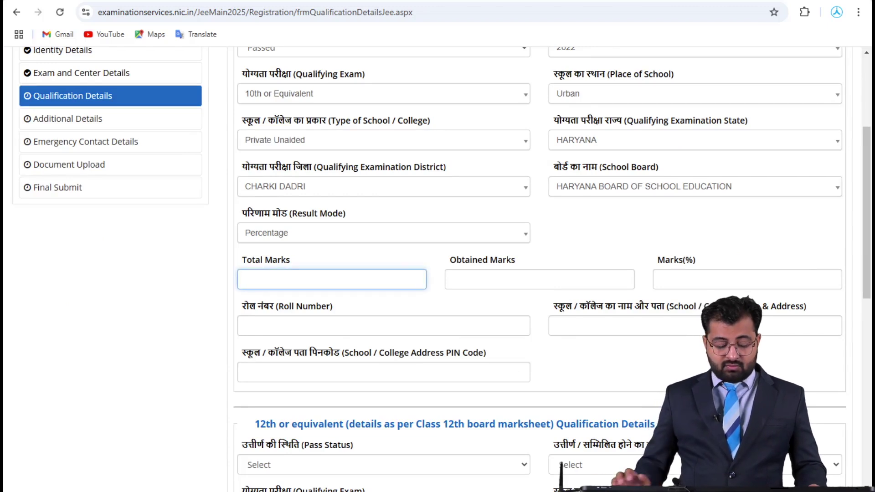
text(500)
click(540, 279)
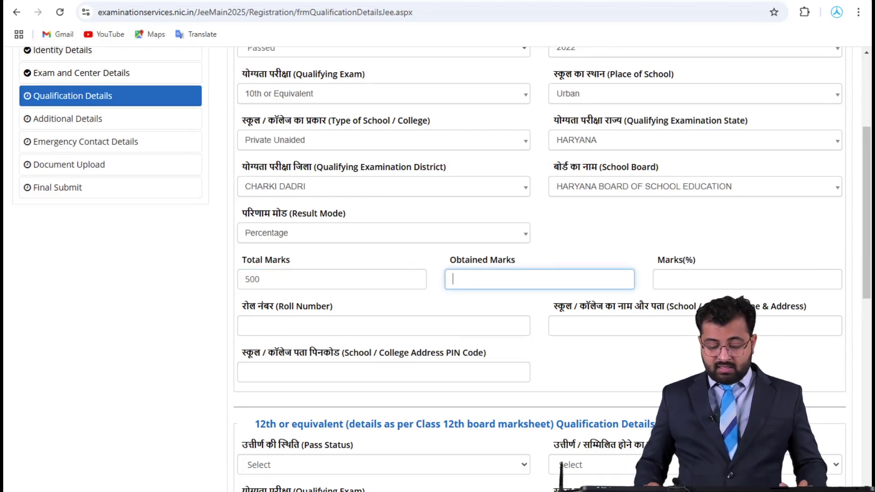
text(480)
key(Tab)
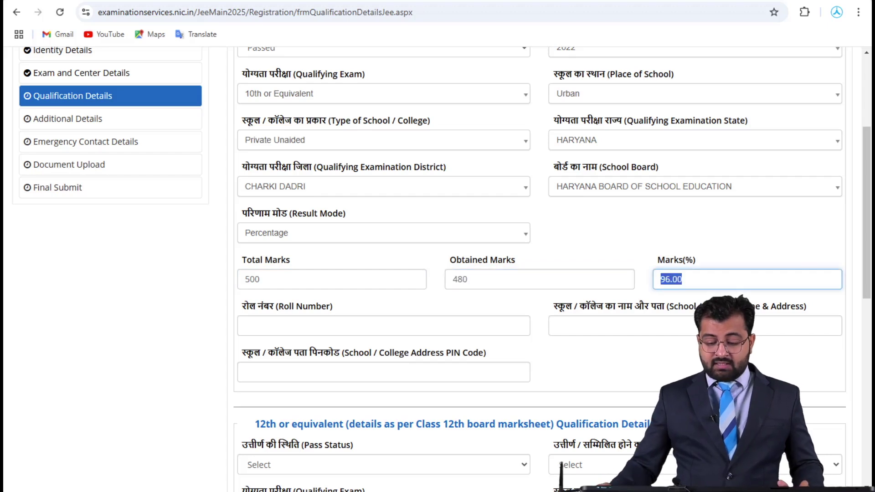
Step: Enter the Class 10 roll number and school name 'DAV school charkhi dadri'
click(384, 325)
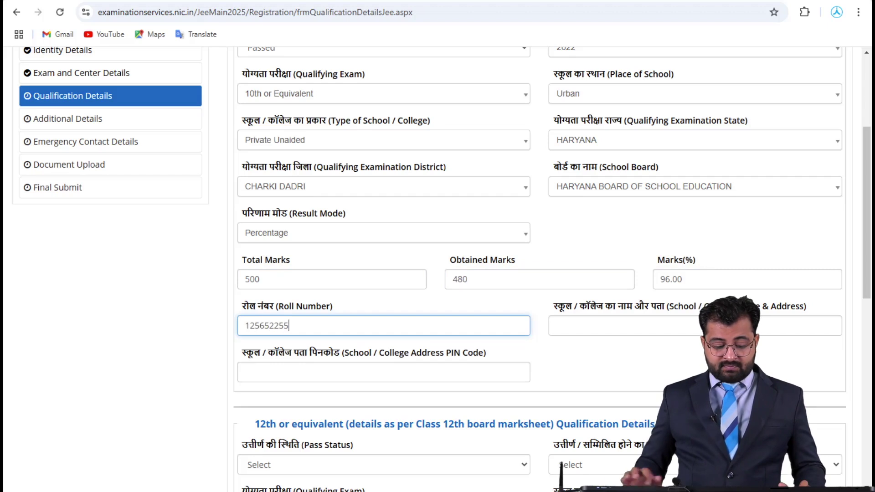
click(556, 326)
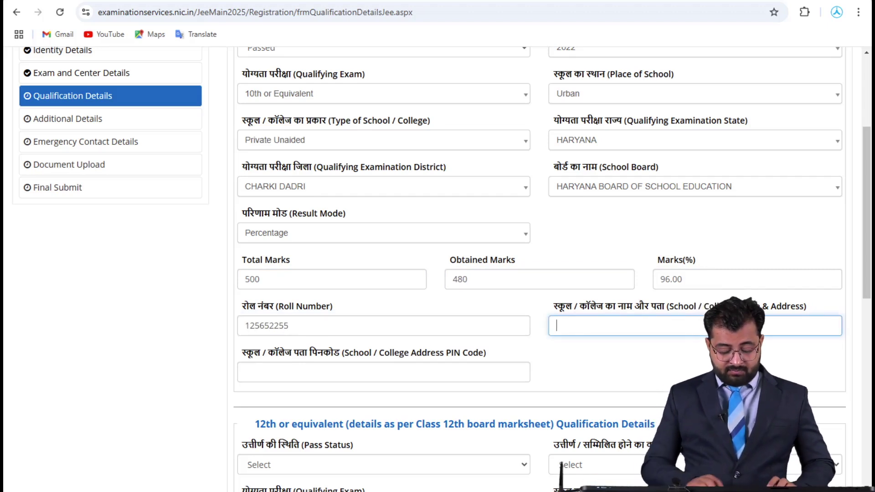
text(DAV )
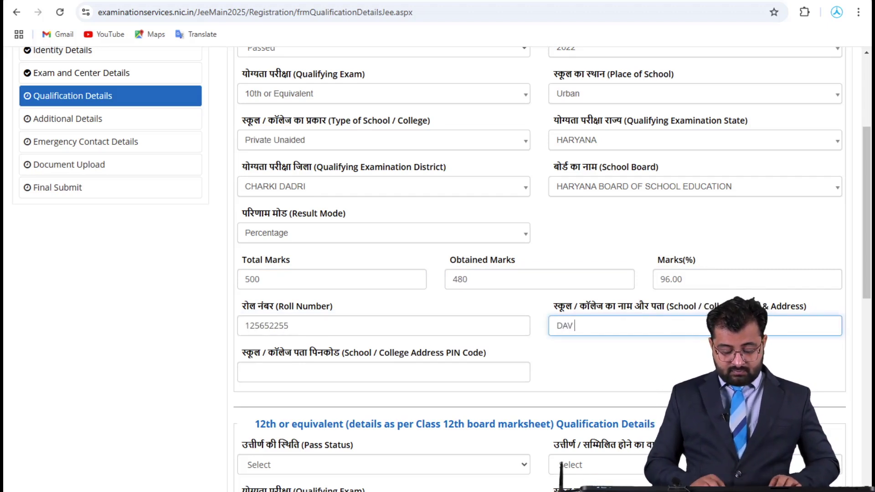
text(school )
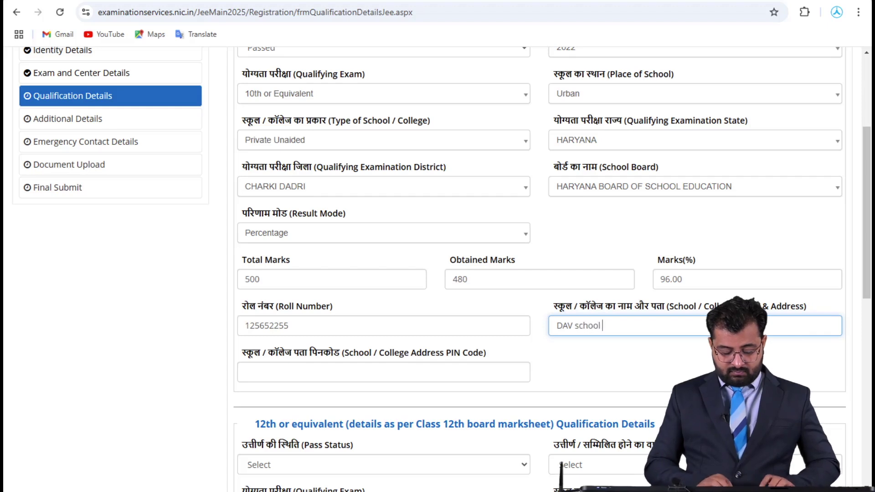
text(charkhi da)
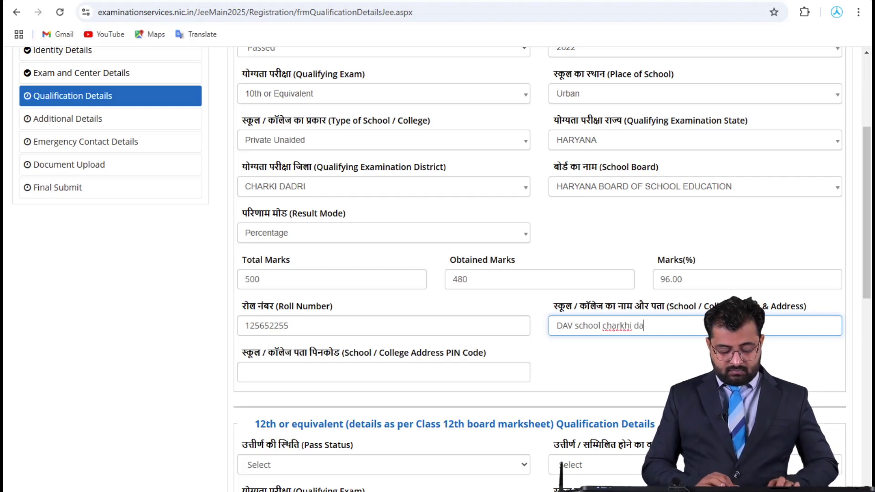
text(dri)
key(Tab)
Step: Finish the 10th school PIN 127310 and mark Class 12 as Appearing in 2025
text(127310)
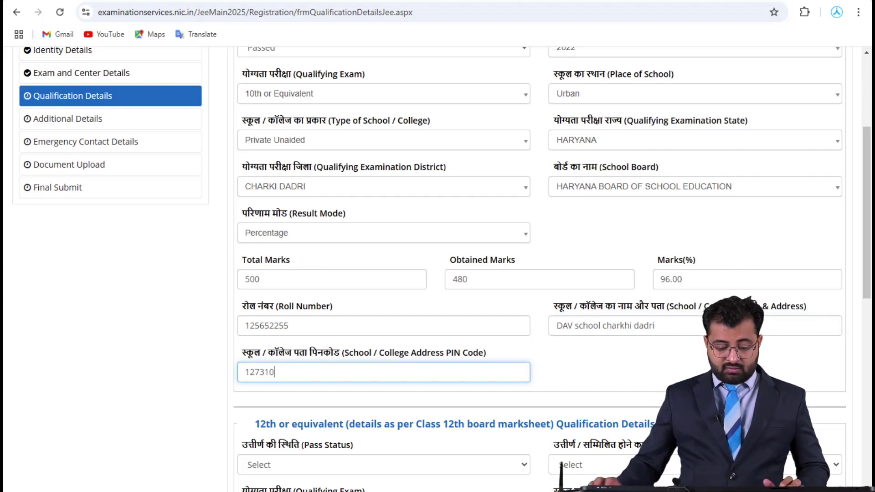
scroll(538, 269, down, 3)
scroll(538, 269, down, 2)
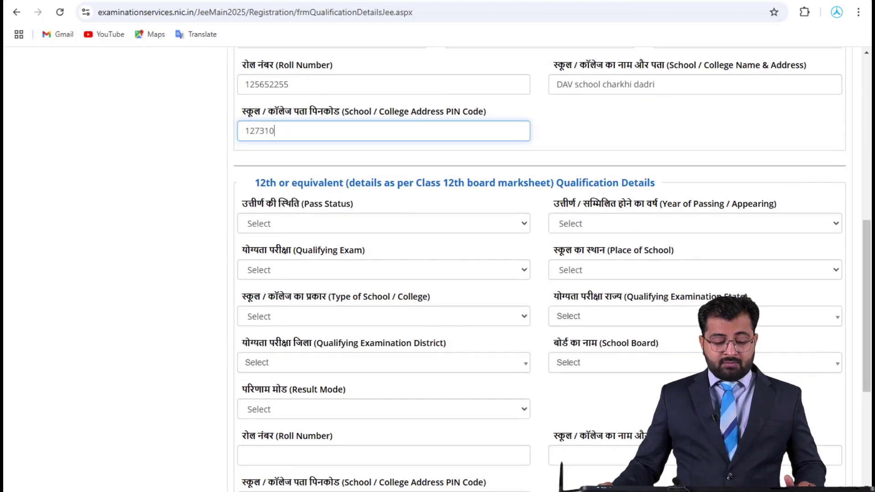
drag(255, 183, 655, 183)
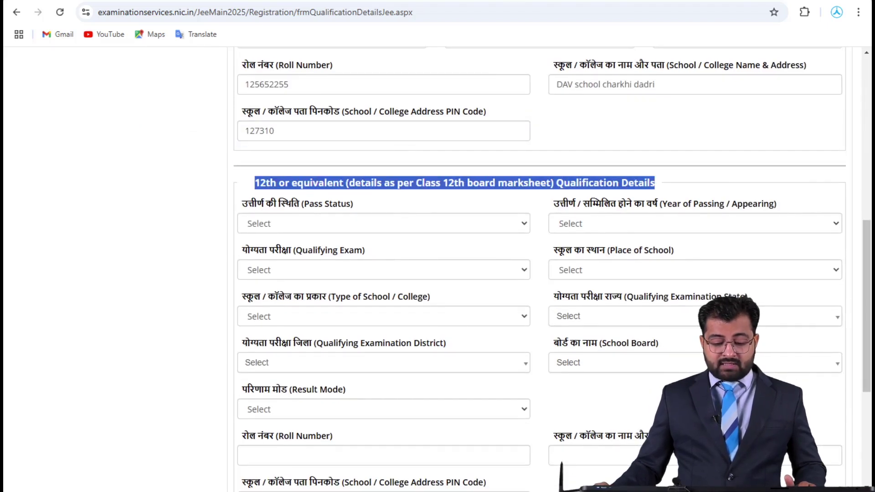
click(383, 224)
click(264, 273)
click(696, 223)
click(565, 263)
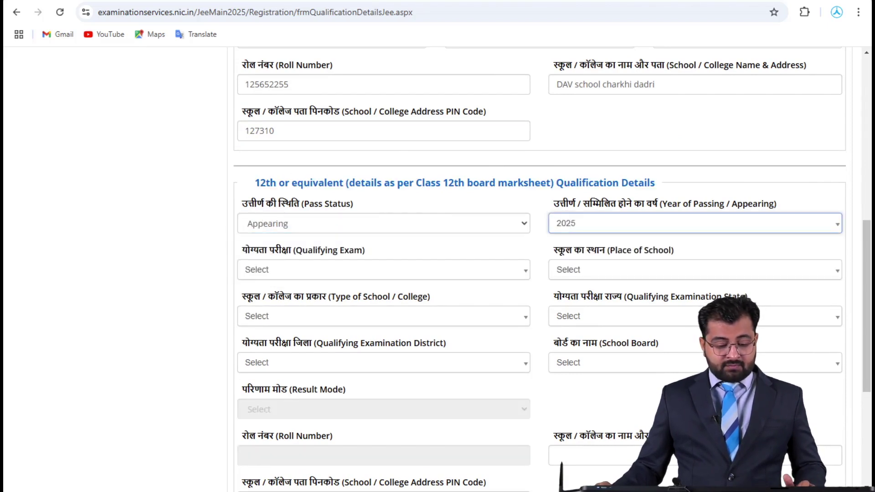
Step: Choose the final examination of the 10+2 system as the Class 12 qualifying exam
key(Tab)
key(Down)
key(Down)
key(Down)
key(Down)
key(Down)
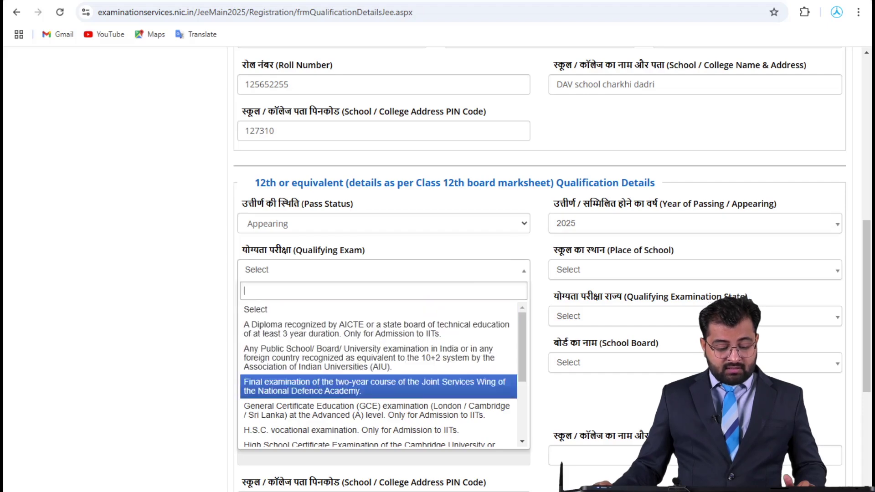
key(Down)
key(Down)
key(Down)
key(Down)
key(Down)
key(Up)
key(Up)
key(Up)
key(Up)
key(Up)
key(Up)
key(Up)
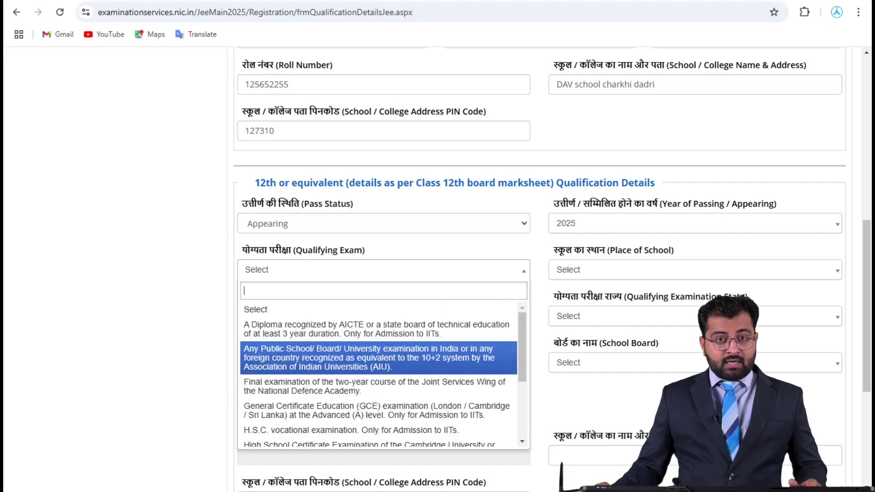
key(Down)
key(Down)
key(Down)
key(Down)
key(Down)
key(Down)
key(Down)
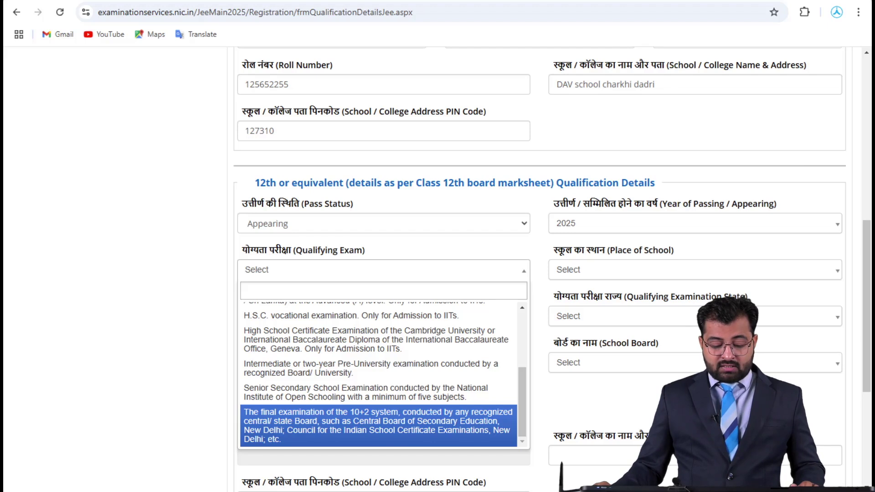
key(Return)
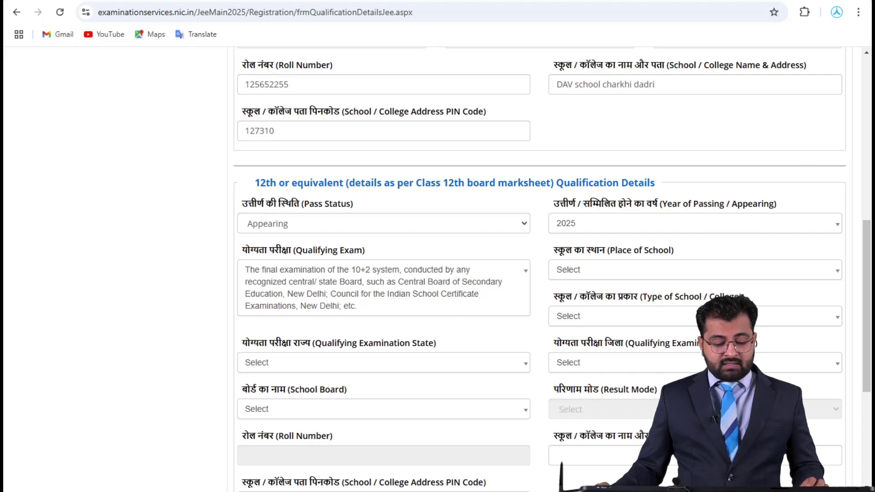
Step: Set the Class 12 school place to Urban, state to DELHI and district to NORTH DELHI
key(Down)
key(Down)
key(Down)
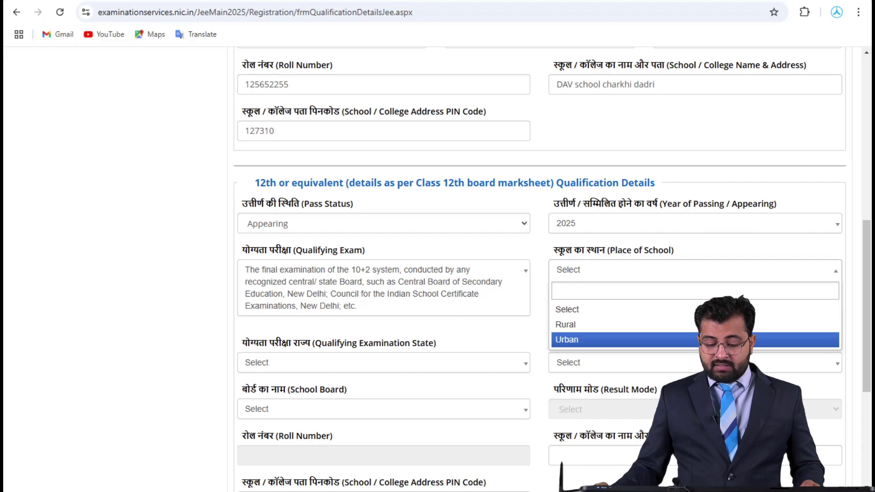
key(Return)
click(383, 362)
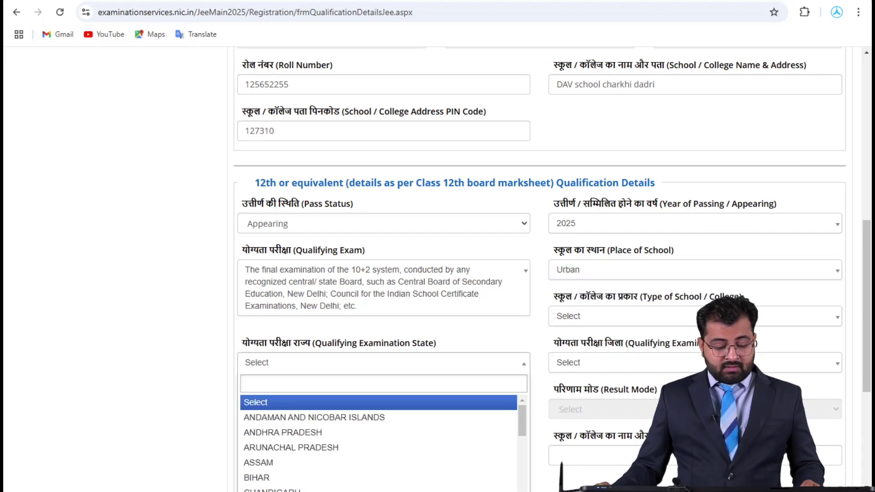
scroll(383, 319, down, 3)
text(d)
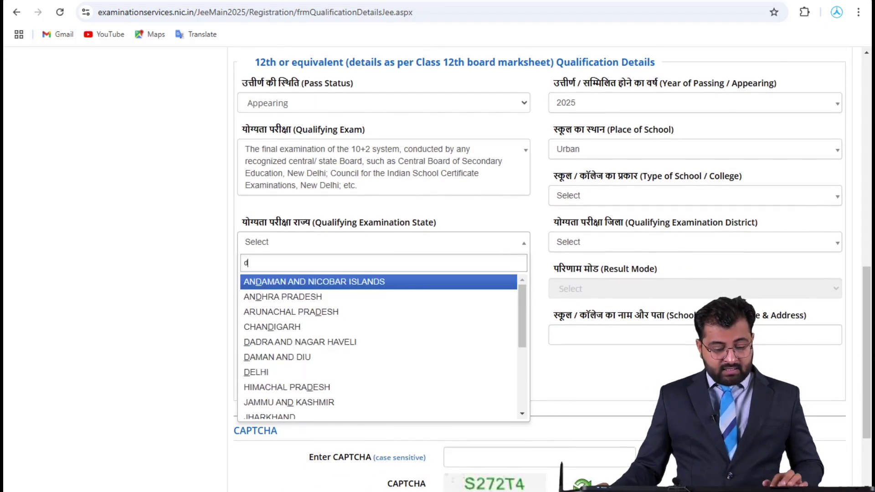
text(elh)
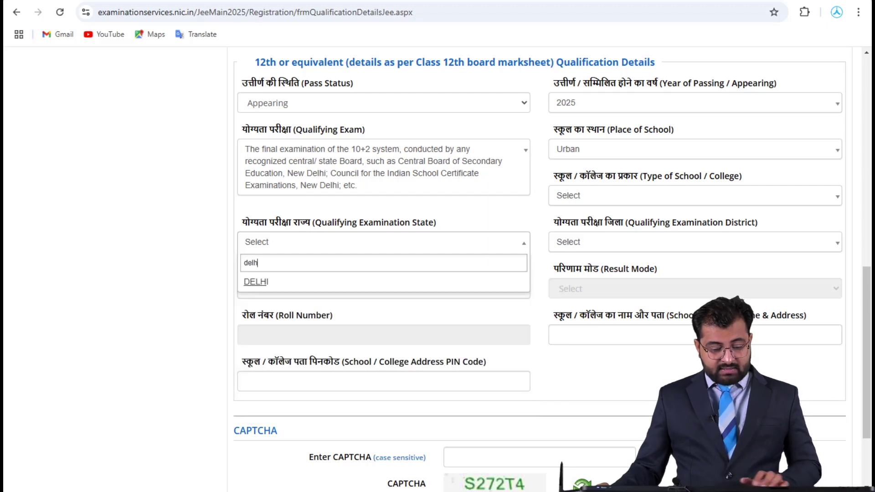
key(Return)
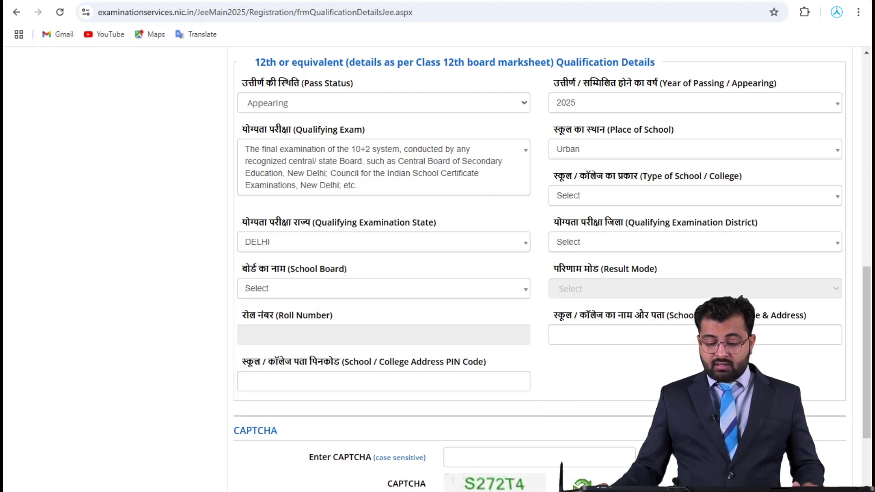
key(Tab)
key(Return)
key(Down)
key(Down)
key(Down)
key(Down)
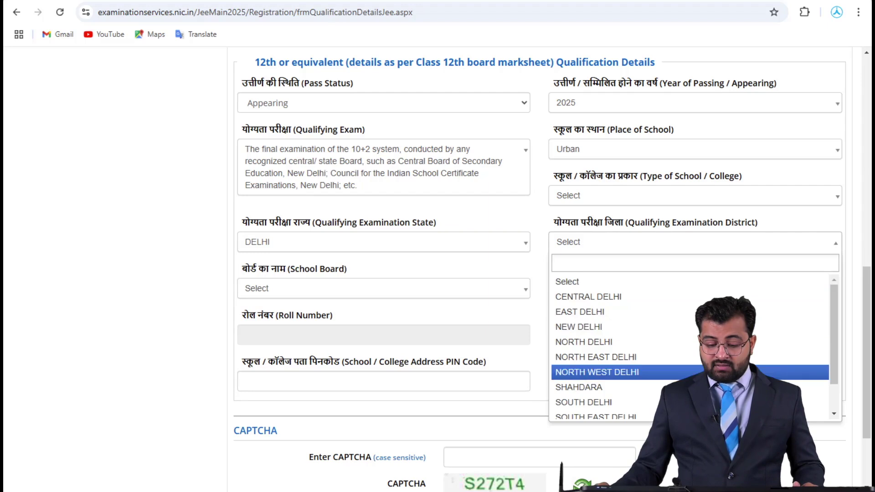
key(Return)
Step: Choose CBSE as board, with school 'DAV School Karol bagh' and PIN 110005
key(Tab)
key(Return)
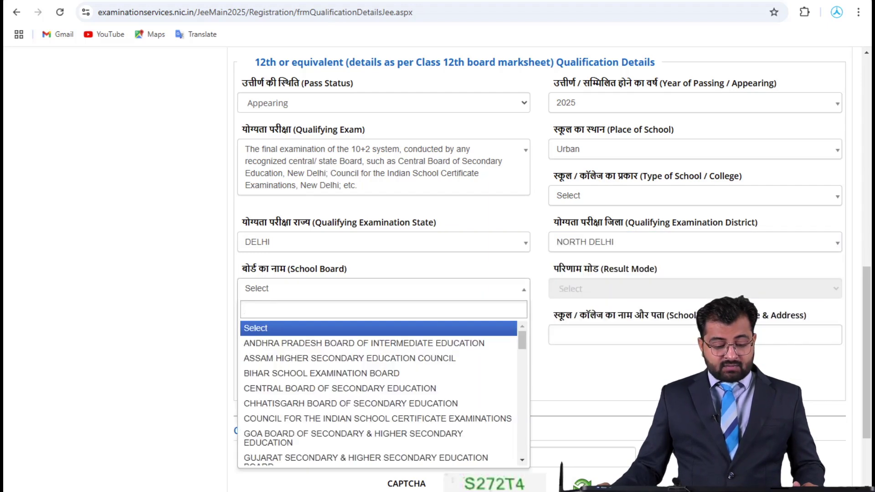
key(Down)
key(Down)
key(Down)
key(Down)
key(Return)
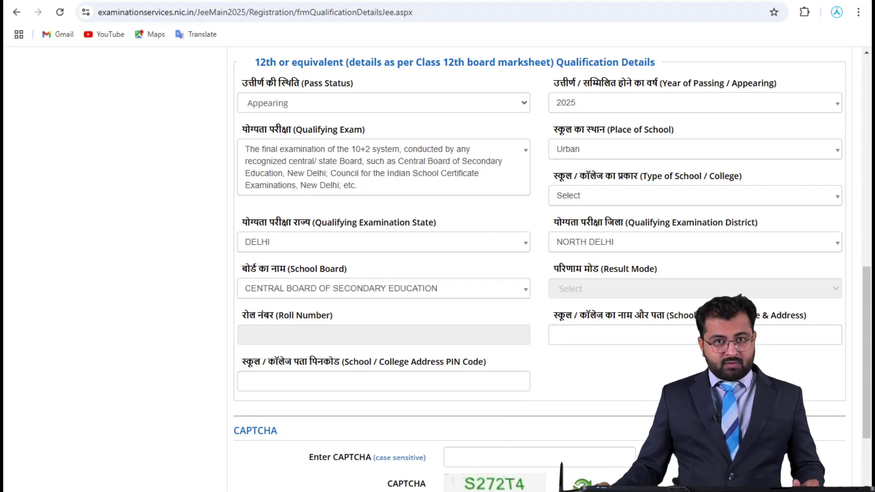
click(557, 335)
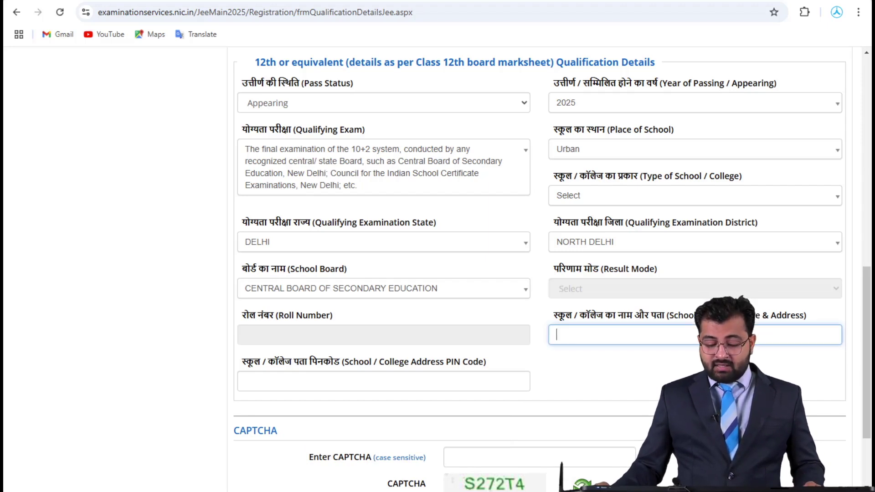
text(DAV )
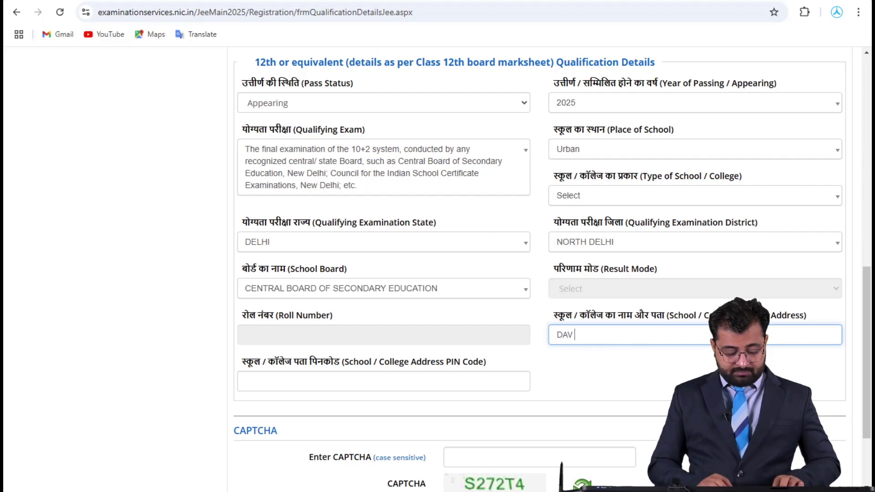
text(School Kar)
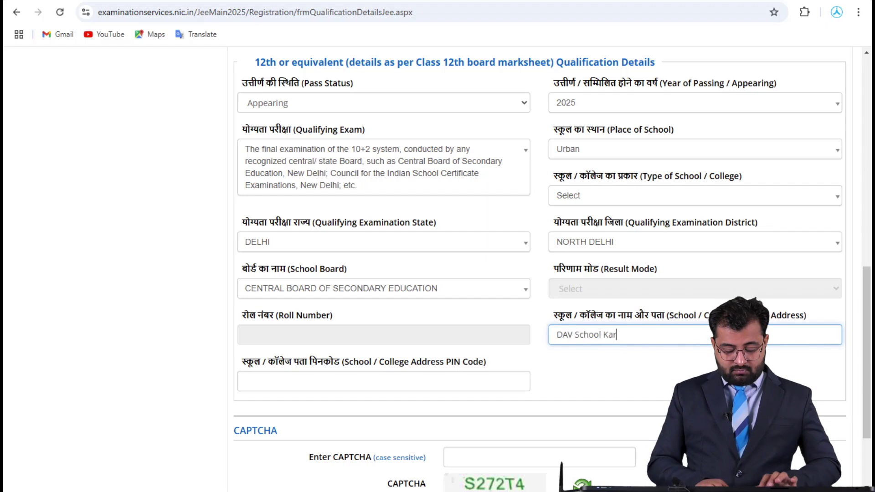
text(ol bagh)
key(Tab)
text(110005)
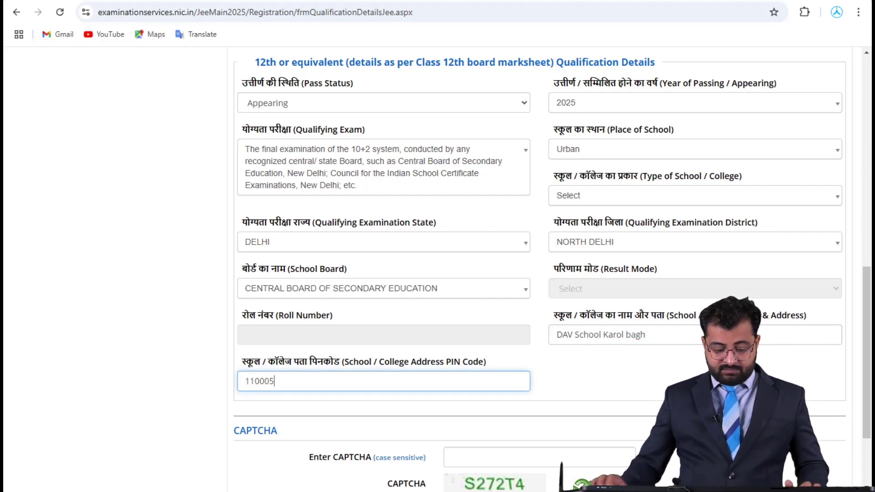
Step: Enter the CAPTCHA, then save the Qualification Details section and confirm submission
scroll(438, 273, down, 3)
key(Tab)
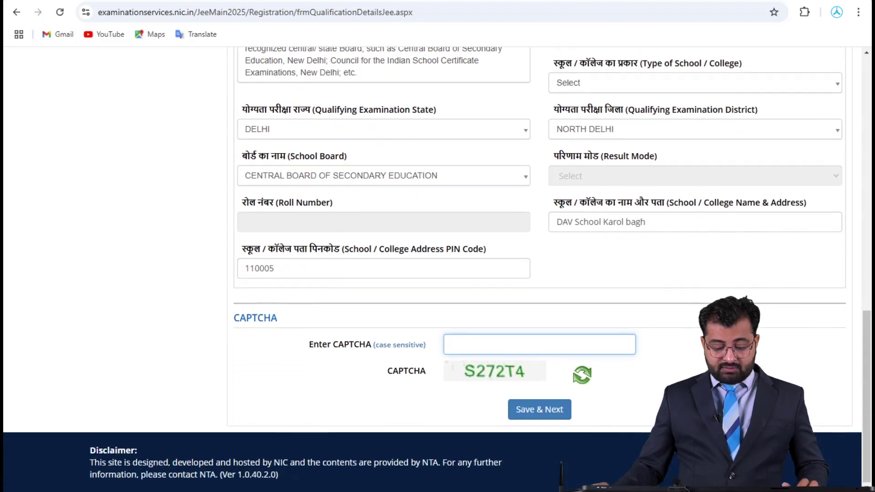
text(S272)
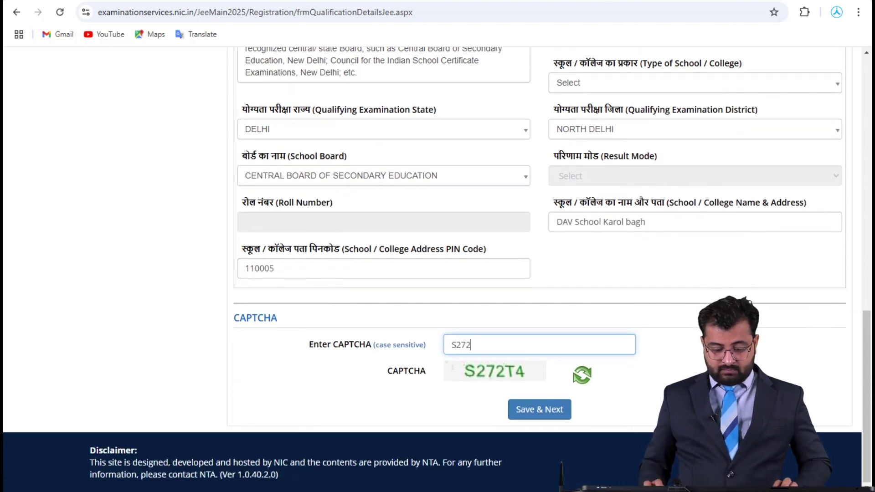
text(T4)
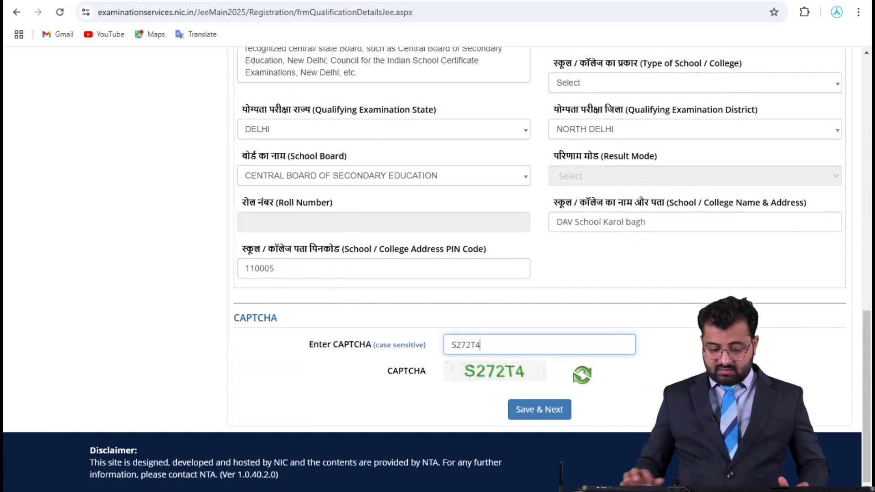
key(Tab)
key(Return)
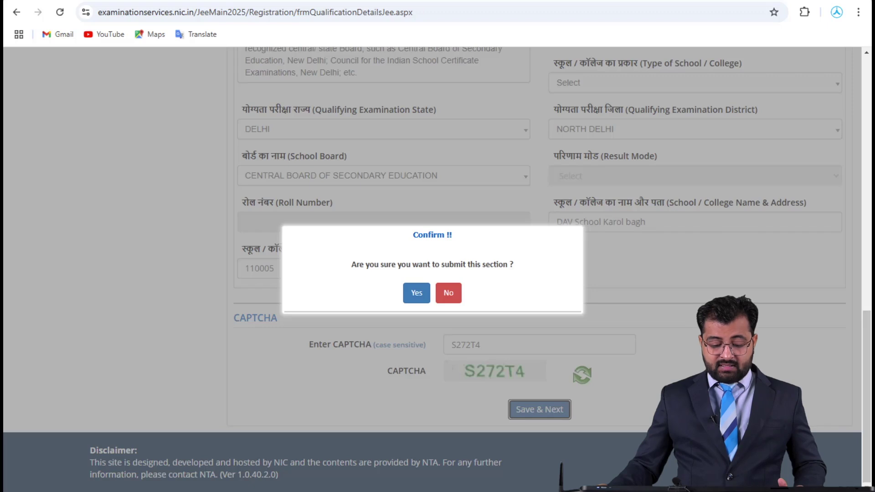
key(Return)
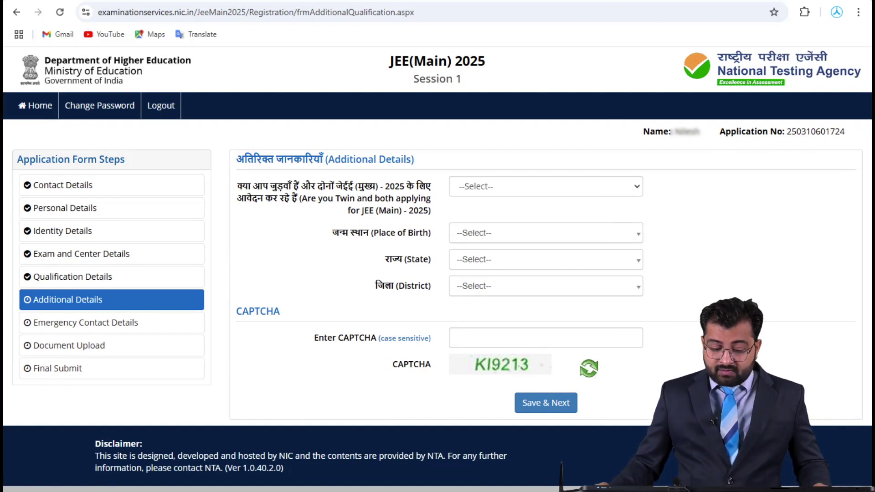
Step: Answer No to applying as a twin and set Place of Birth to India
key(space)
key(Down)
key(Down)
key(Return)
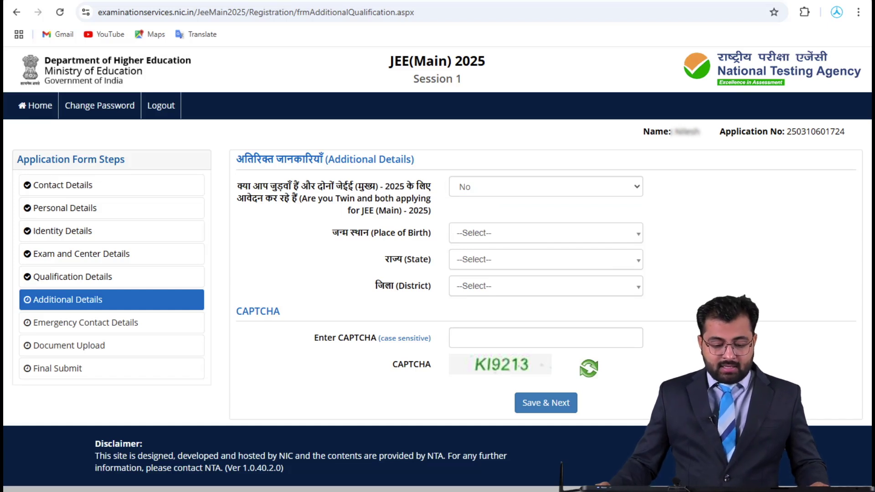
key(Tab)
key(space)
key(Down)
key(Return)
Step: Choose HARYANA as the birth state and BHIWANI as the district
key(Tab)
key(space)
text(hary)
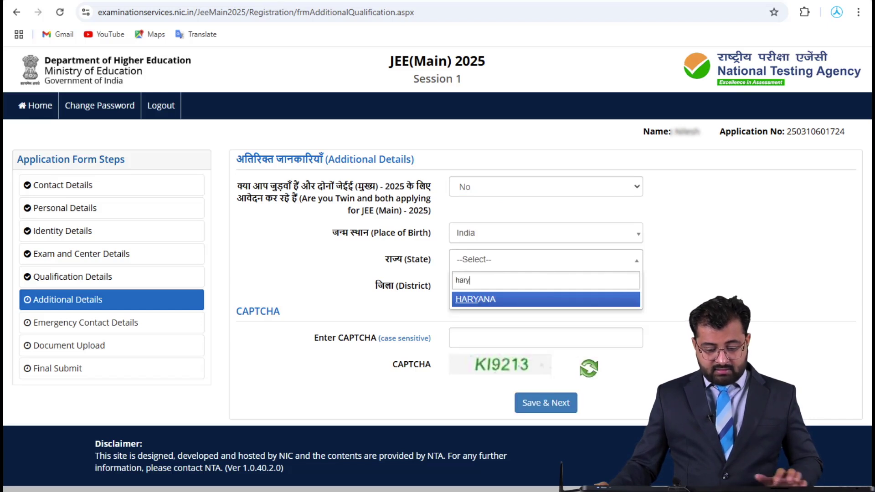
key(Return)
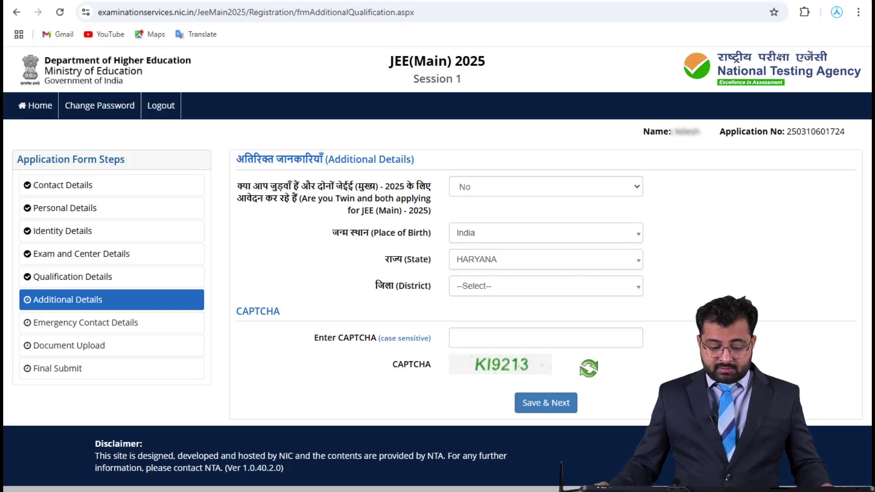
key(Tab)
key(space)
key(Down)
key(Down)
key(Down)
key(Down)
key(Down)
key(Down)
key(Down)
key(Down)
key(Down)
key(Down)
key(Down)
key(Down)
key(Down)
key(Down)
key(Down)
key(Down)
key(Down)
key(Down)
key(Down)
key(Up)
key(Up)
key(Up)
key(Up)
key(Up)
key(Up)
key(Up)
key(Up)
key(Up)
key(Up)
key(Up)
key(Up)
key(Up)
key(Up)
key(Up)
key(Up)
key(Up)
key(Return)
Step: Enter the CAPTCHA, then save the Additional Details and confirm Yes
key(Tab)
text(KI)
text(22)
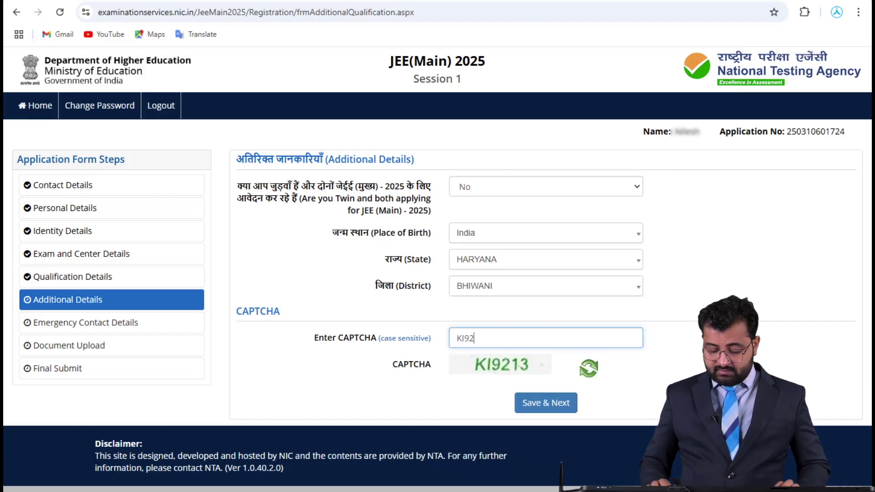
key(BackSpace)
text(13)
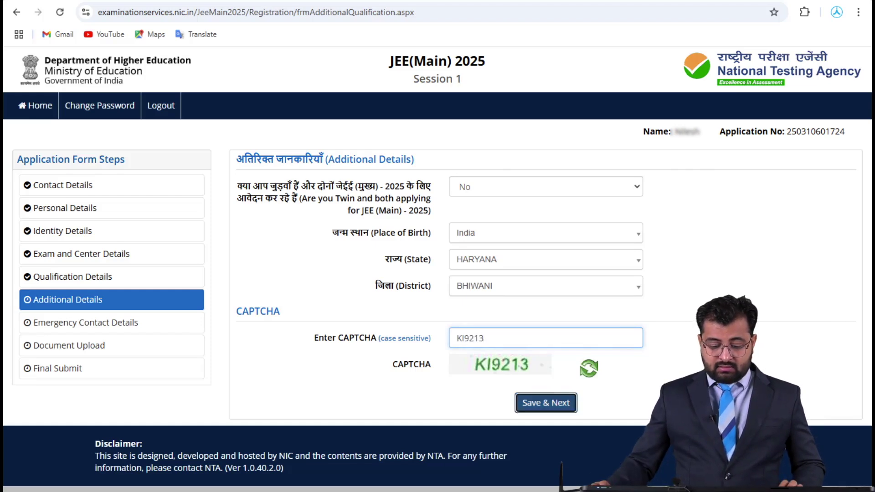
key(Return)
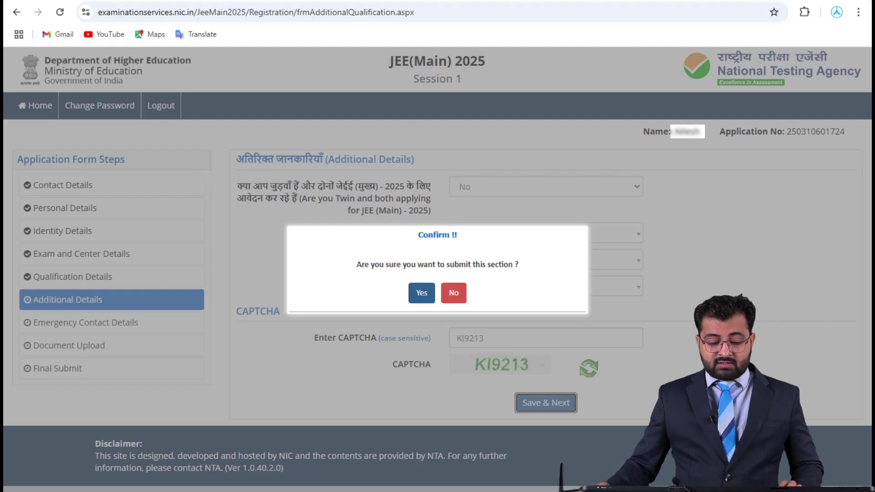
key(Return)
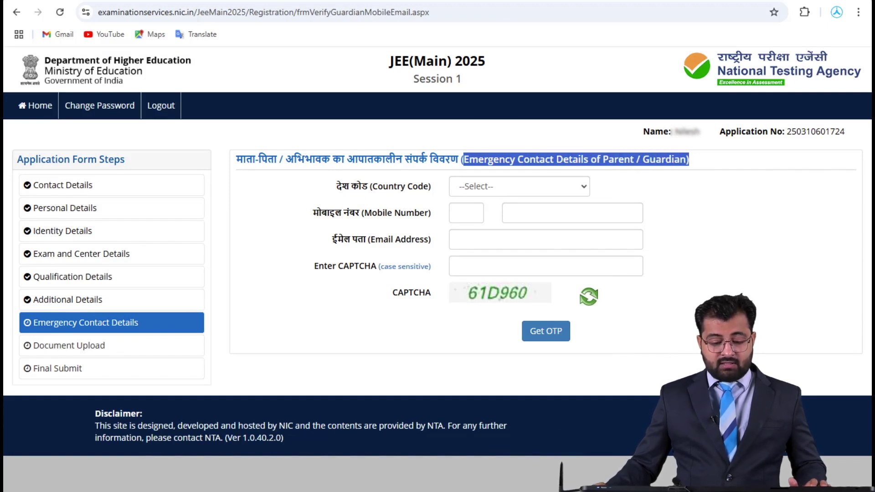
Step: Set the emergency contact's country code to India and enter the parent's mobile number and e-mail
key(alt+Down)
key(Down)
key(Return)
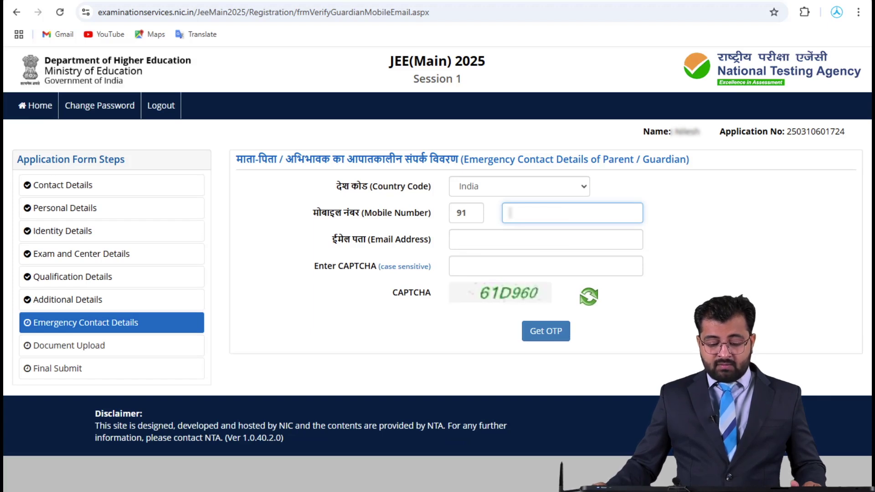
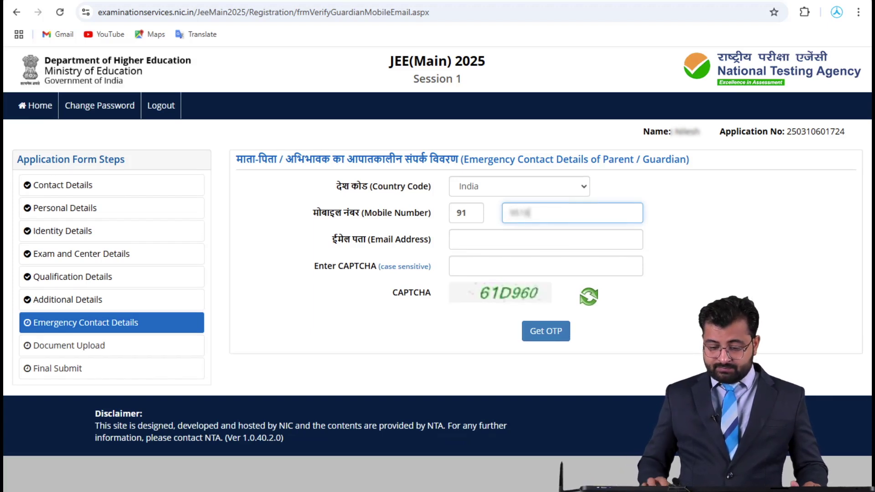
key(Tab)
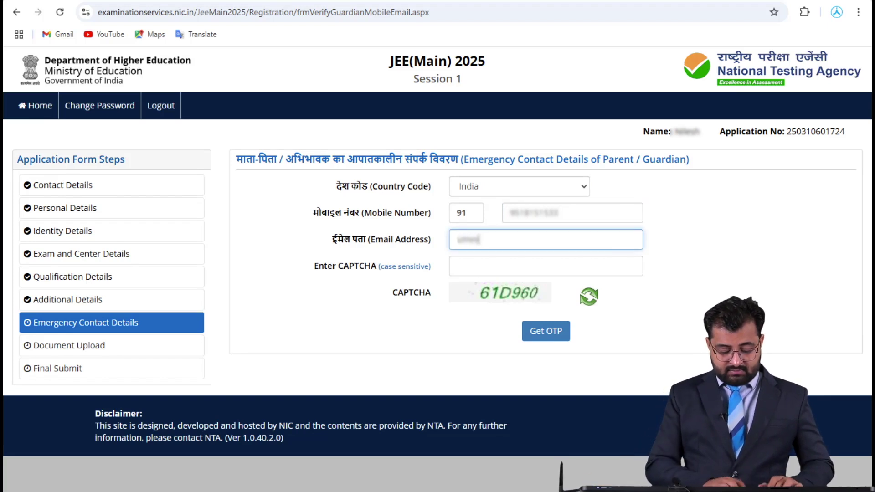
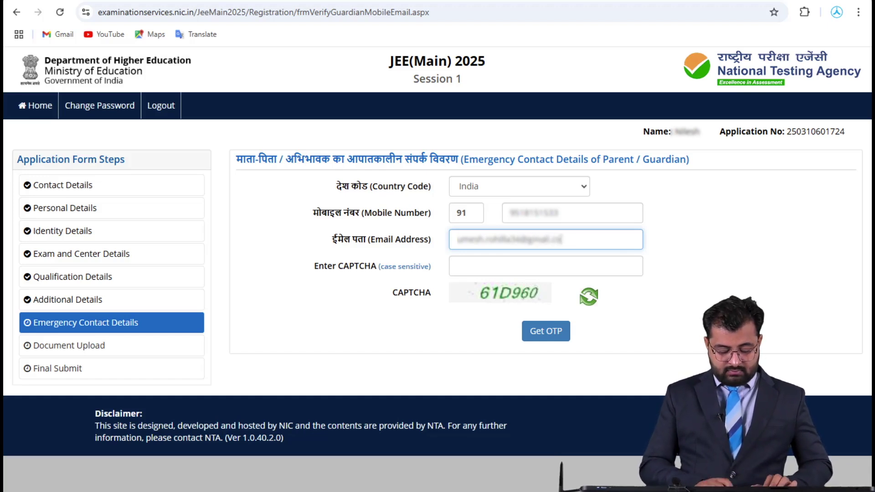
Step: Fill in the CAPTCHA and request OTPs for the mobile and e-mail
click(546, 266)
text(61D960)
key(Tab)
key(Return)
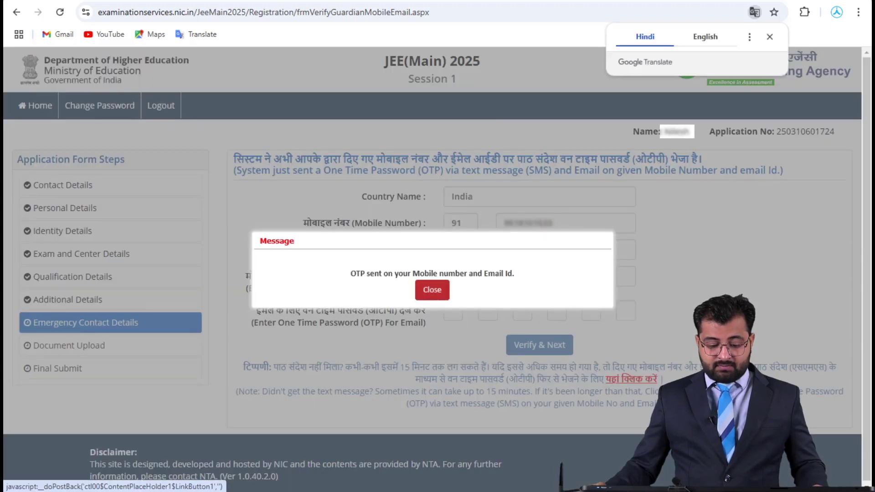
Step: Enter the mobile OTP and e-mail OTP received, then verify and continue to Document Upload
key(Return)
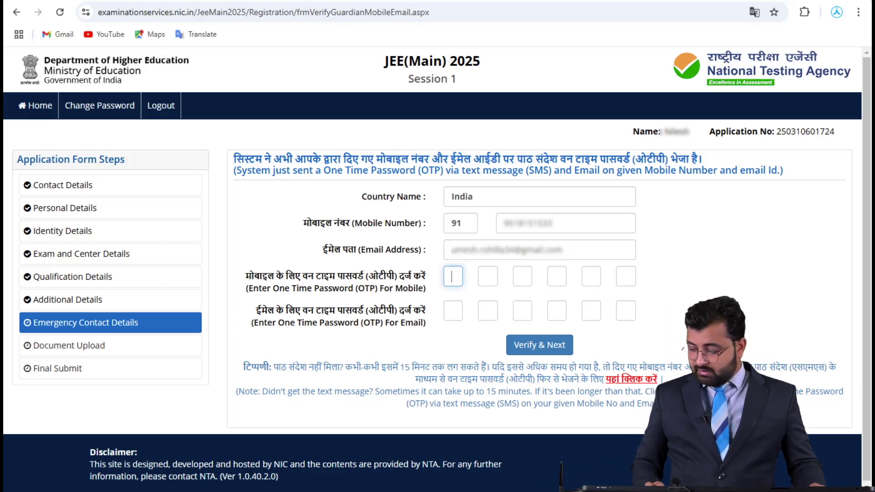
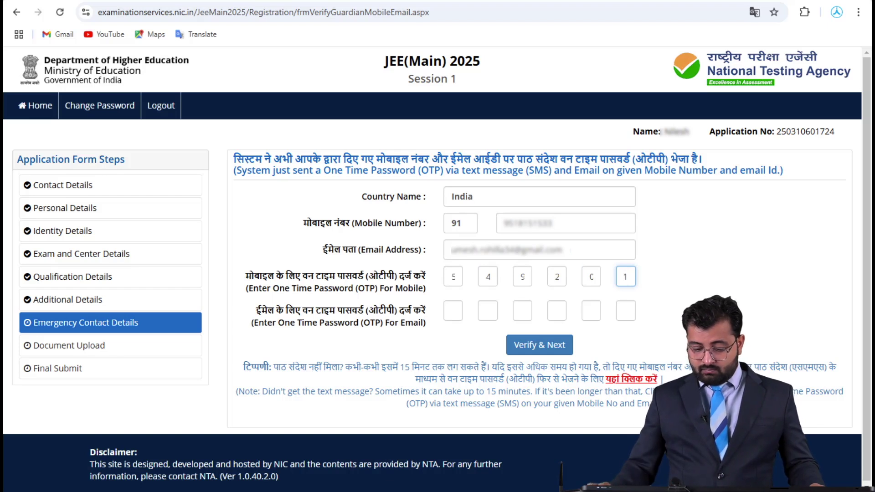
click(453, 311)
key(Return)
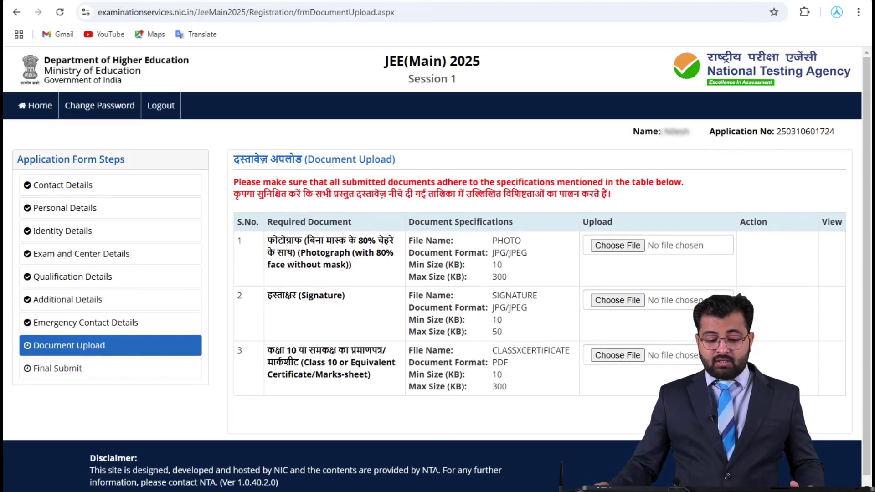
Step: Review the document specs (photo 10–300 KB, certificate 300 KB max) and start the photograph file choice
double_click(500, 387)
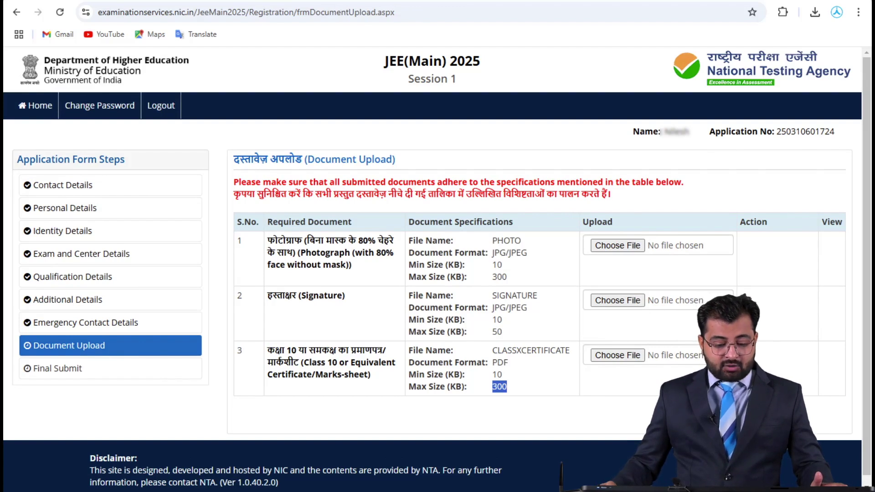
drag(307, 159, 393, 159)
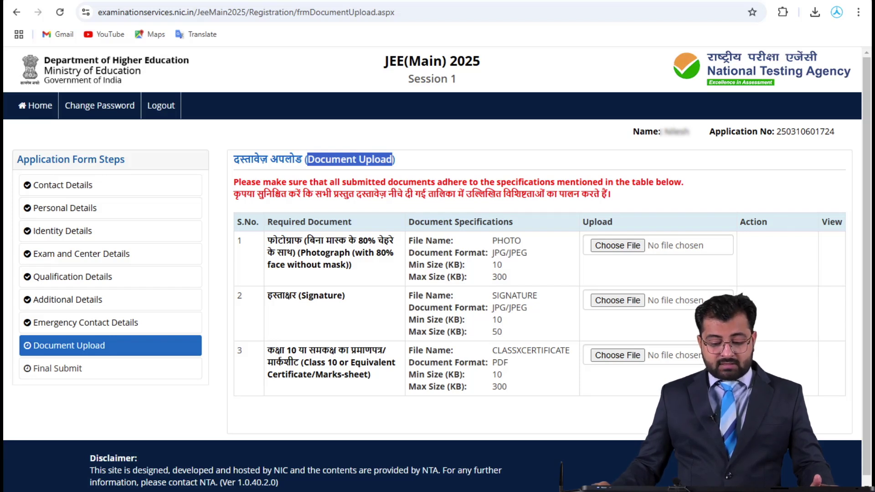
drag(497, 240, 527, 252)
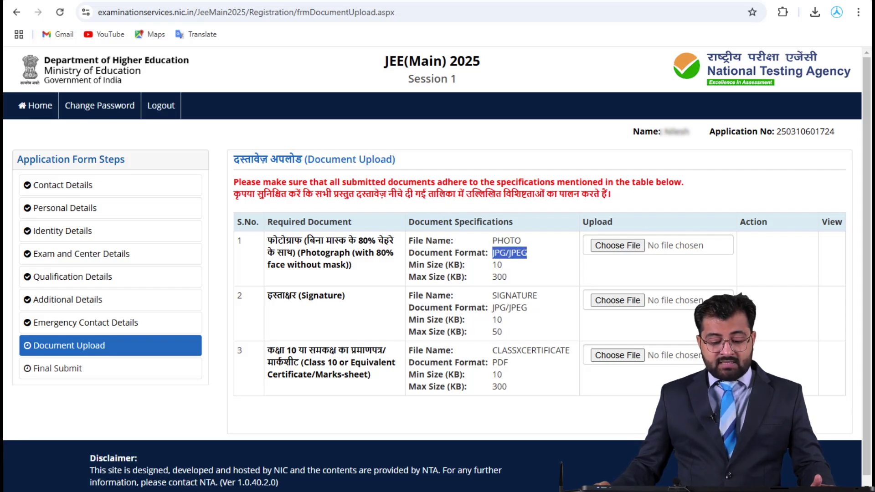
double_click(497, 264)
double_click(500, 277)
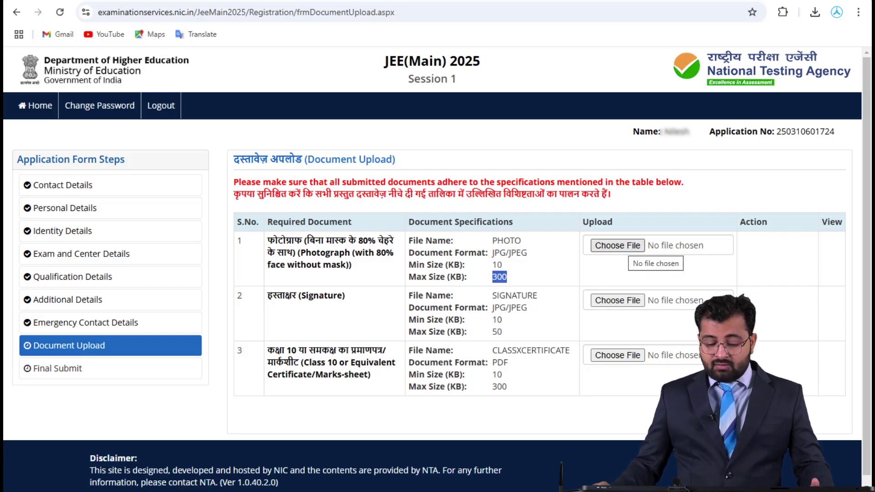
click(619, 246)
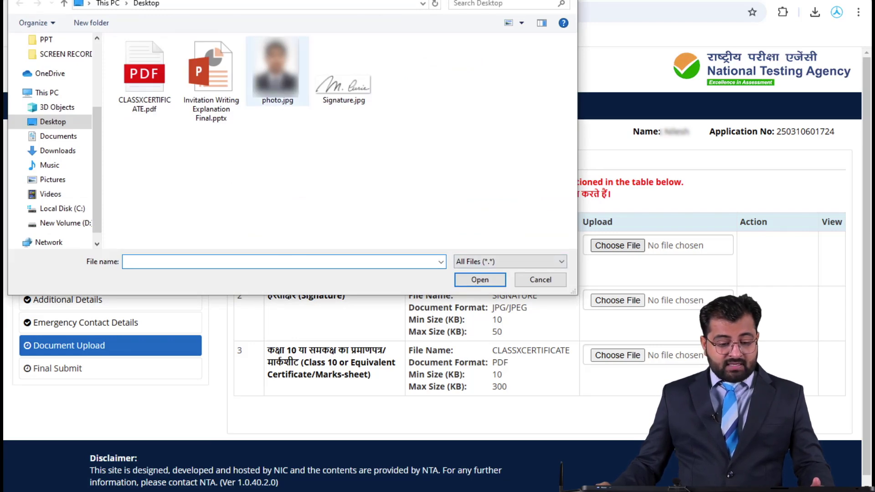
Step: Upload photo.jpg as the photograph, zooming out five times in the crop before accepting
click(277, 71)
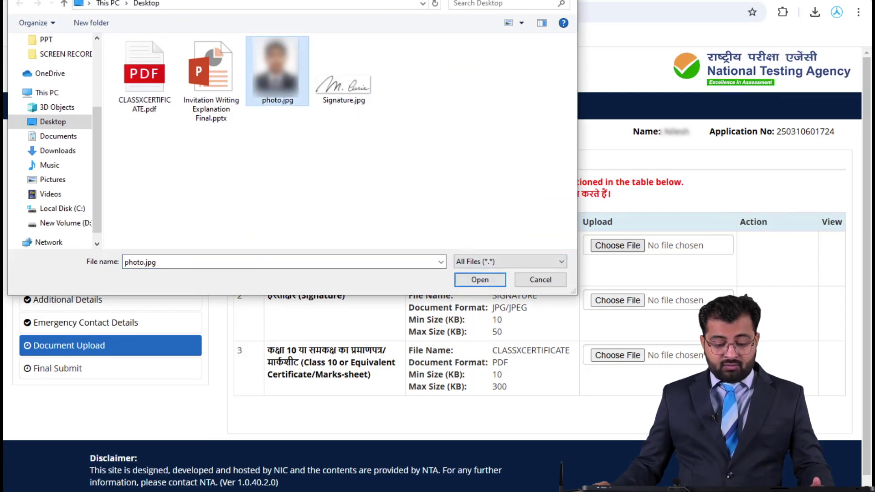
click(480, 279)
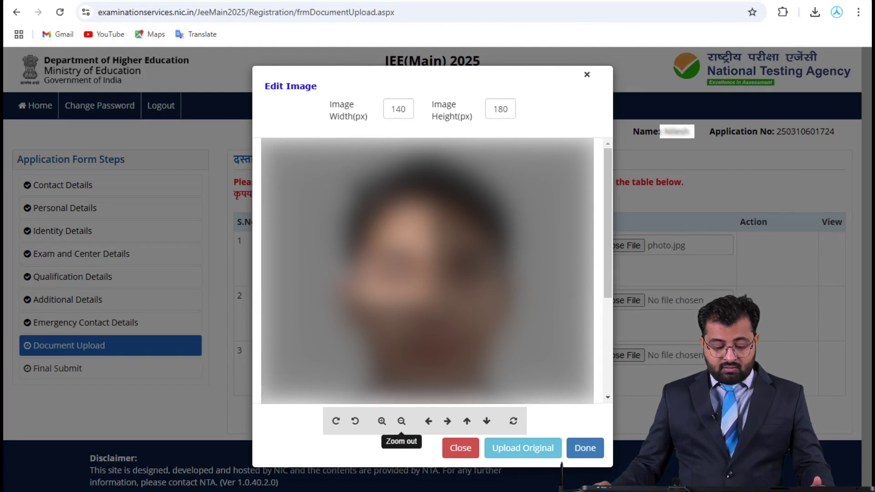
click(402, 421)
click(402, 421)
click(401, 421)
click(402, 421)
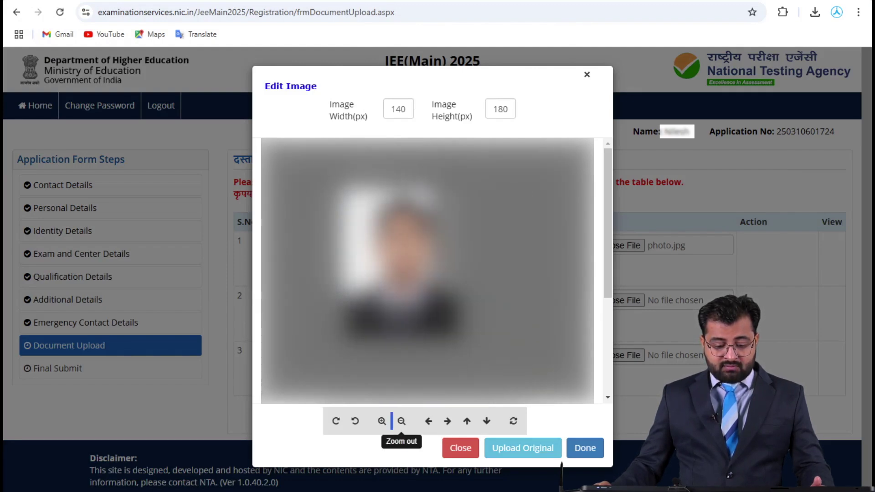
click(402, 421)
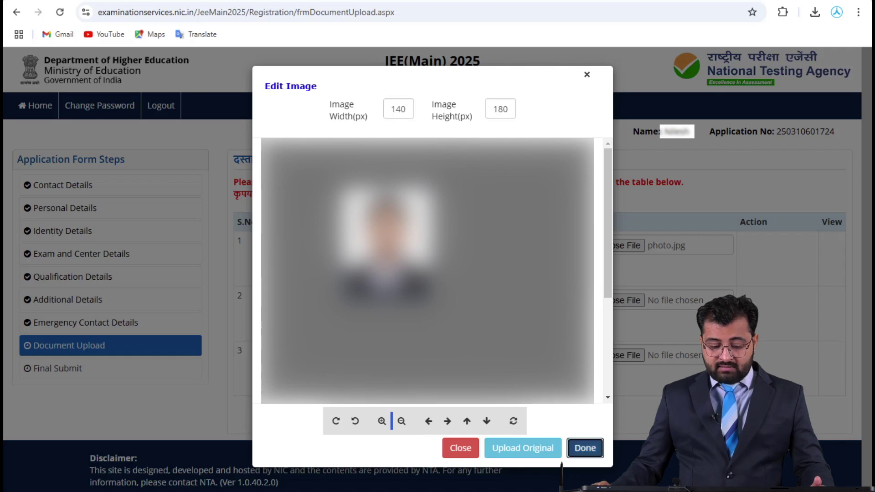
click(585, 448)
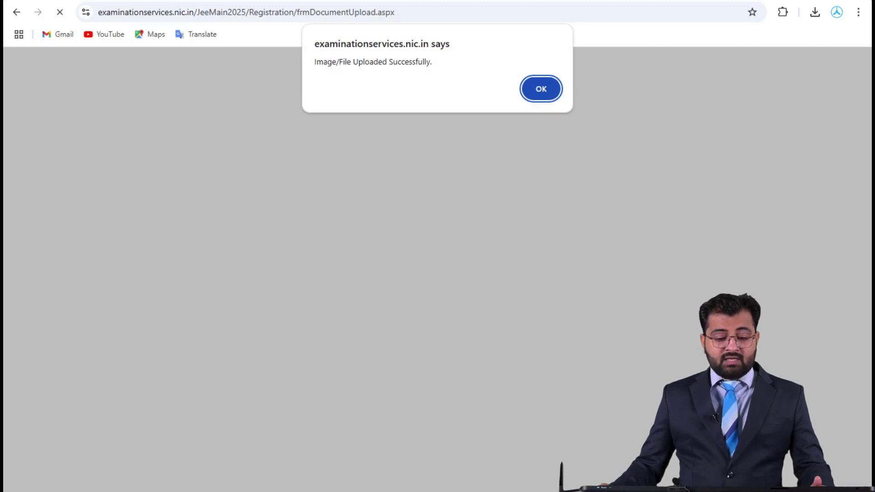
click(541, 89)
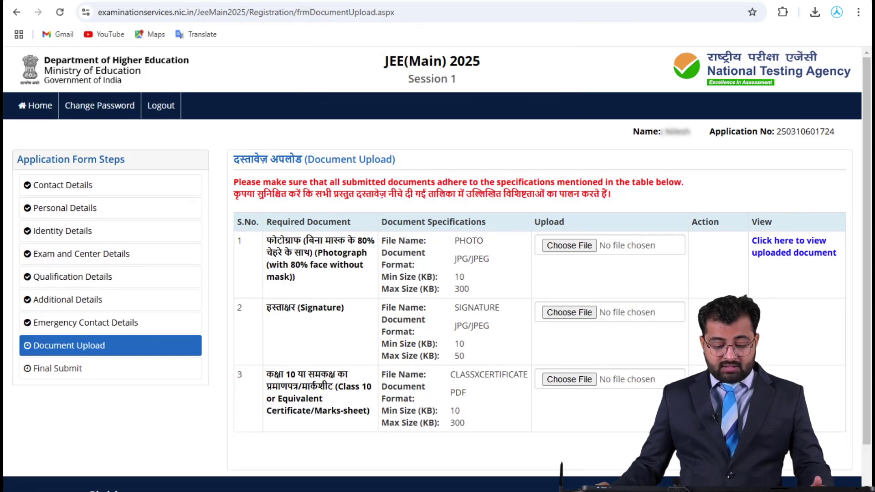
Step: Check the SIGNATURE name and size rules, then upload Signature.jpg as the signature
drag(455, 307, 500, 307)
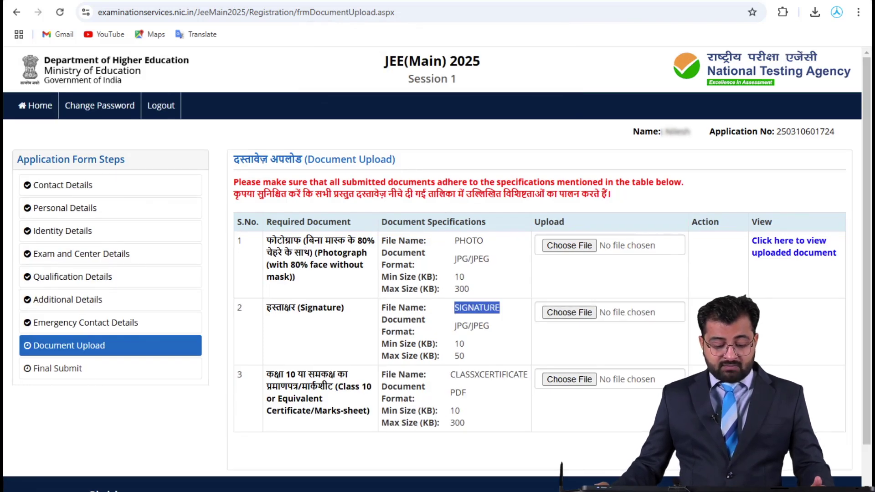
mouse_move(454, 326)
mouse_down()
mouse_move(483, 326)
mouse_move(455, 356)
mouse_move(464, 356)
mouse_up()
click(569, 313)
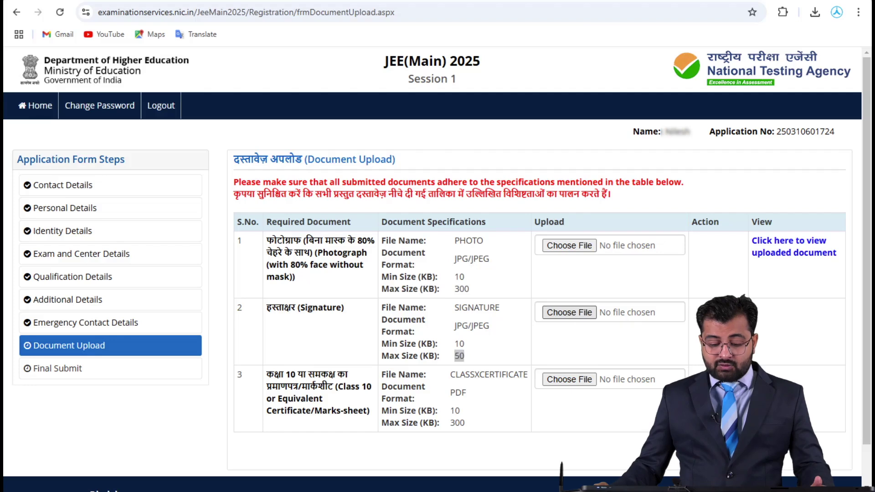
click(343, 72)
key(Return)
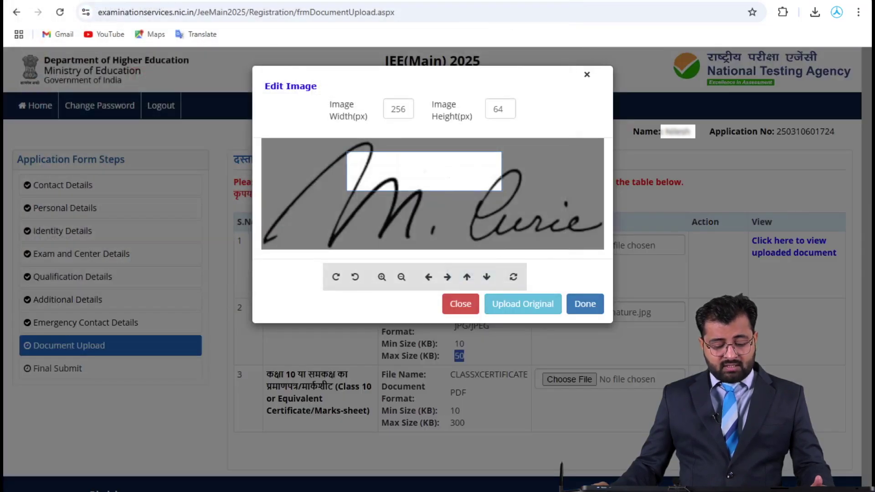
click(522, 304)
click(695, 310)
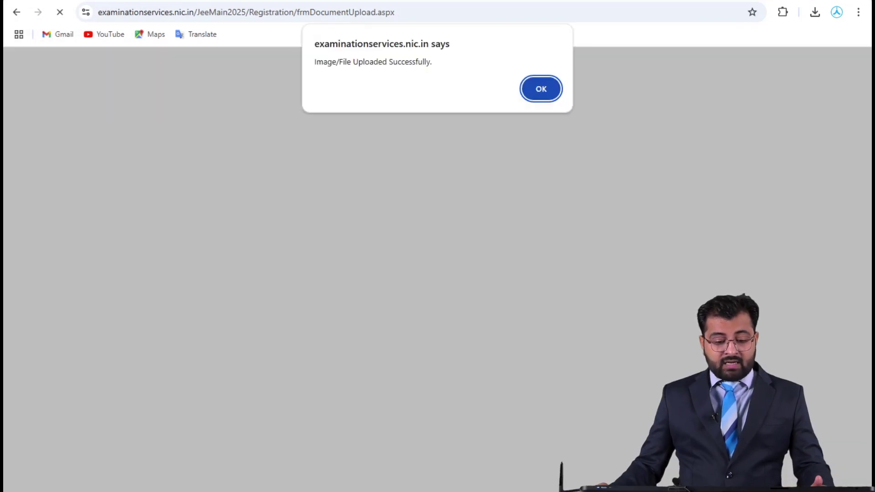
key(Return)
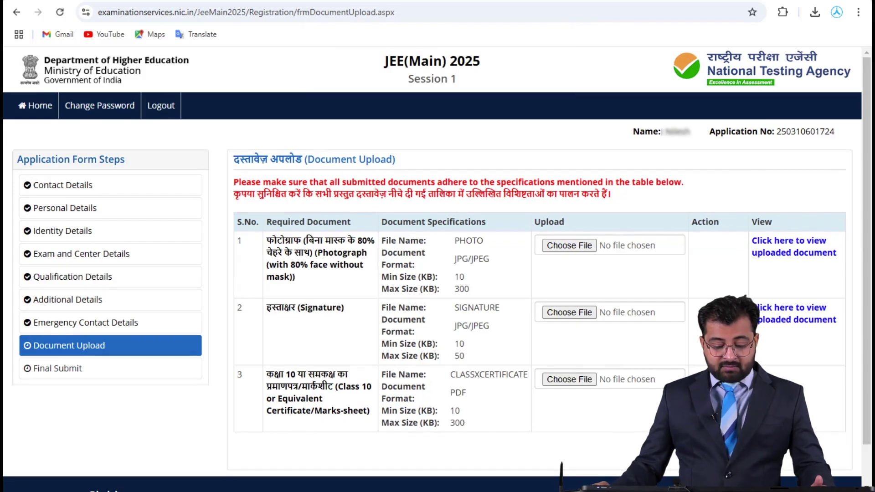
Step: Upload CLASSXCERTIFICATE.pdf as the Class 10 certificate after checking its PDF format rule
drag(451, 375, 528, 374)
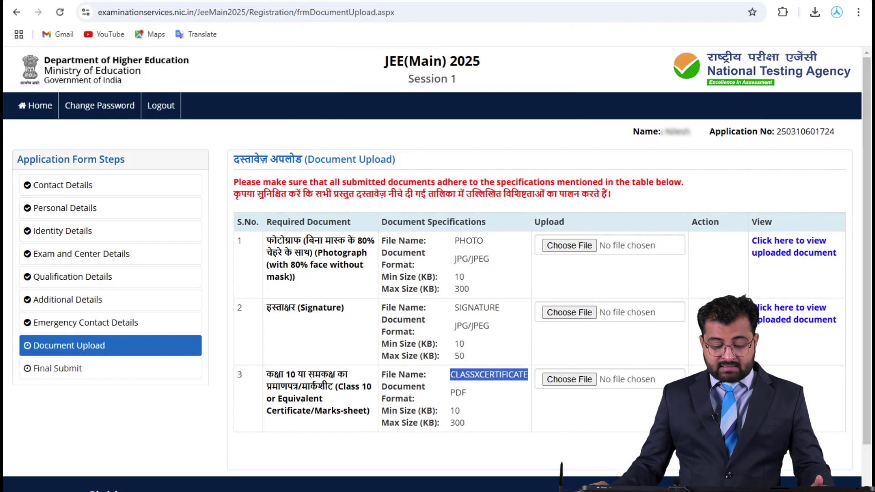
drag(450, 392, 465, 423)
click(570, 379)
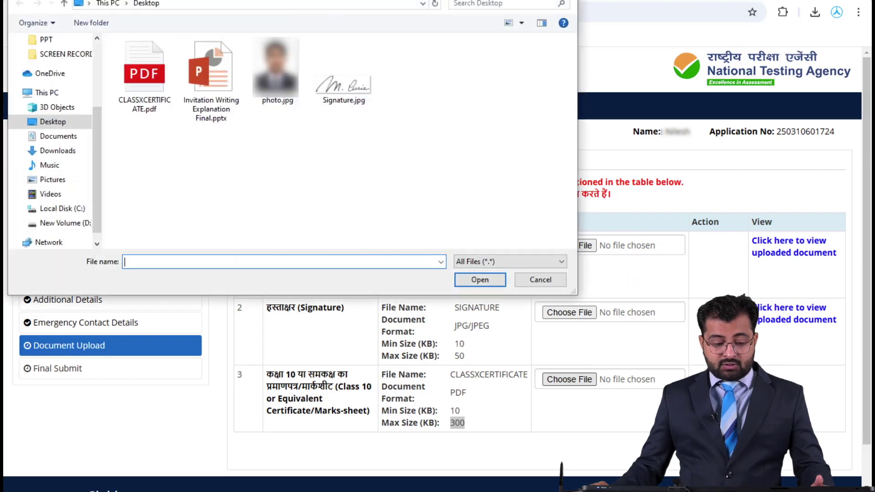
click(144, 75)
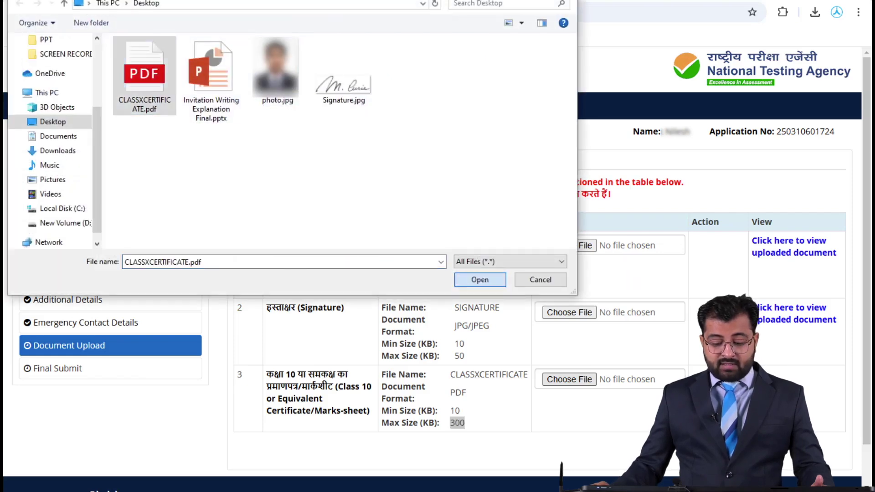
key(Return)
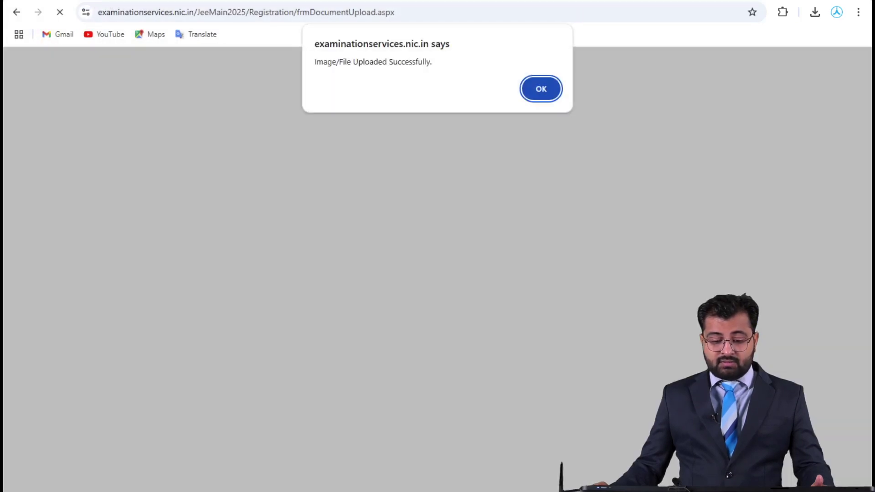
key(Return)
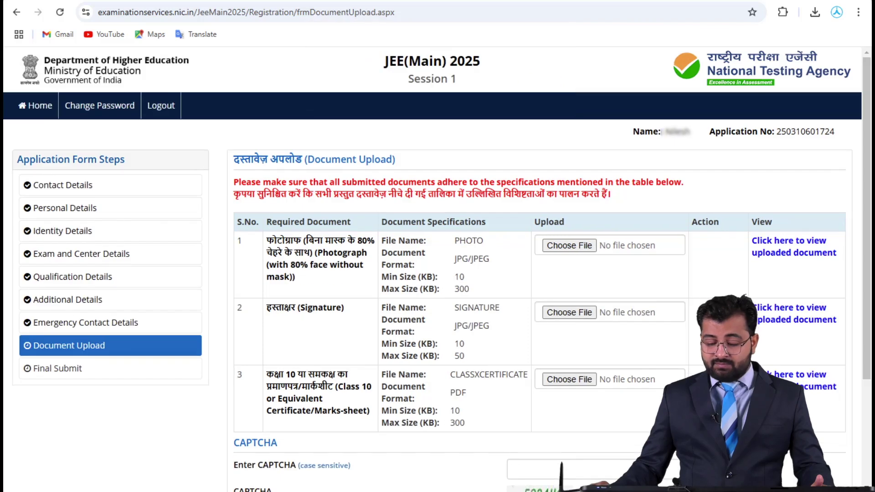
Step: Fill in the CAPTCHA below the document uploads
scroll(437, 266, down, 3)
click(515, 326)
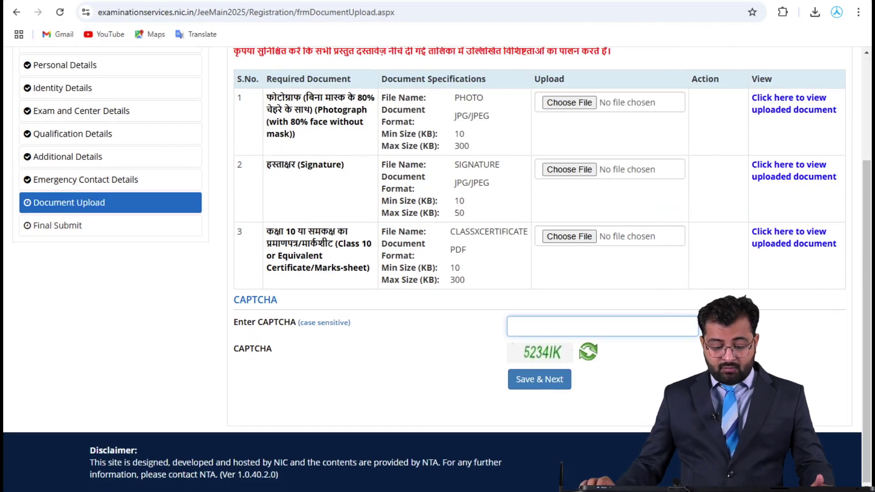
text(5234IK)
key(Tab)
Step: Save the uploaded documents and confirm Yes to submit the document form
key(Return)
key(Tab)
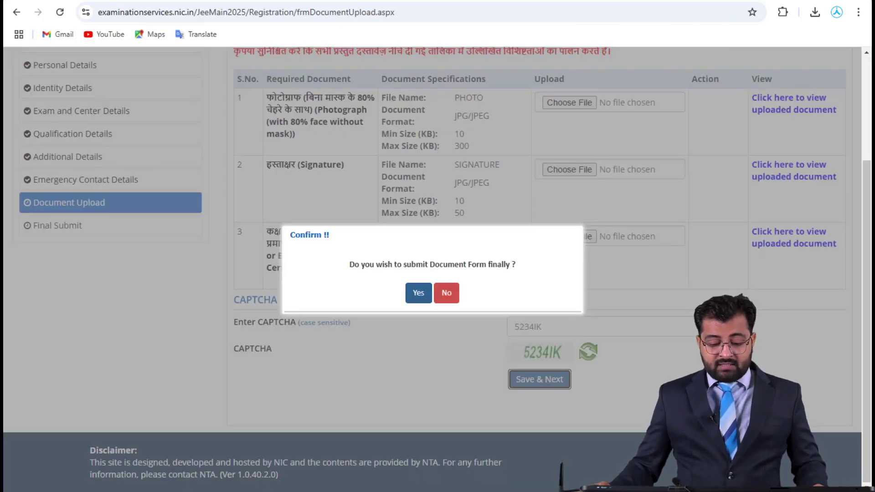
key(Return)
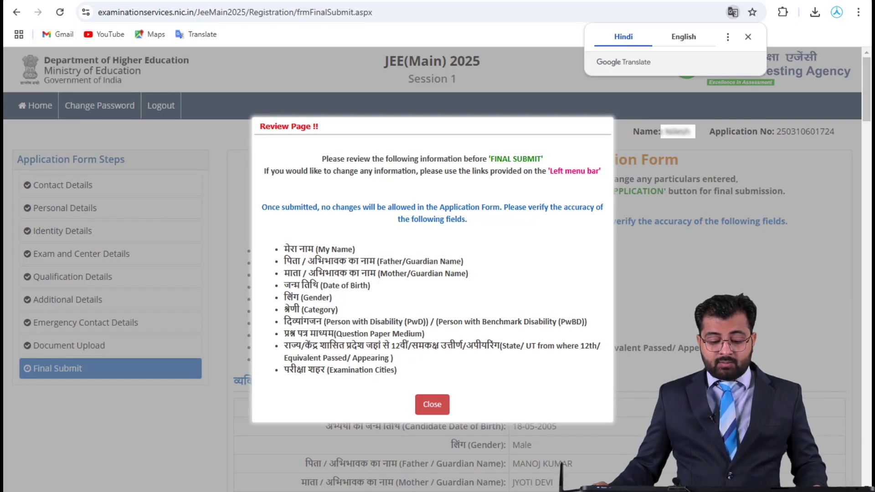
Step: Close the Review Page notice and scroll through the final application review
click(433, 404)
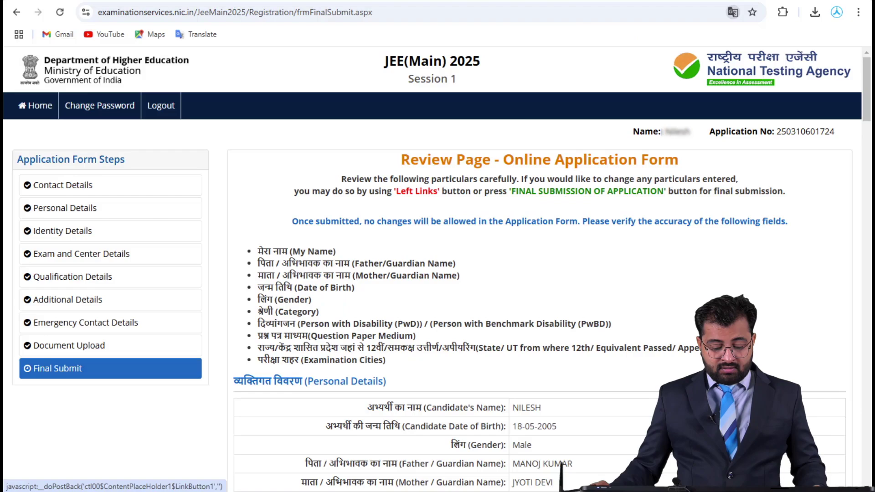
scroll(433, 405, down, 4)
scroll(540, 269, down, 20)
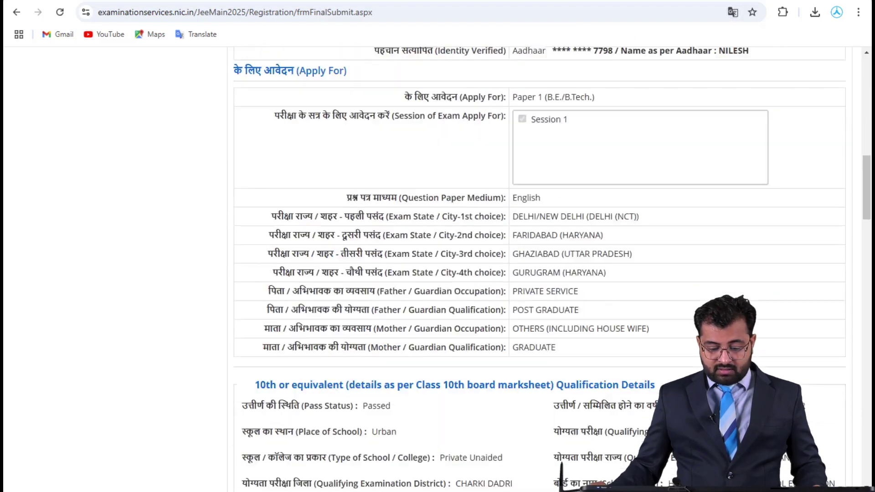
scroll(540, 269, down, 20)
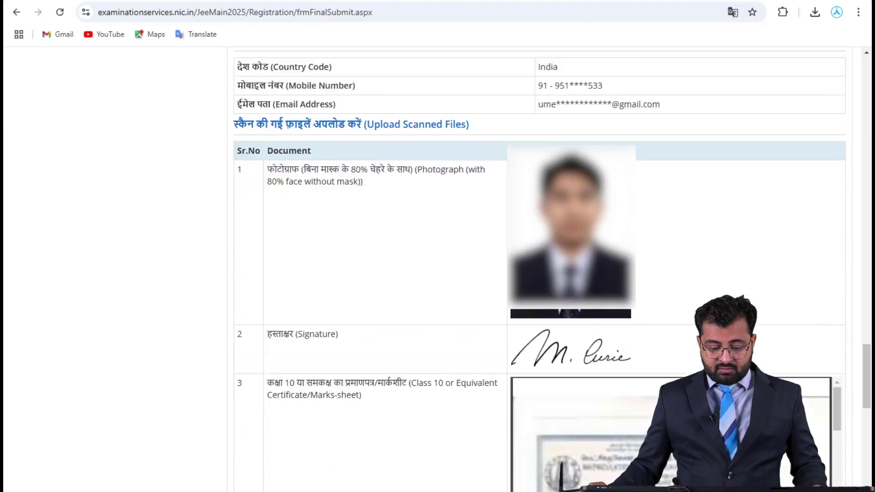
scroll(540, 269, down, 5)
scroll(540, 269, up, 2)
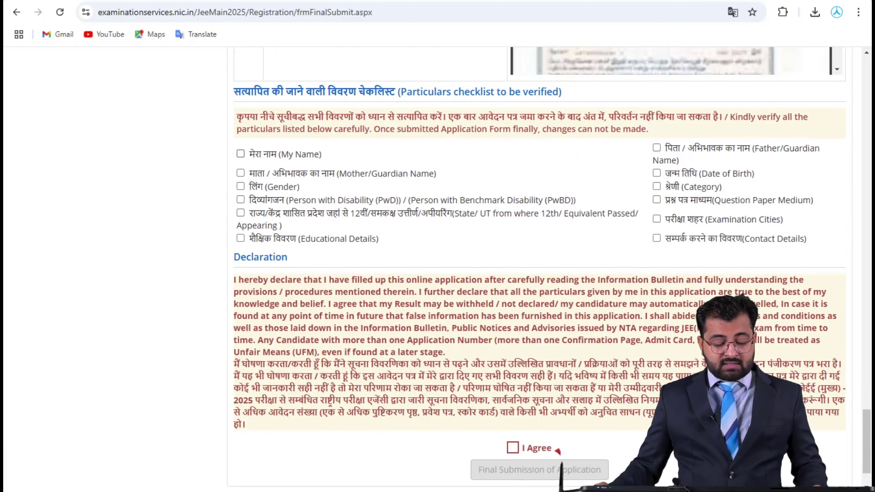
Step: Tick Name, Mother/Guardian Name, Gender, PwD, 12th State/UT and Educational Details as verified
click(241, 153)
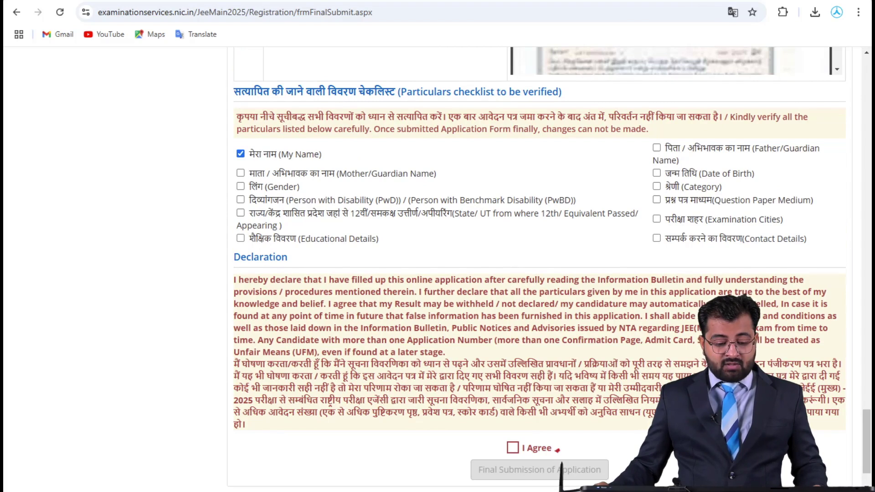
click(240, 174)
click(240, 186)
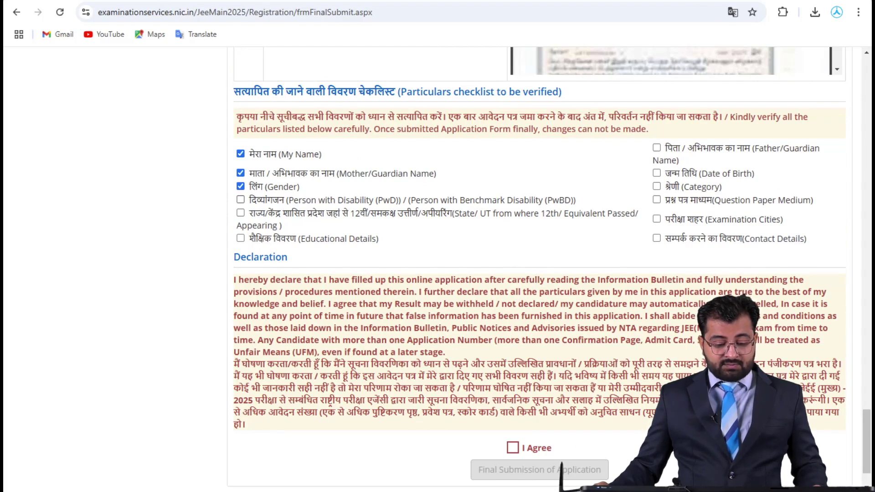
click(240, 200)
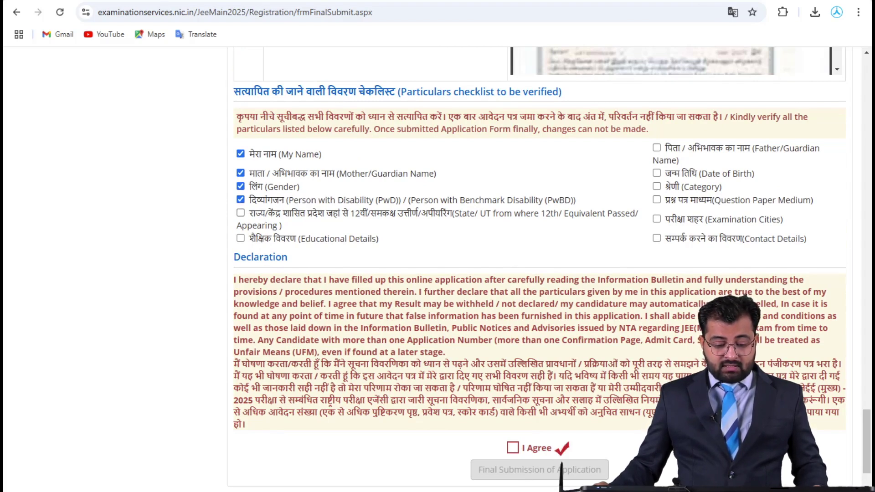
click(241, 213)
click(240, 238)
Step: Tick Father/Guardian Name, Date of Birth, Category, Paper Medium, Exam Cities and Contact Details as verified
click(656, 147)
click(656, 173)
click(657, 186)
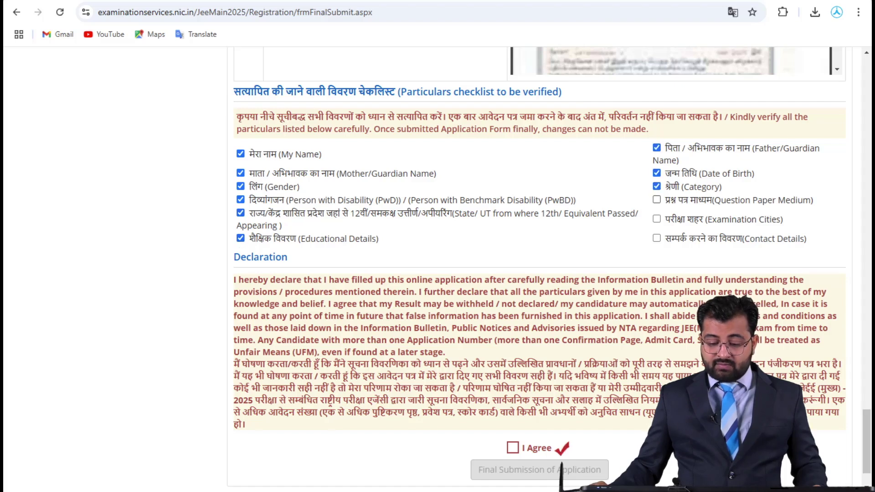
click(656, 200)
click(656, 219)
click(657, 238)
Step: Accept the declaration and confirm the Final Submission of Application
scroll(538, 274, down, 2)
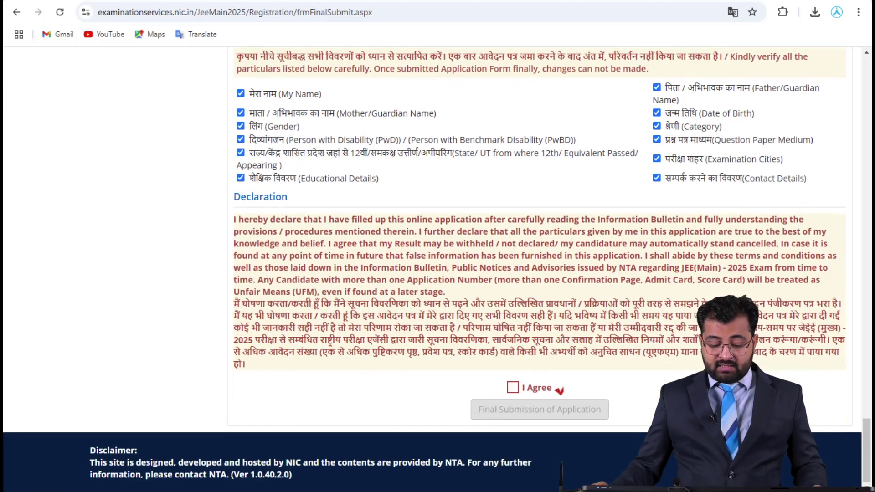
click(512, 387)
click(539, 410)
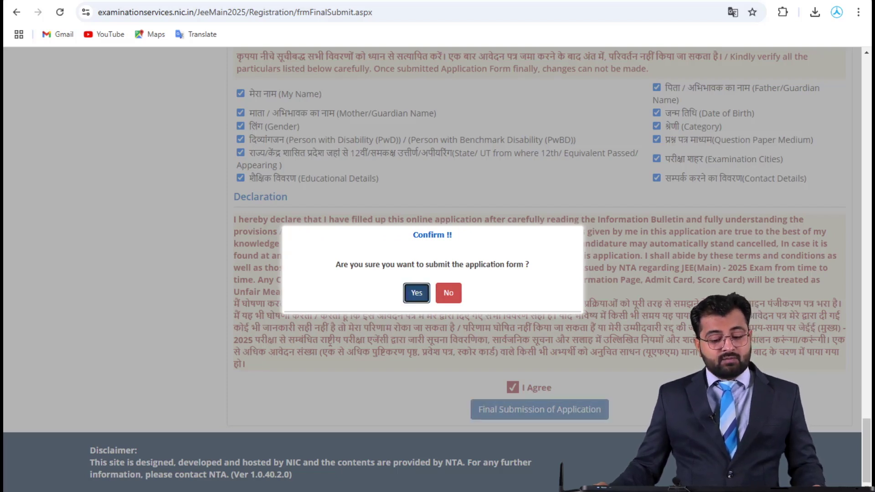
click(416, 293)
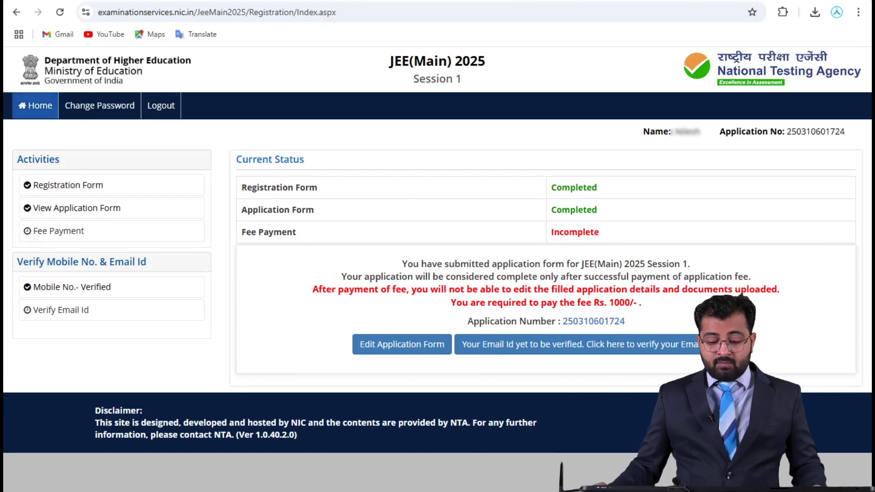
drag(552, 187, 597, 187)
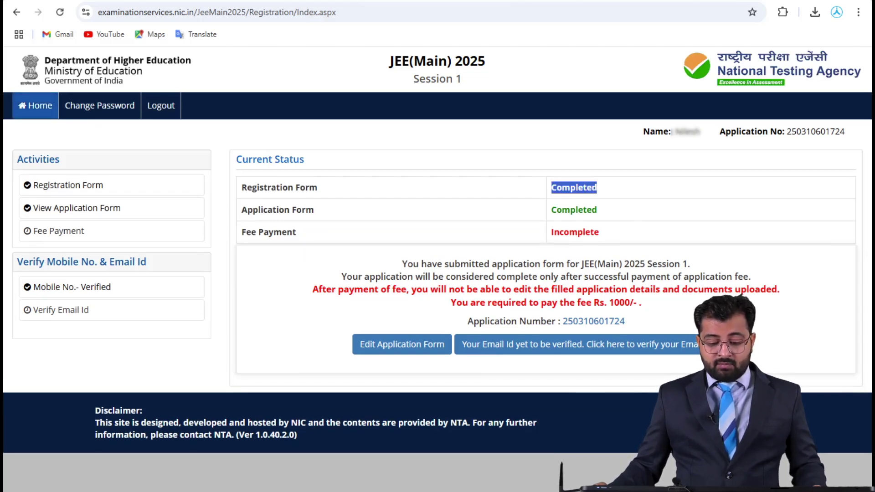
double_click(574, 210)
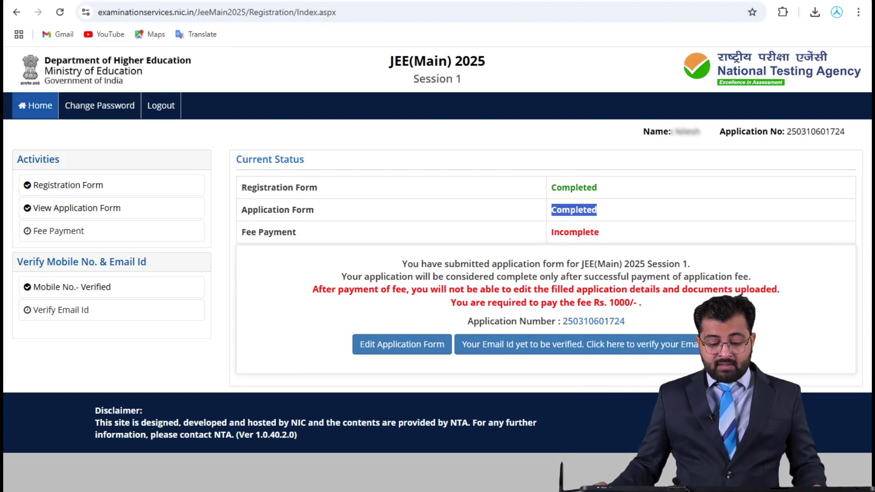
drag(551, 232, 599, 232)
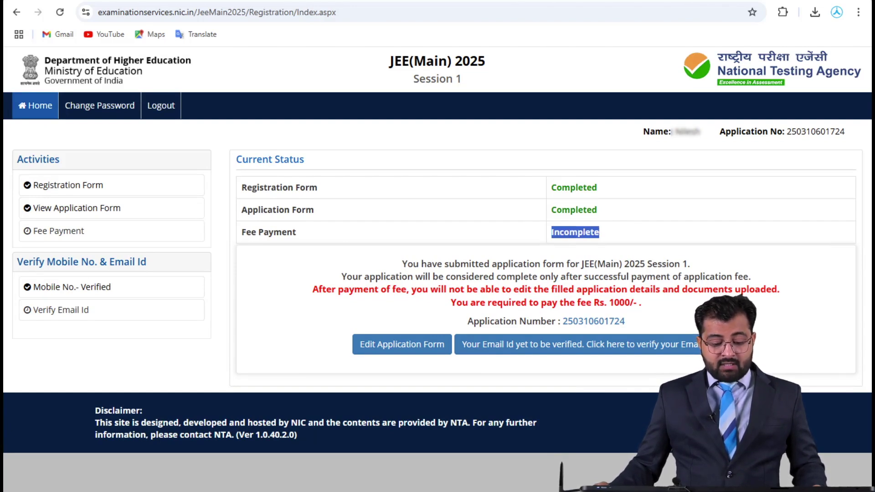
drag(454, 289, 681, 289)
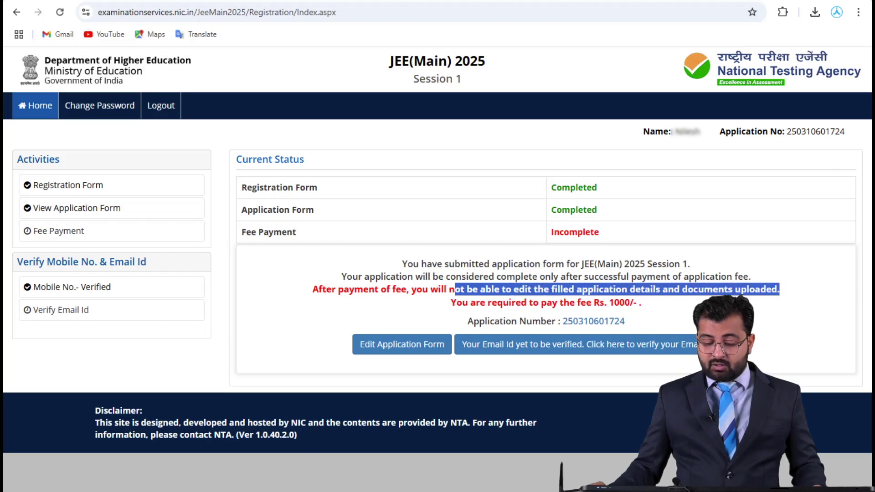
drag(451, 302, 641, 302)
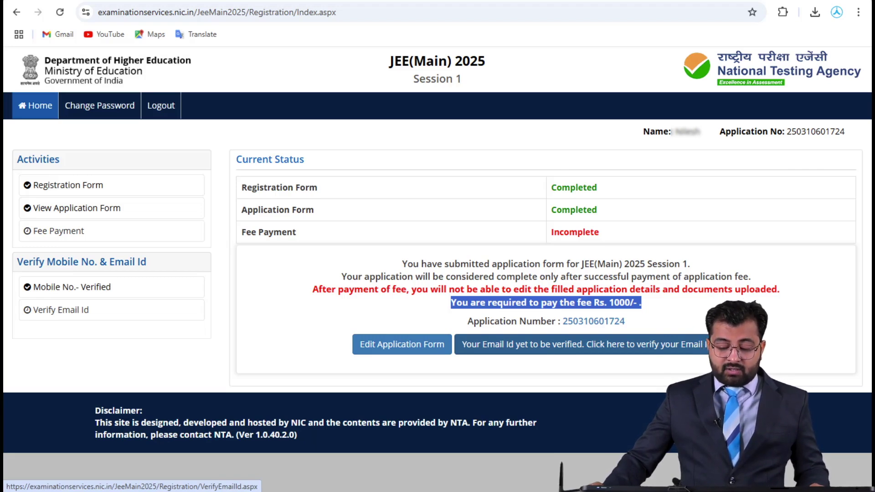
Step: Open the e-mail verification form and submit the CAPTCHA to receive an e-mail OTP
click(583, 344)
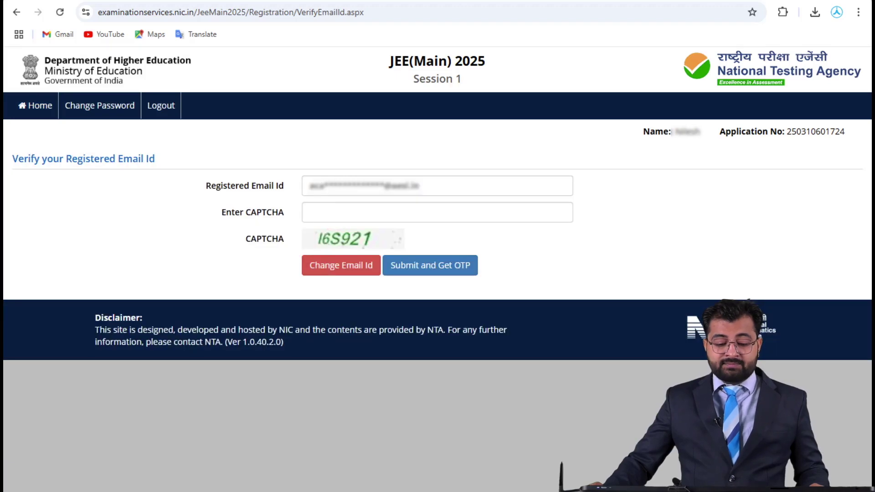
click(437, 212)
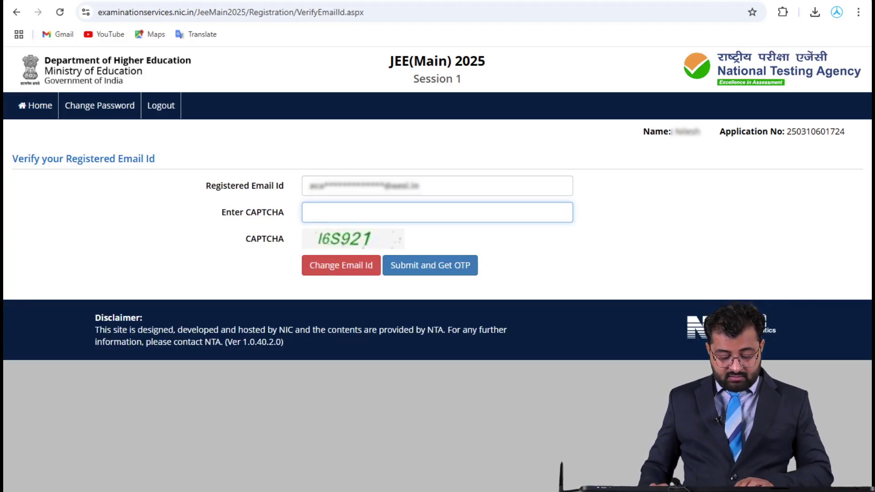
text(I6)
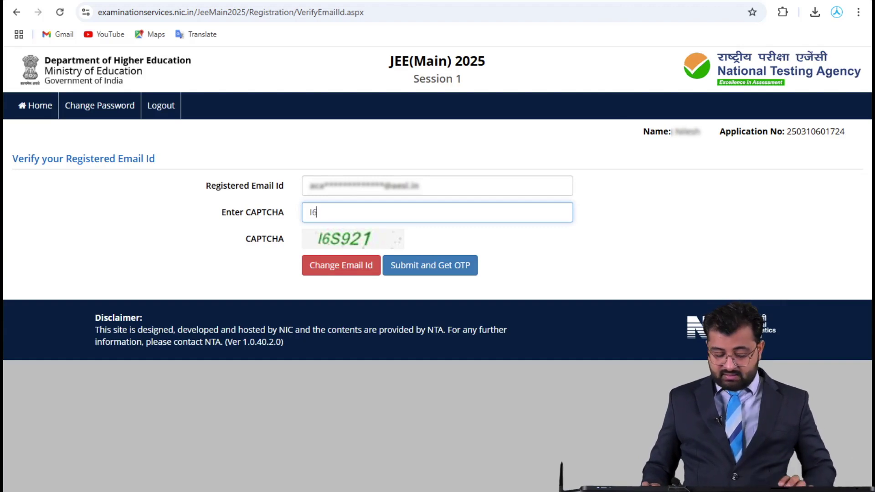
text(S921)
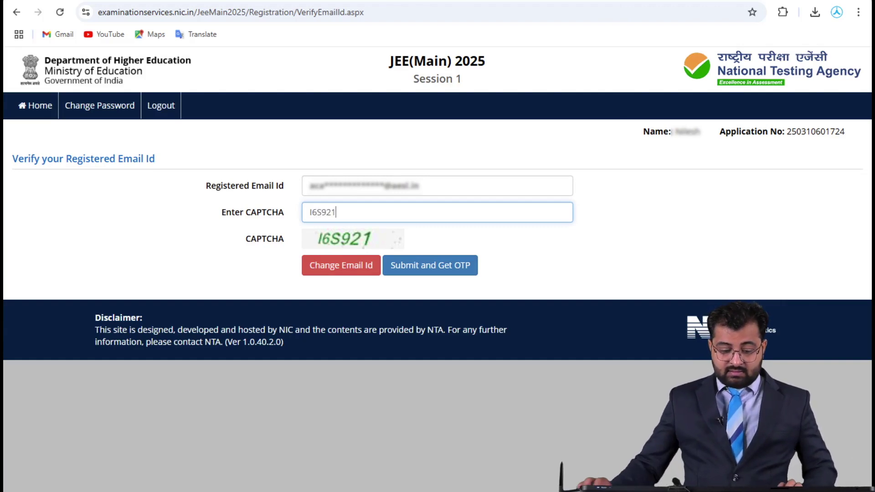
key(Return)
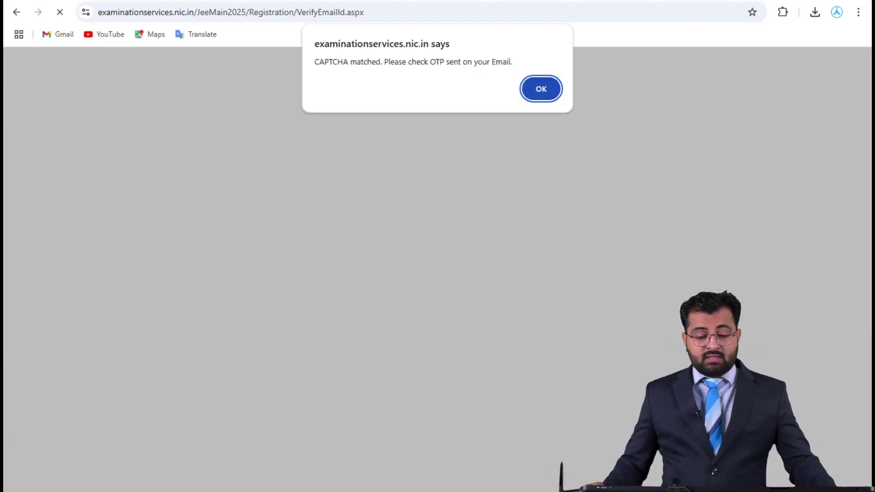
key(Return)
Step: Enter the emailed OTP, verify the e-mail, and close the success message
click(390, 208)
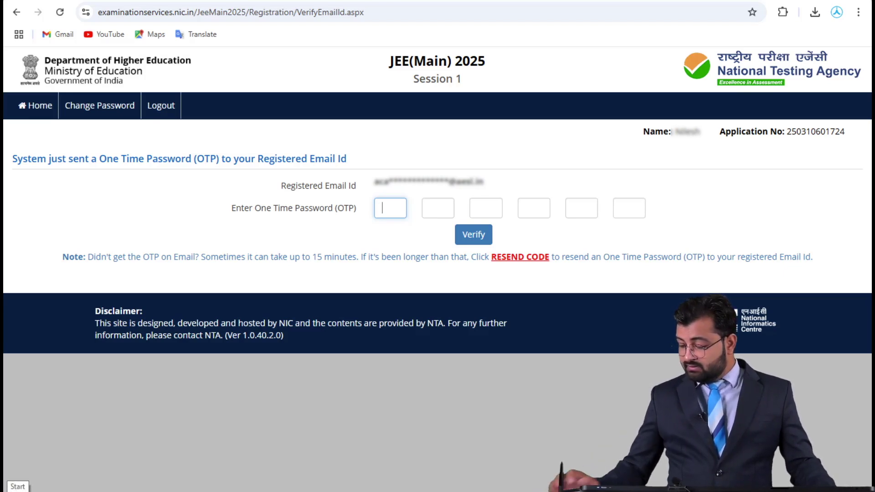
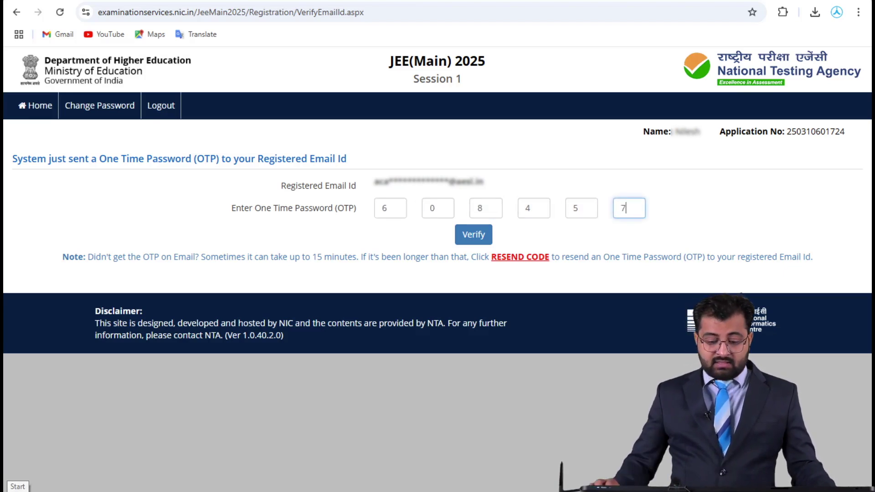
key(Tab)
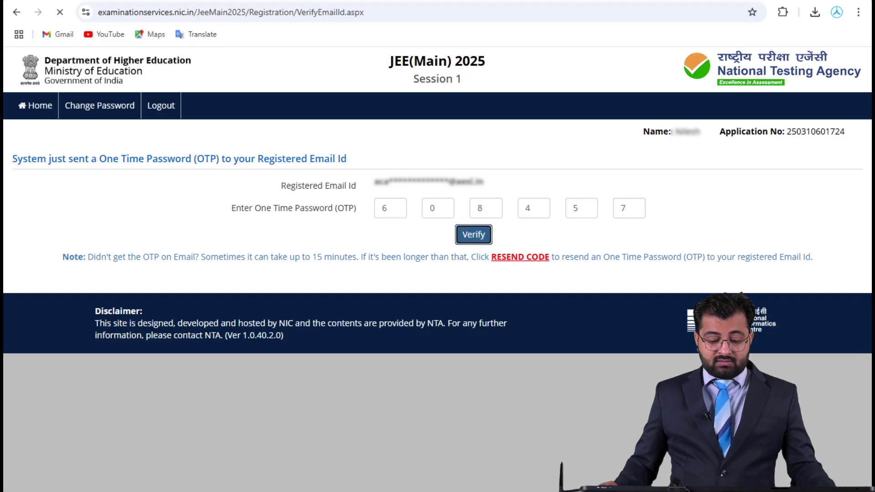
key(Return)
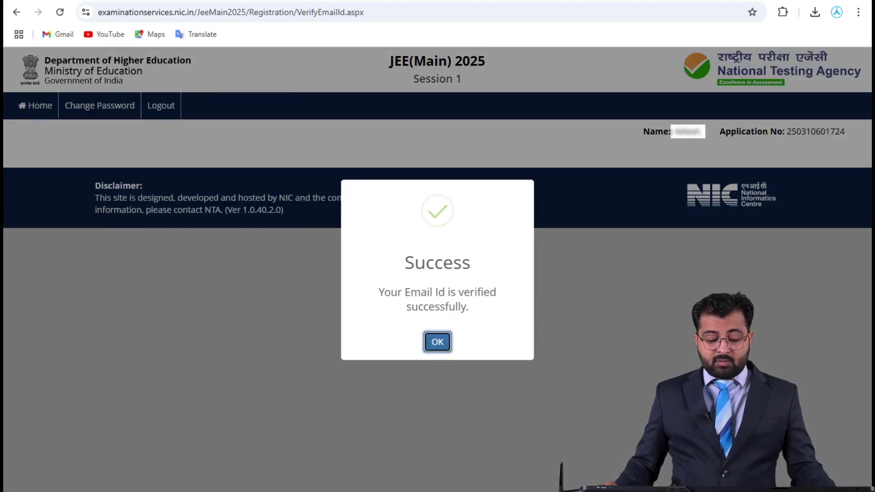
key(Return)
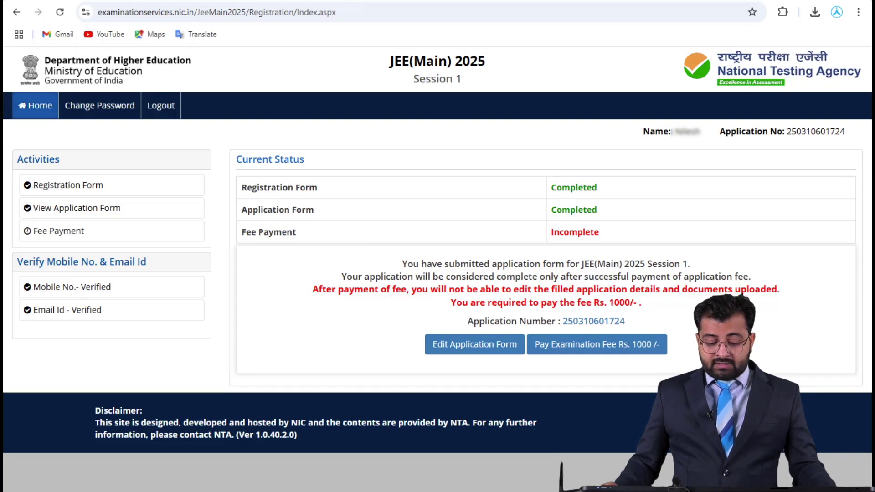
Step: Choose Online Payment for the Rs. 1000 examination fee and confirm proceeding to payment
key(Tab)
key(Return)
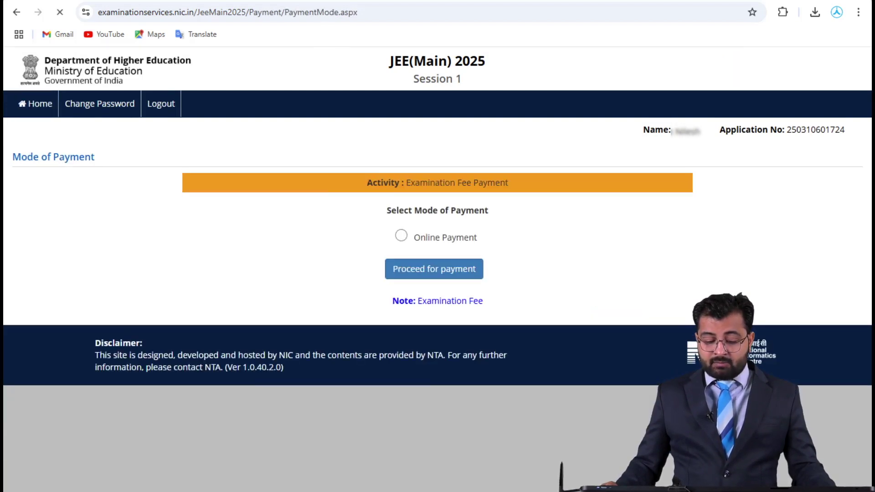
click(401, 237)
key(Tab)
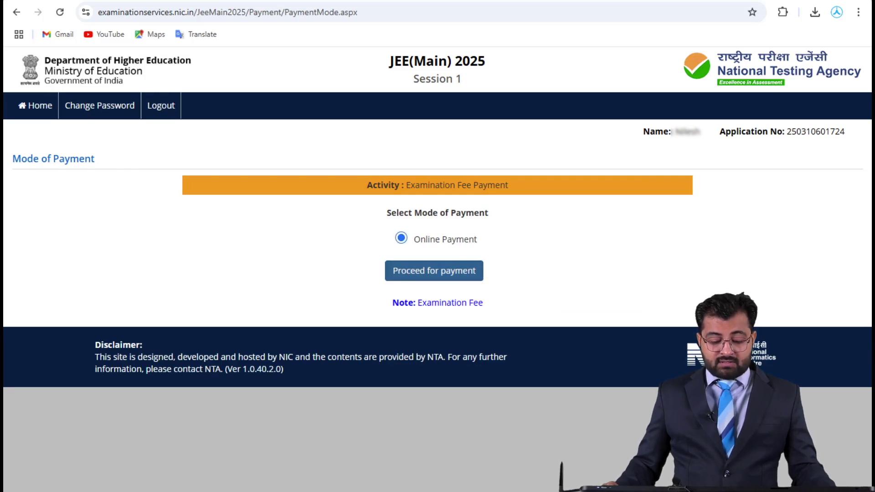
key(Return)
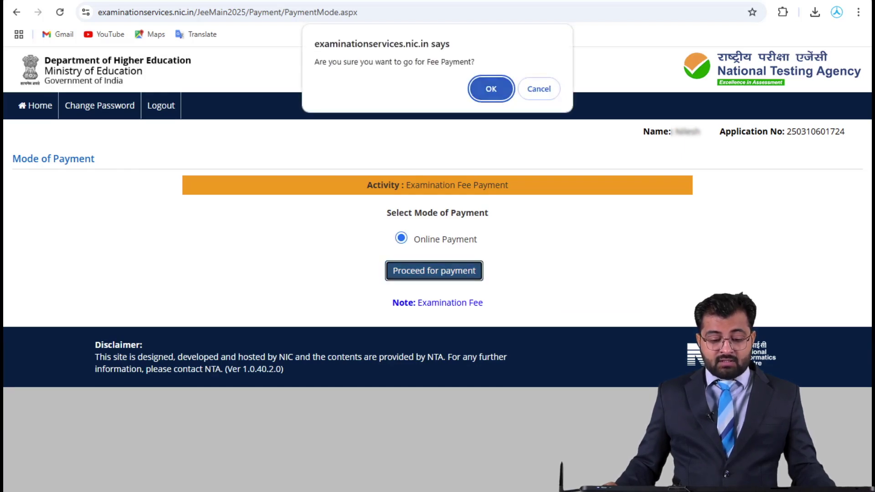
key(Return)
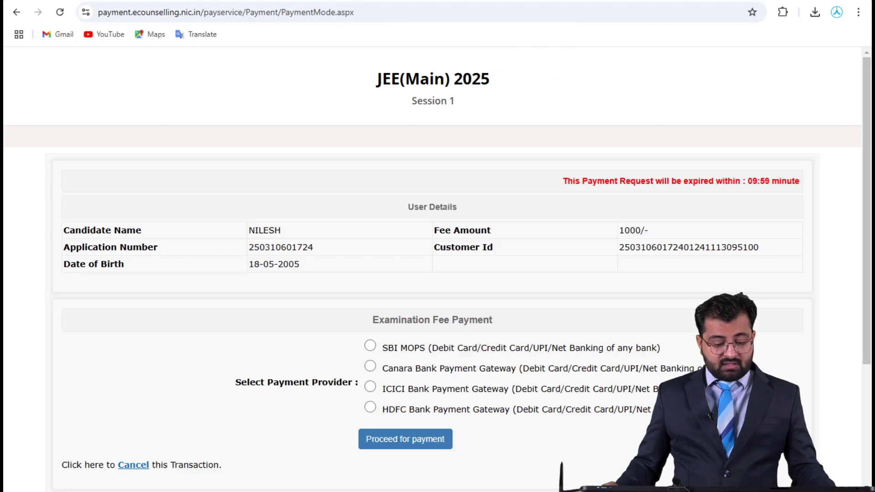
Step: Select SBI MOPS as the payment provider
drag(249, 230, 314, 247)
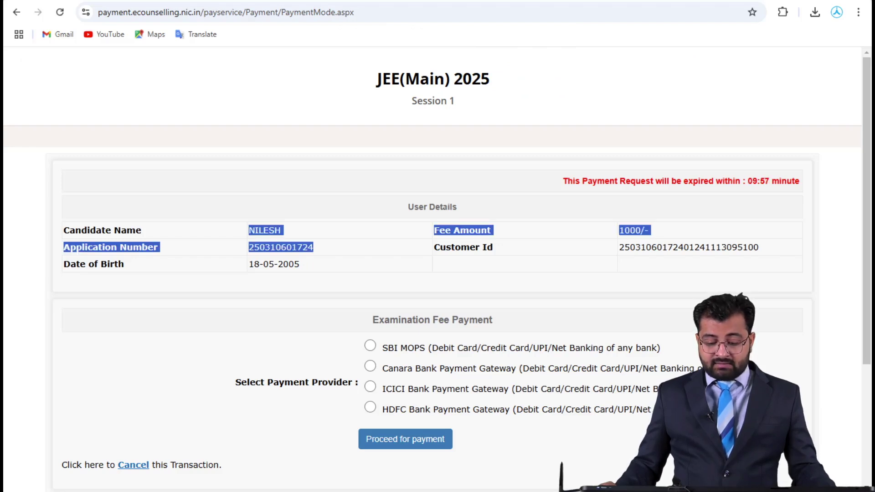
scroll(437, 274, down, 4)
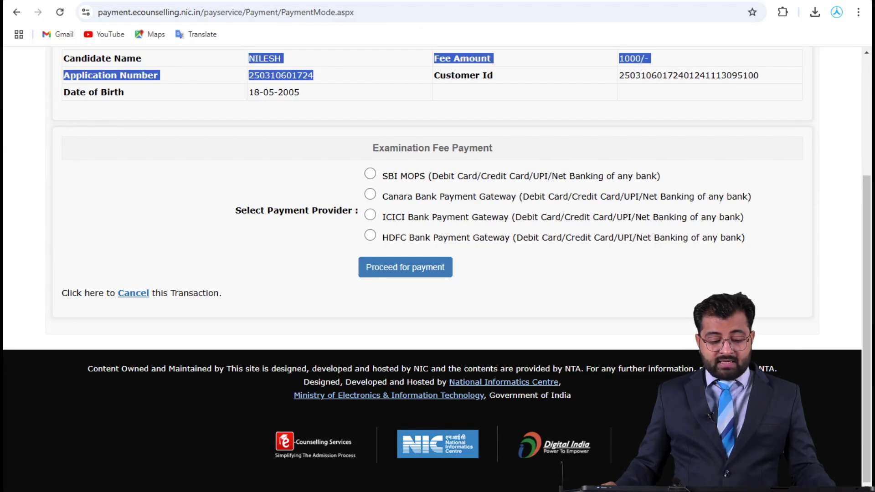
click(370, 174)
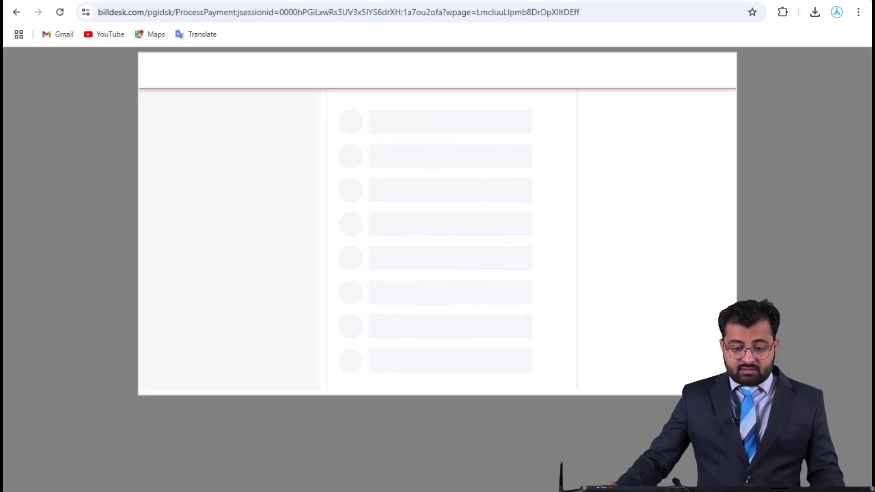
Step: Return from BillDesk to SBI ePay Lite and choose VPA / UPI ID payment for the Rs 1000 fee
key(alt+Left)
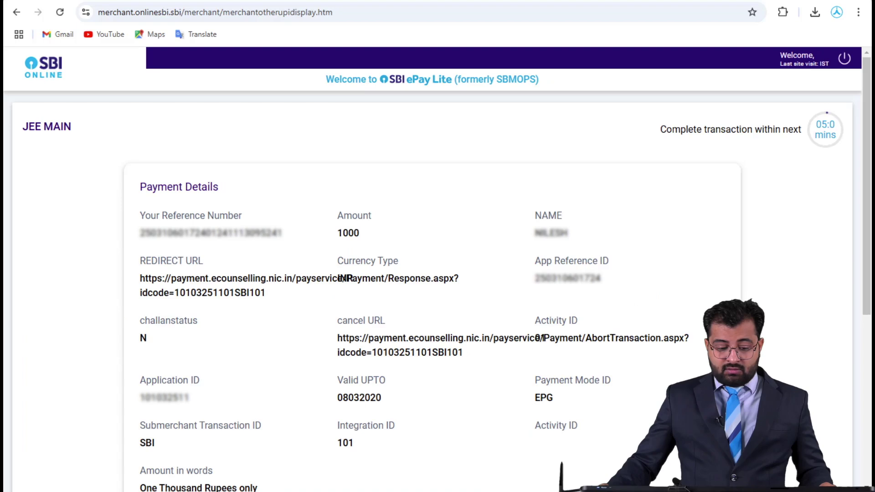
scroll(433, 292, down, 6)
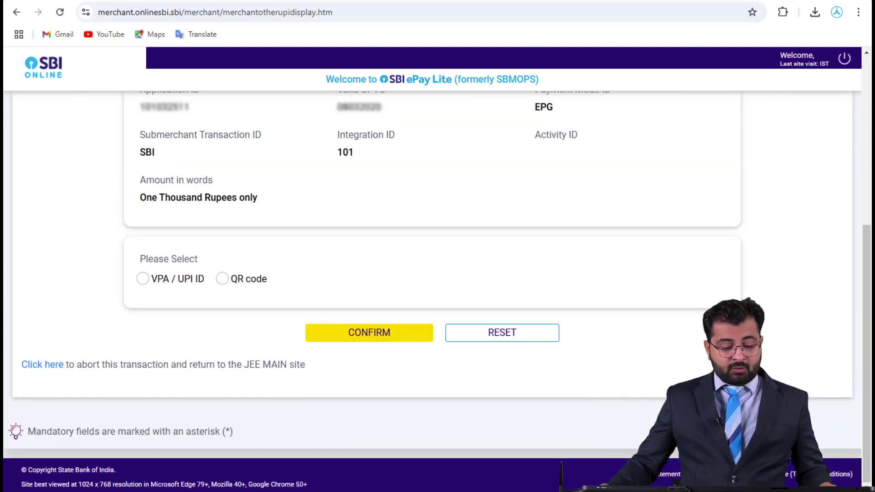
click(143, 279)
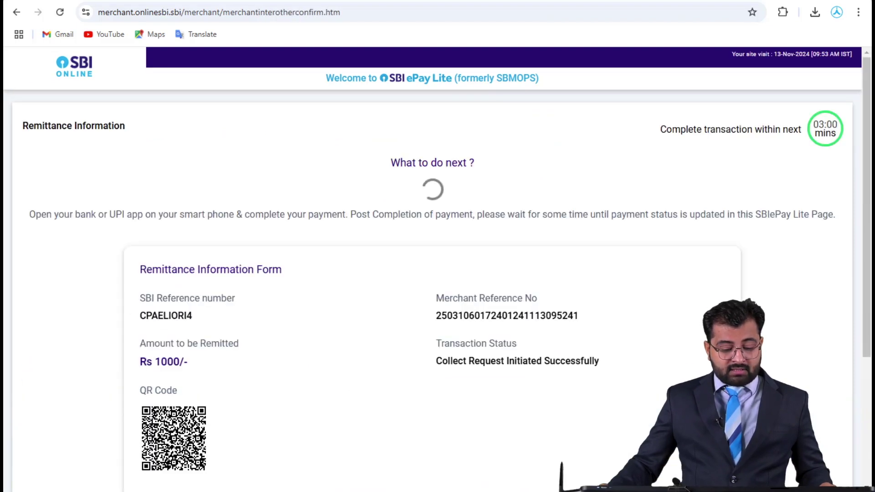
scroll(432, 292, down, 3)
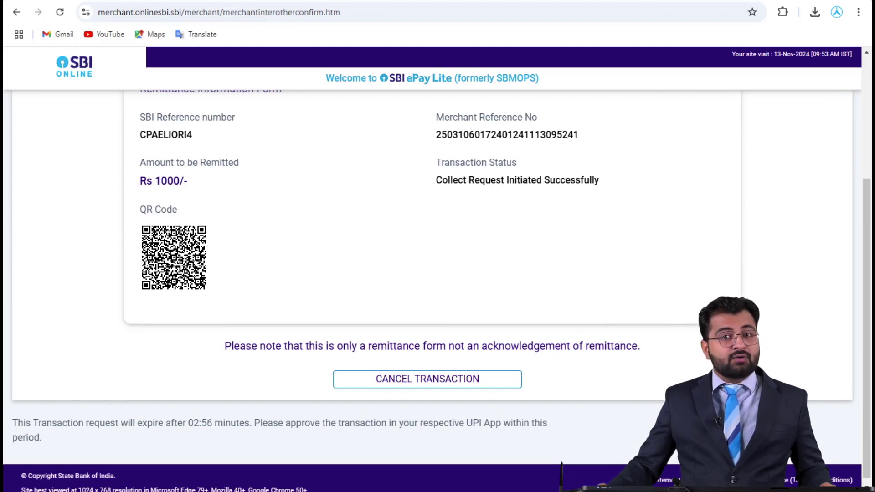
scroll(432, 292, up, 3)
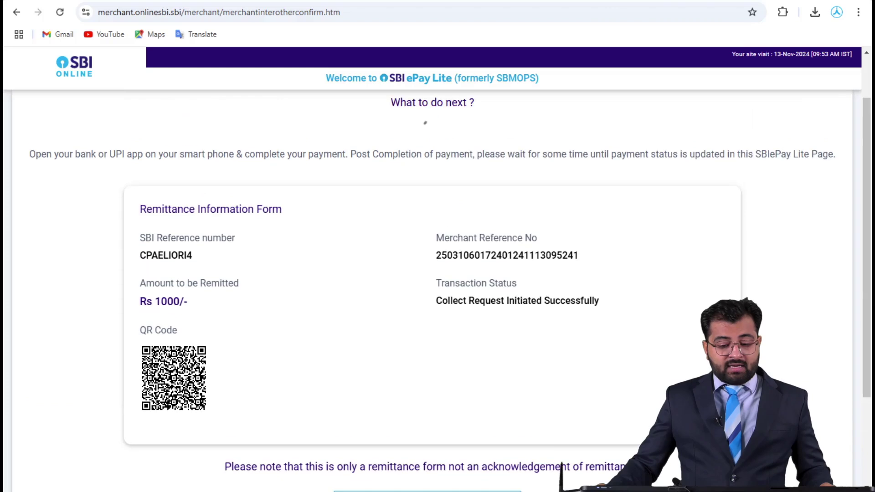